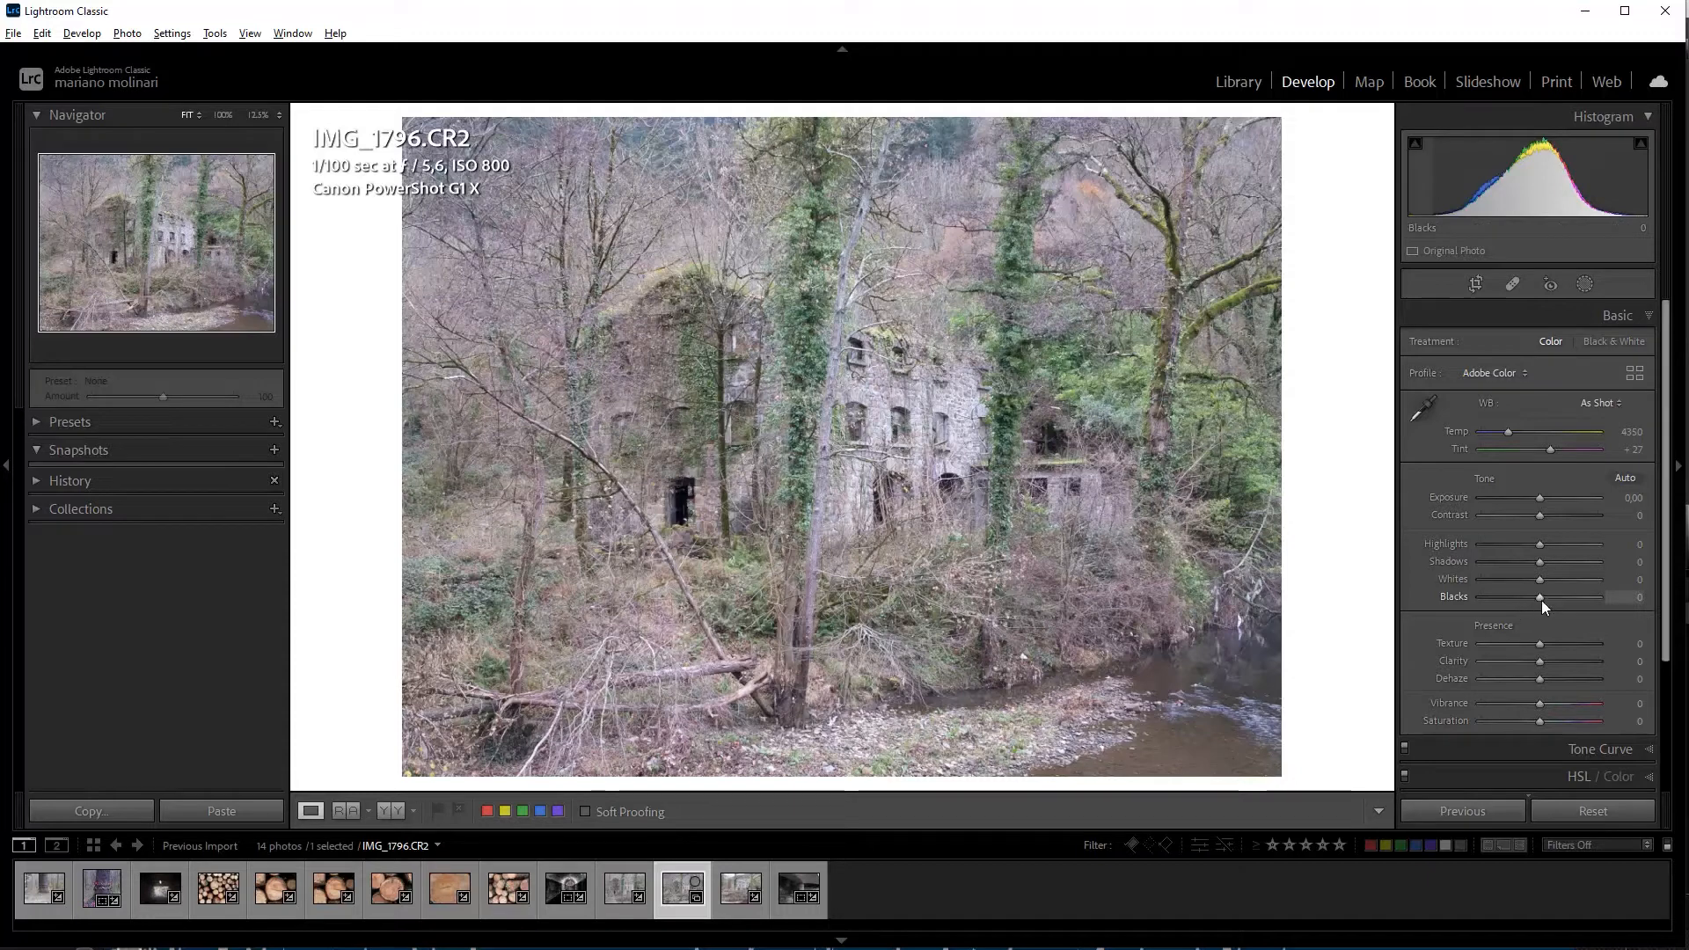
# Adjust the photo's tone with Blacks at -88, Highlights at +94 and Exposure at -0.52
pyautogui.moveTo(1541, 600); pyautogui.dragTo(1490, 607)
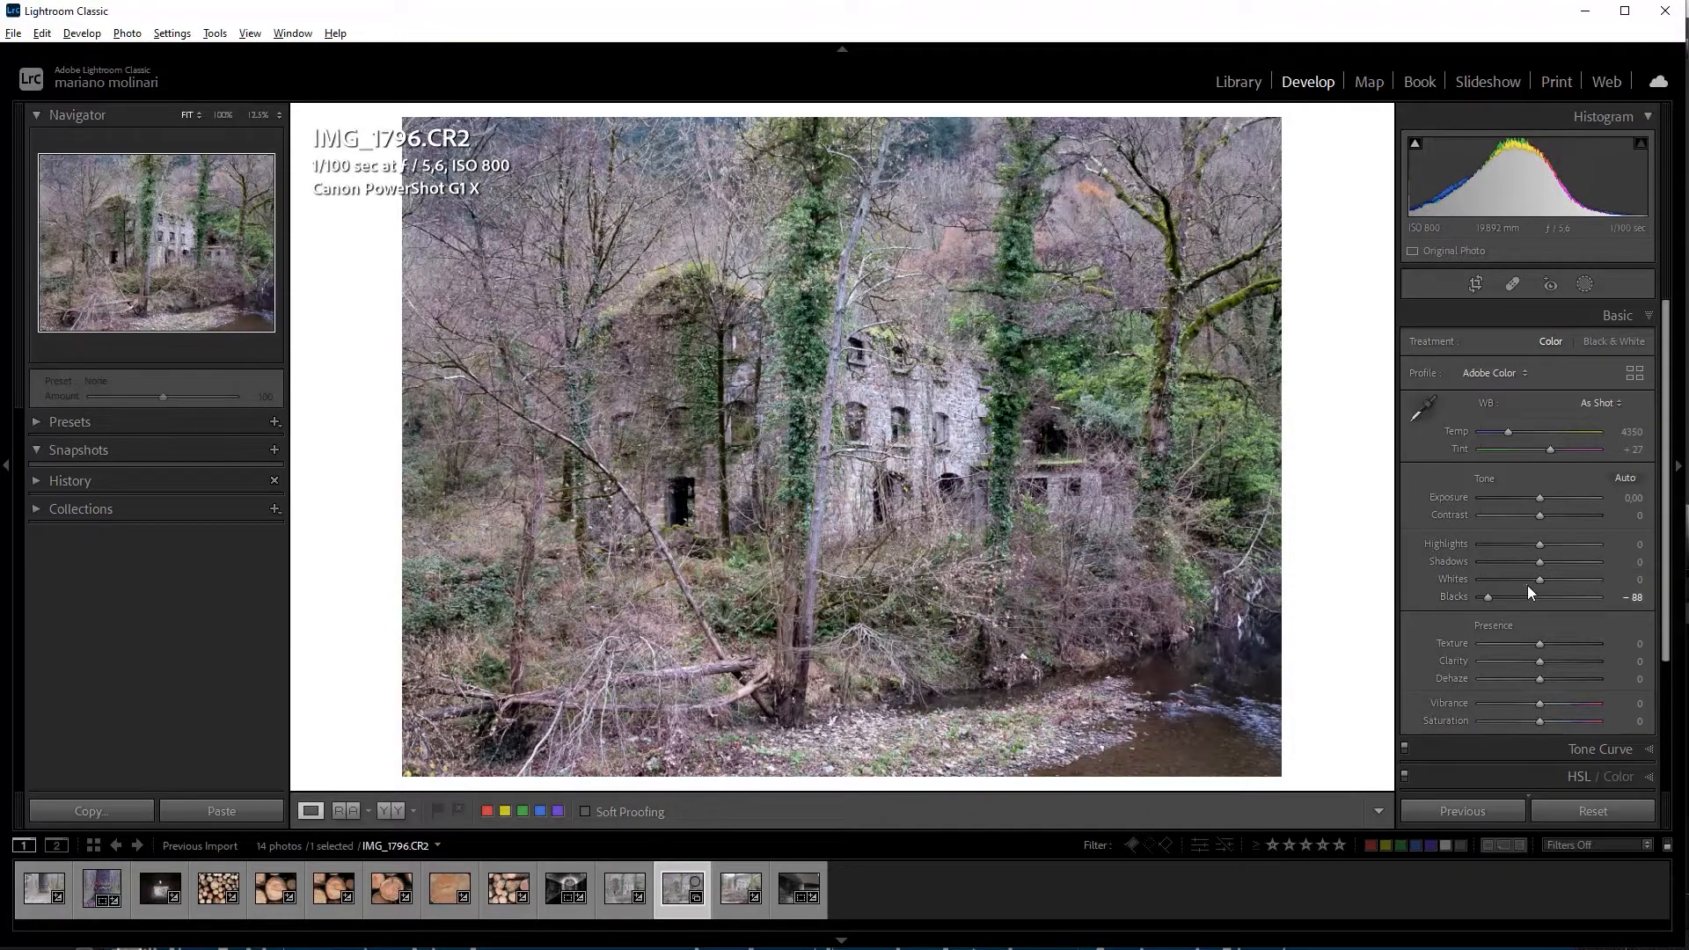
pyautogui.moveTo(1543, 543); pyautogui.dragTo(1594, 545)
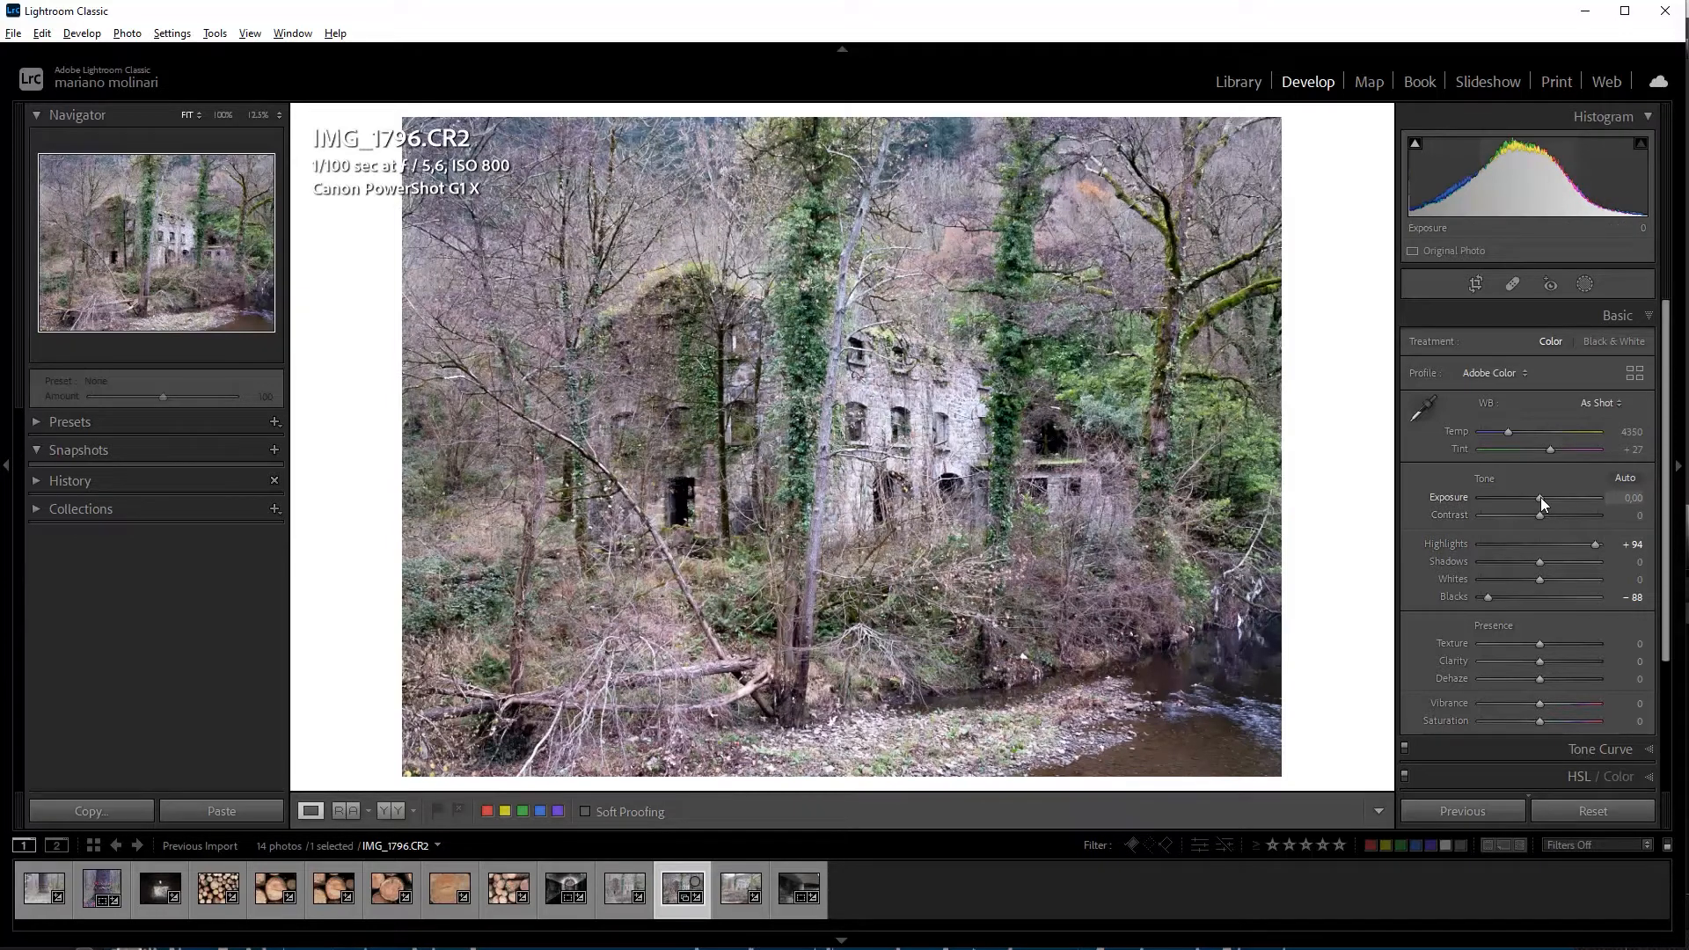
pyautogui.moveTo(1539, 498); pyautogui.dragTo(1534, 500)
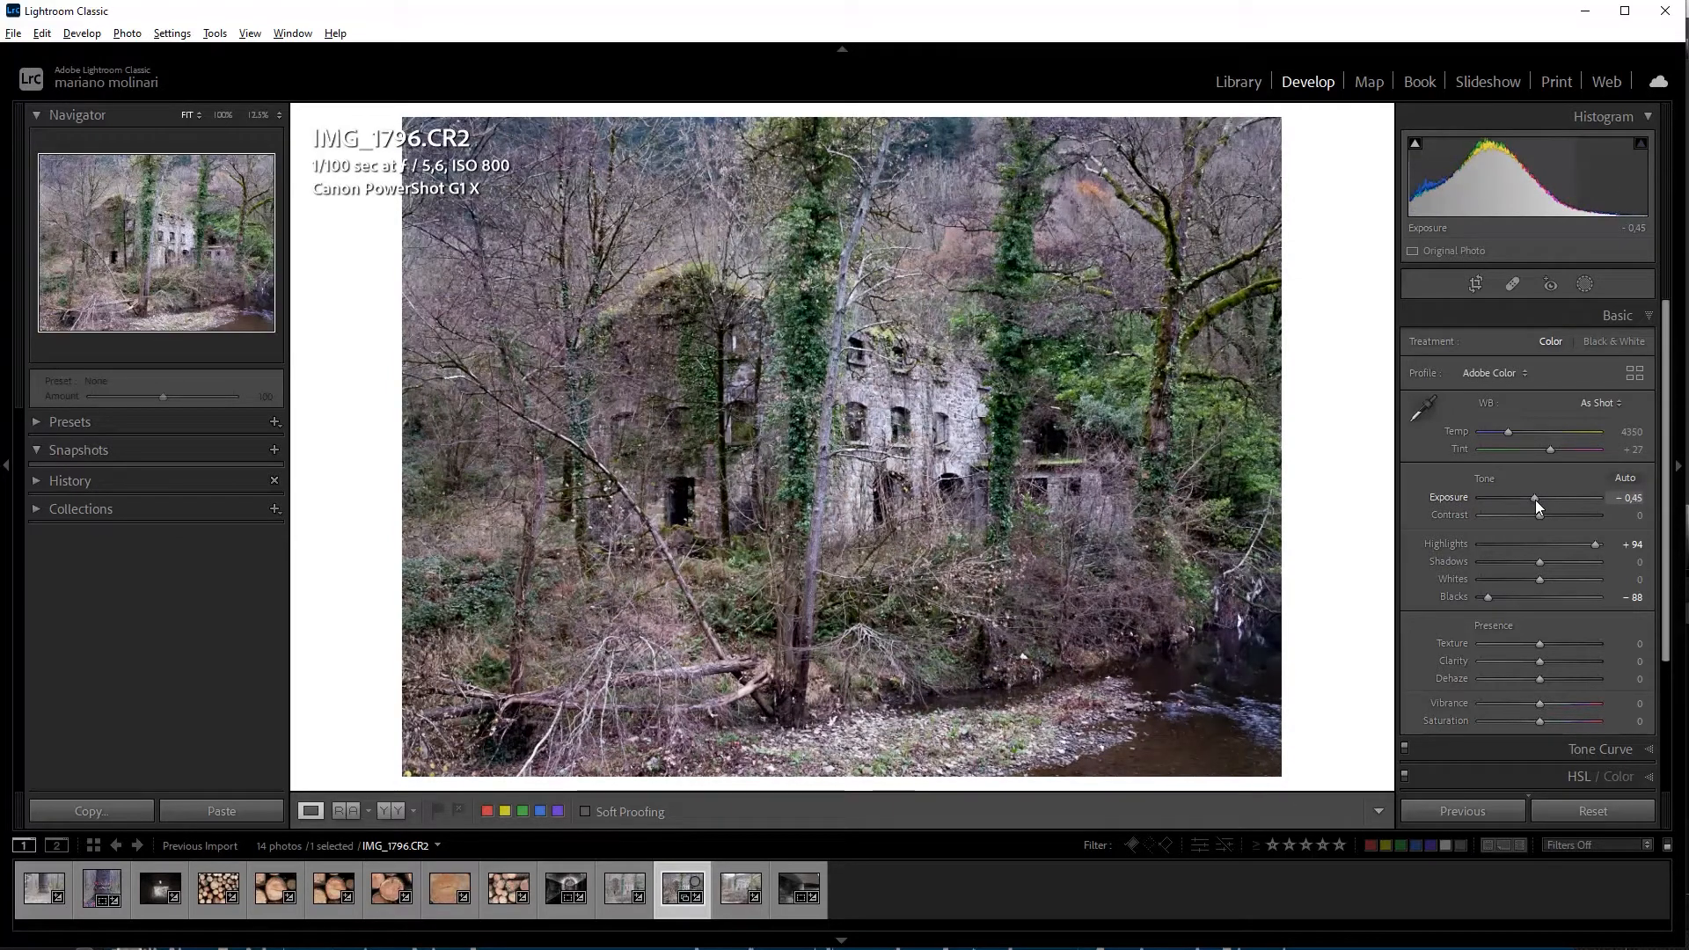
pyautogui.moveTo(1534, 500); pyautogui.dragTo(1532, 505)
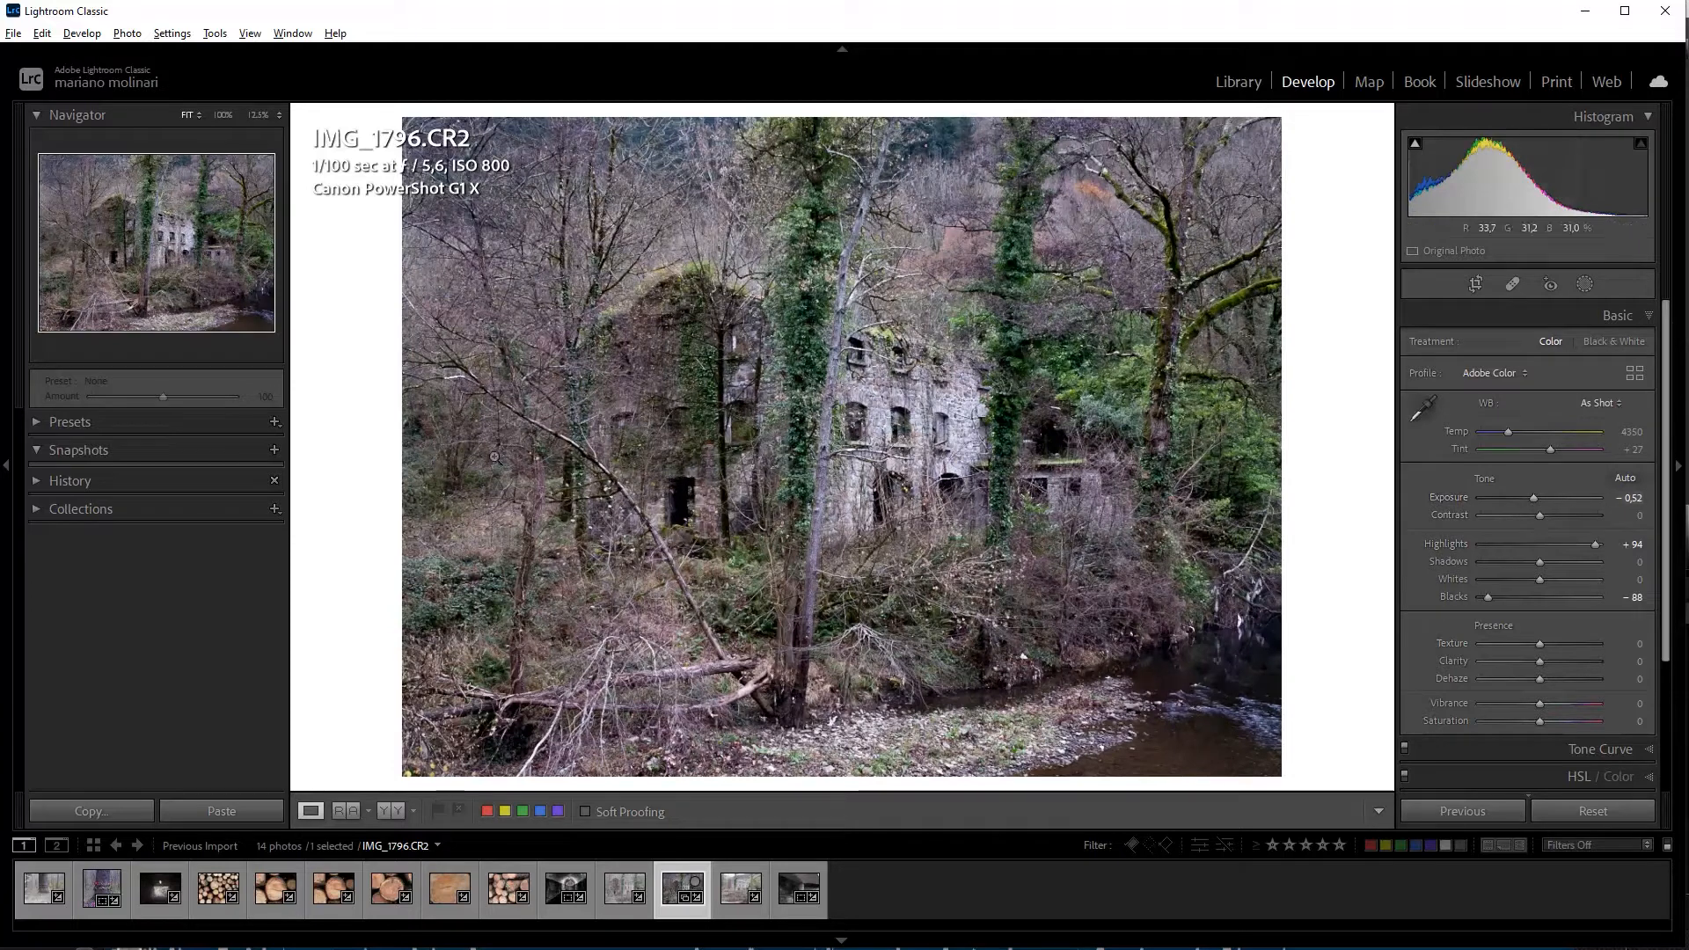
# Crop the photo to a 1 x 1 aspect ratio, tightening the frame around the ruined building
pyautogui.click(1474, 282)
pyautogui.click(1610, 350)
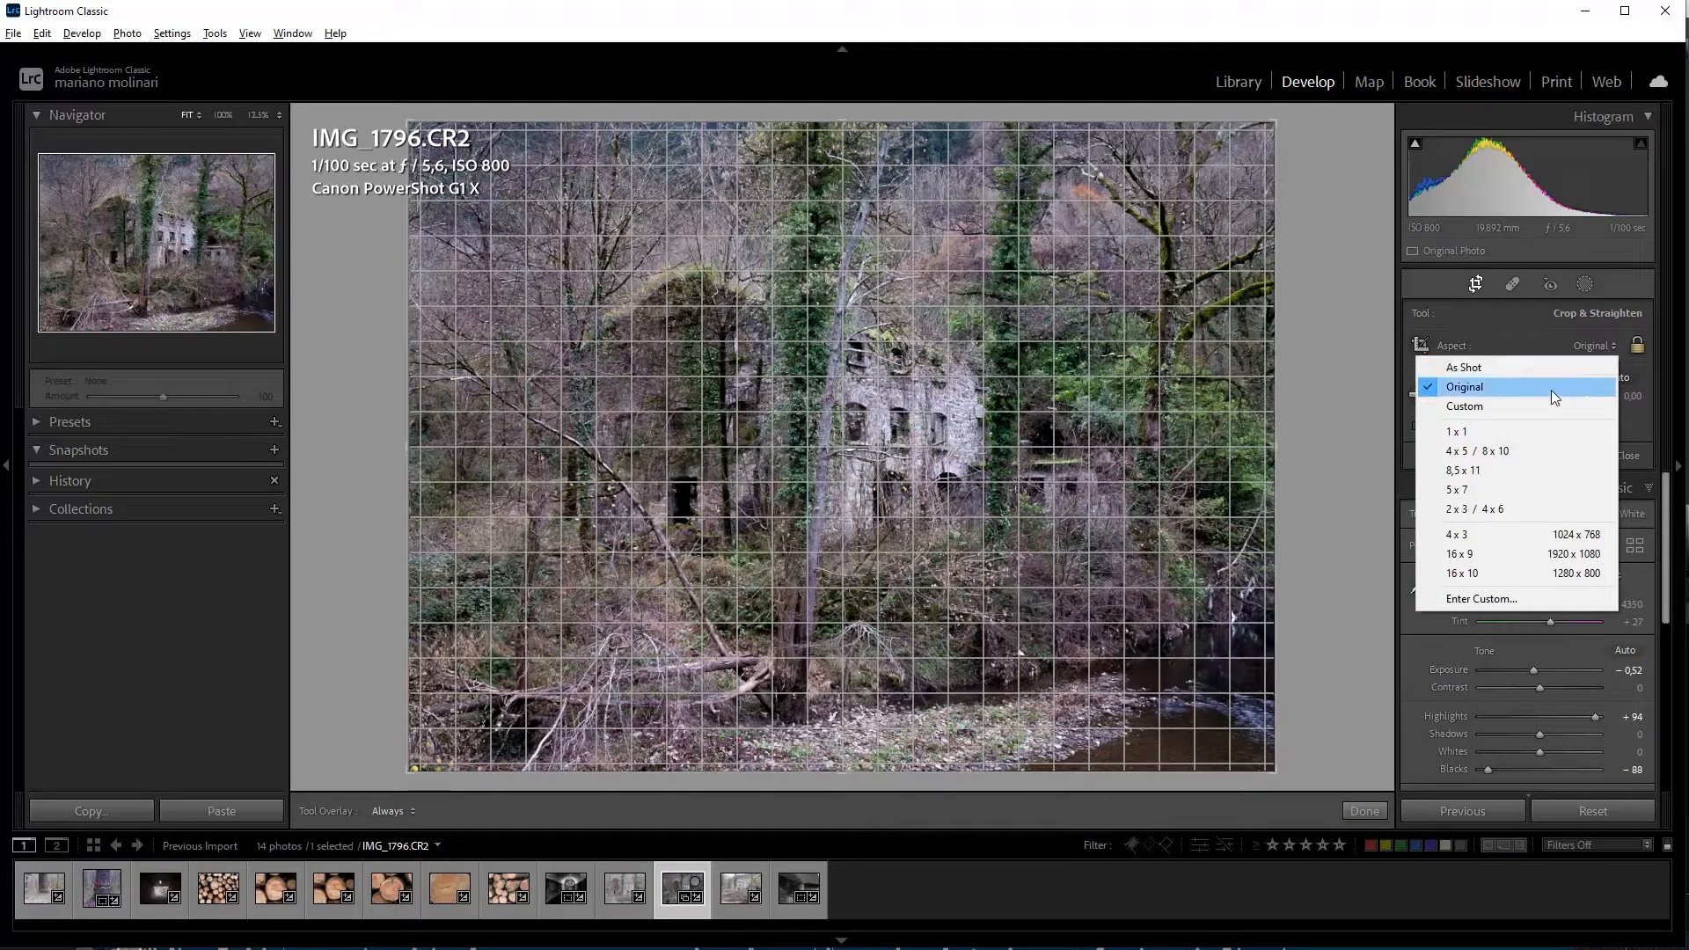
pyautogui.click(1541, 432)
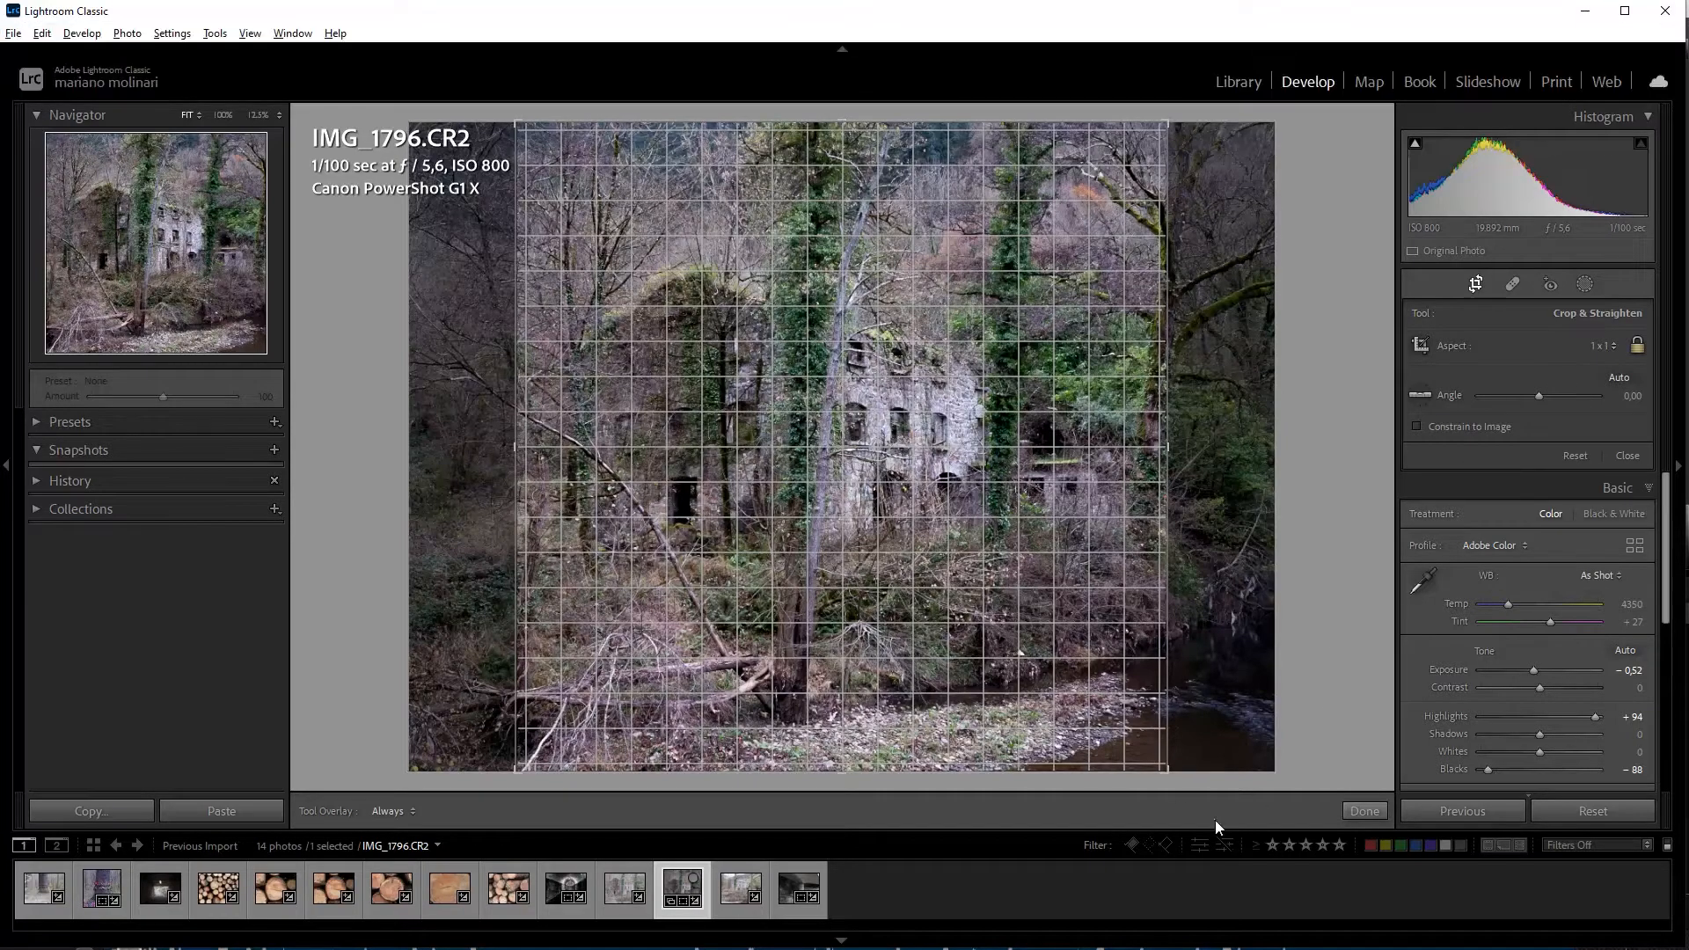
pyautogui.moveTo(1164, 772); pyautogui.dragTo(1066, 690)
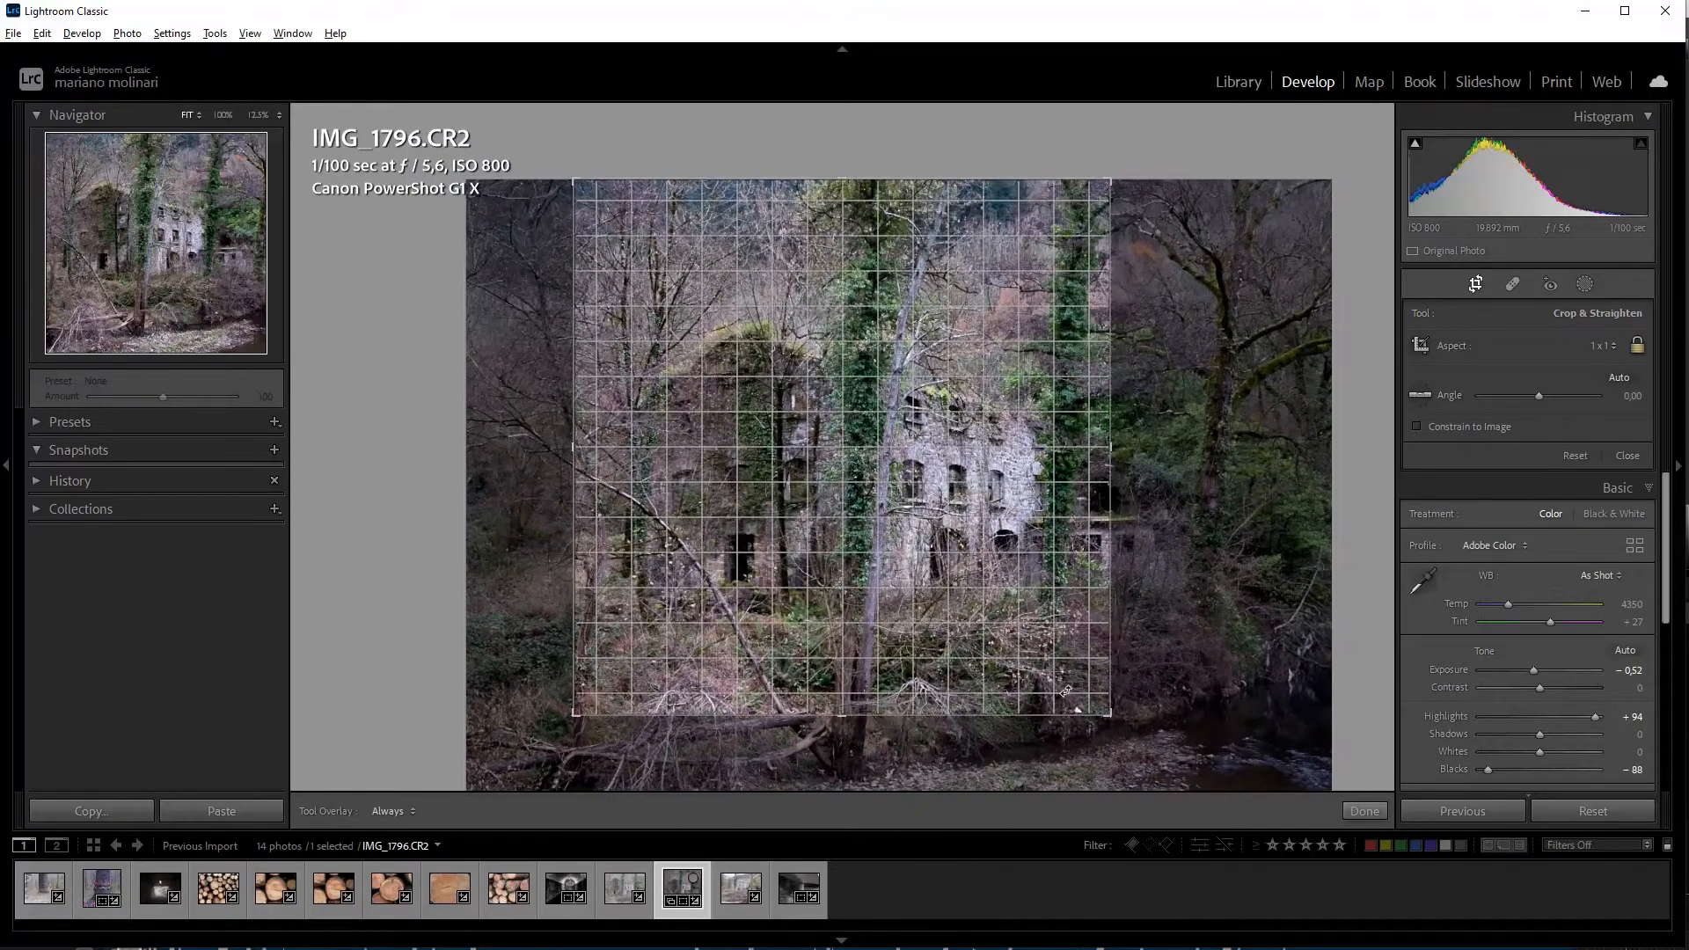
pyautogui.moveTo(1003, 620); pyautogui.dragTo(1059, 690)
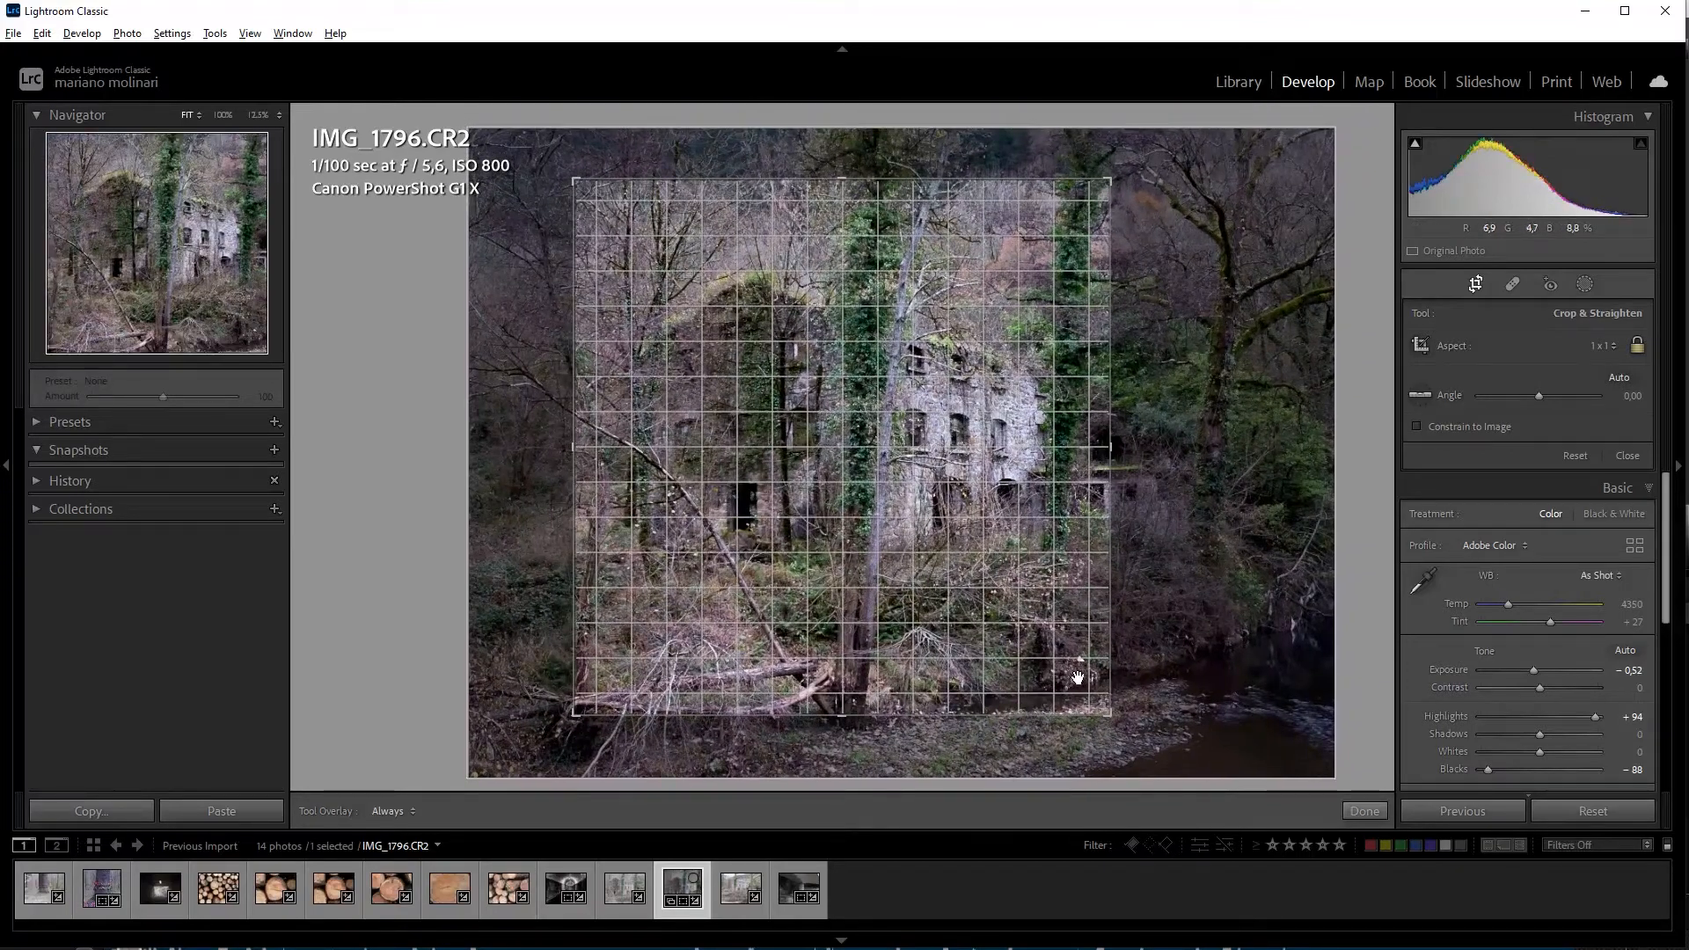
pyautogui.press('l')
pyautogui.moveTo(1000, 580)
pyautogui.mouseDown()
pyautogui.moveTo(959, 549)
pyautogui.moveTo(1013, 584)
pyautogui.mouseUp()
pyautogui.moveTo(1109, 713); pyautogui.dragTo(1093, 682)
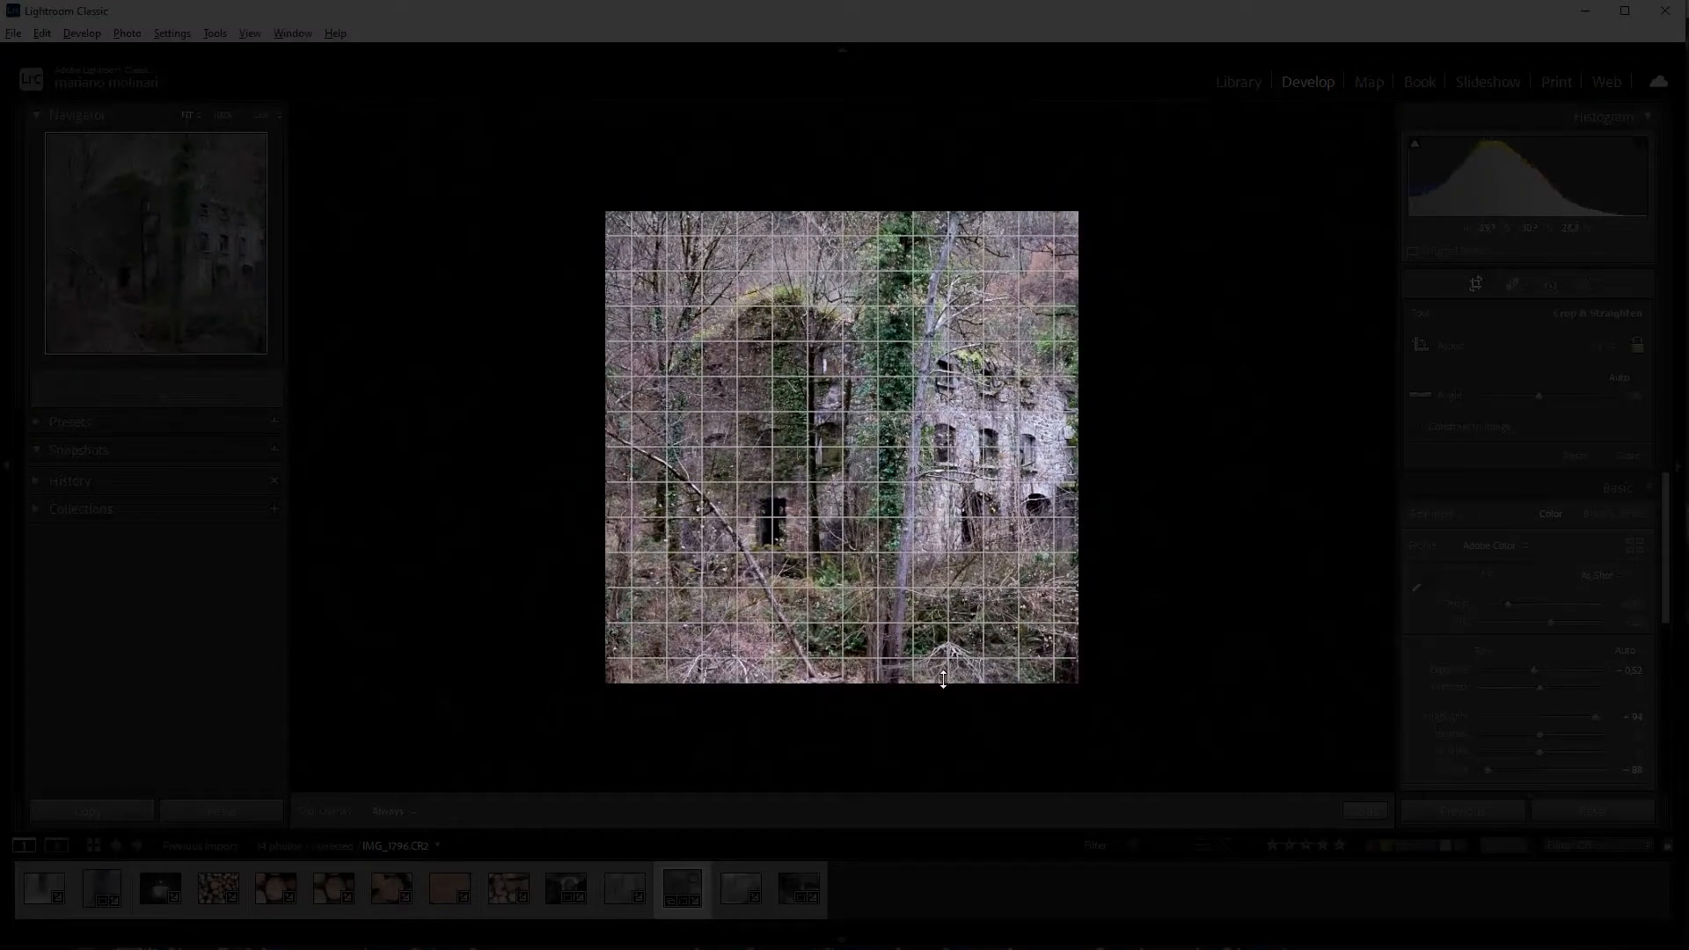
pyautogui.moveTo(976, 560)
pyautogui.mouseDown()
pyautogui.moveTo(1003, 558)
pyautogui.moveTo(996, 545)
pyautogui.mouseUp()
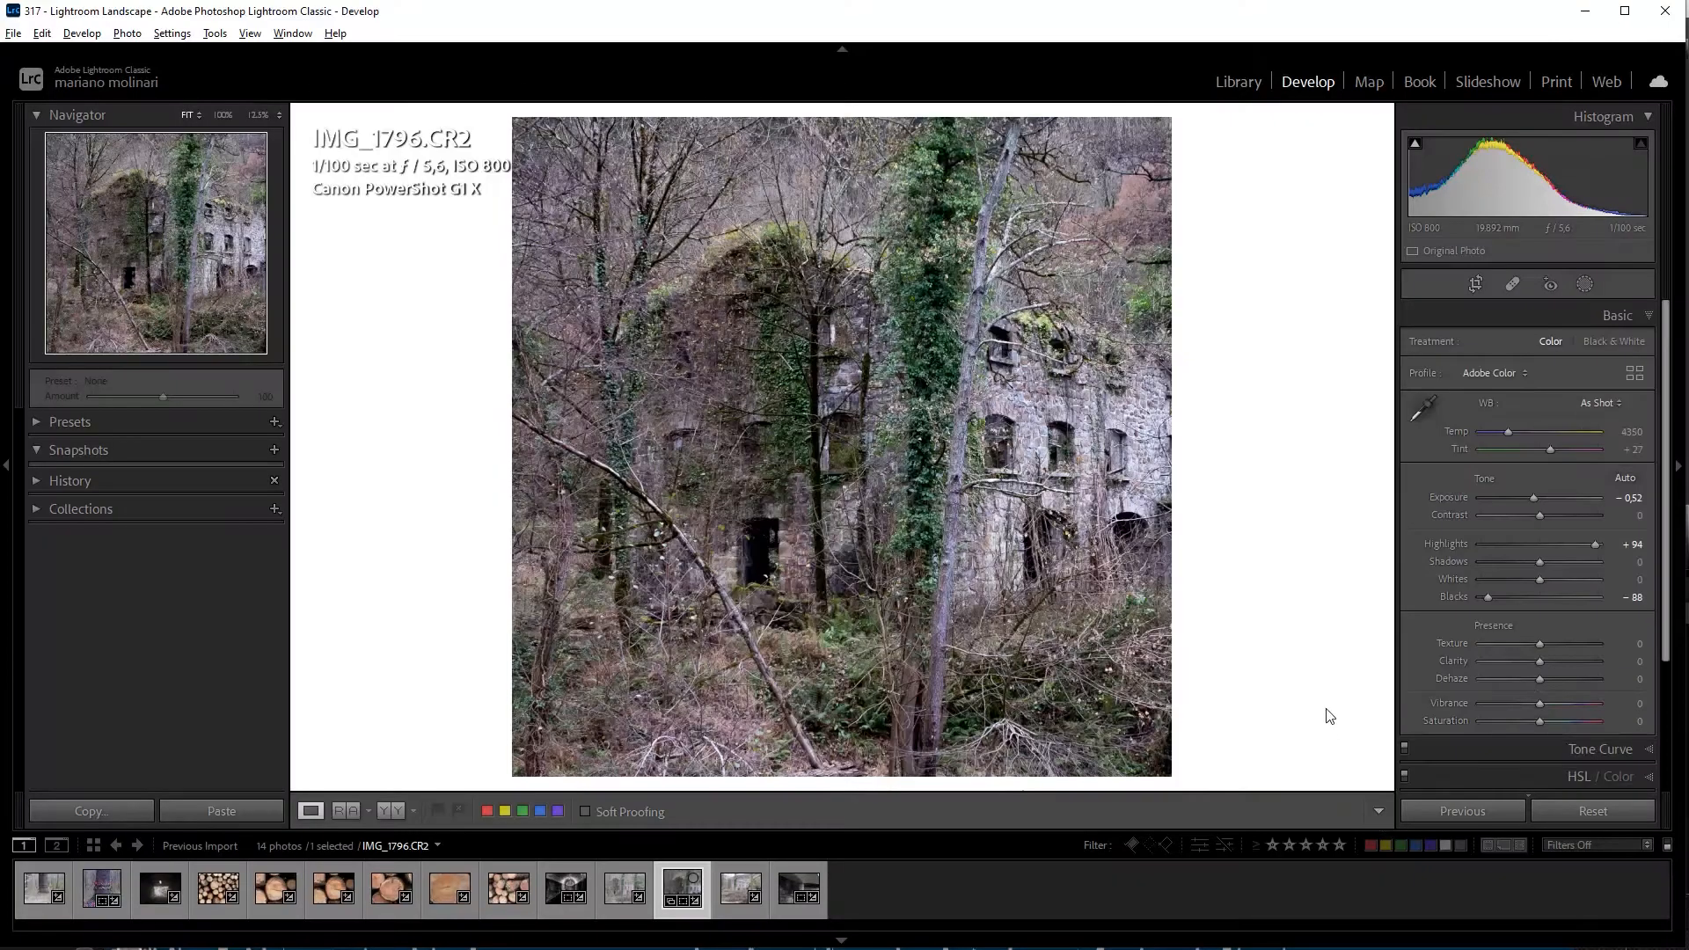
# Set the photo's white balance to the Auto preset
pyautogui.click(1419, 412)
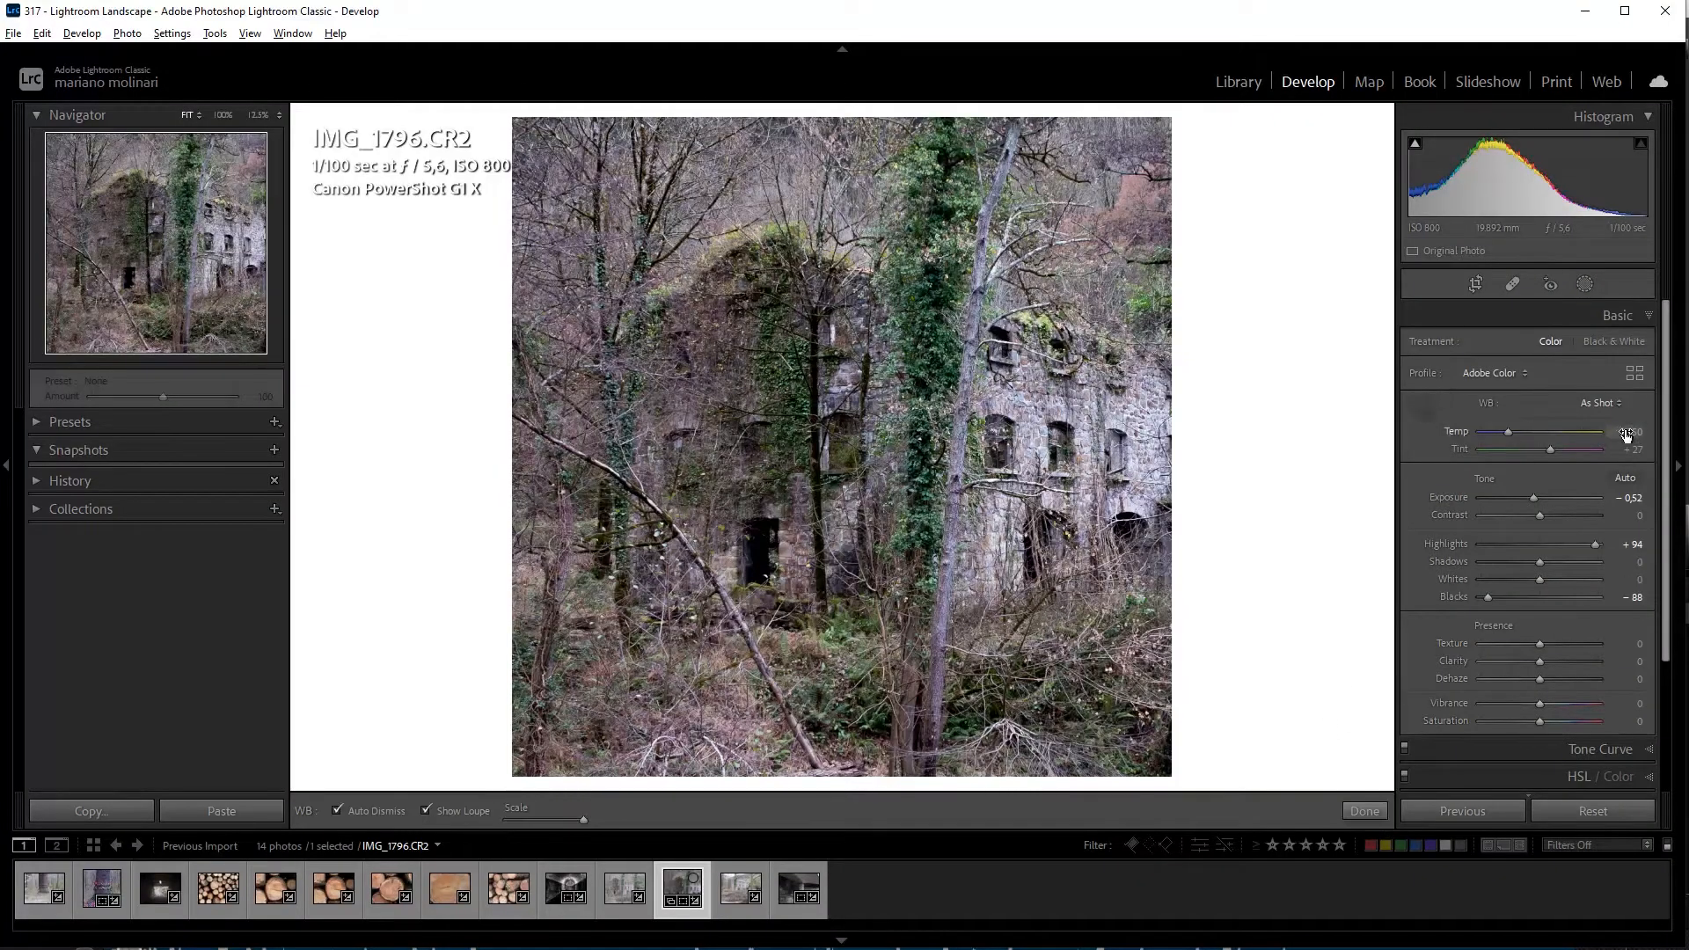
pyautogui.click(1602, 403)
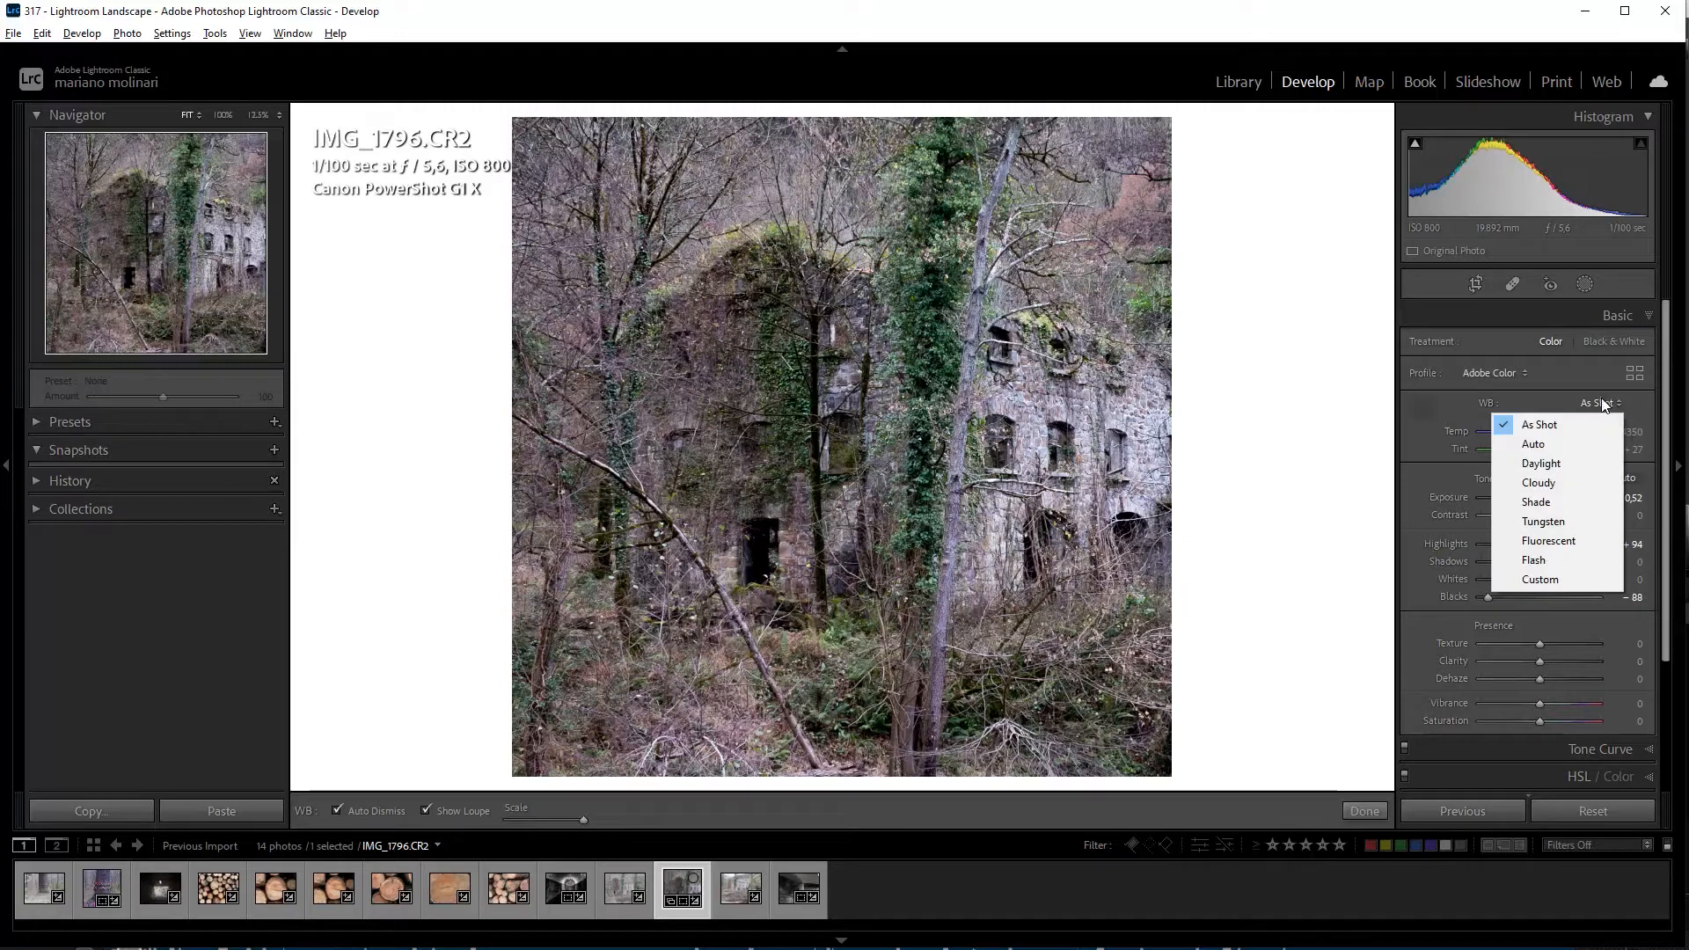
pyautogui.click(1539, 443)
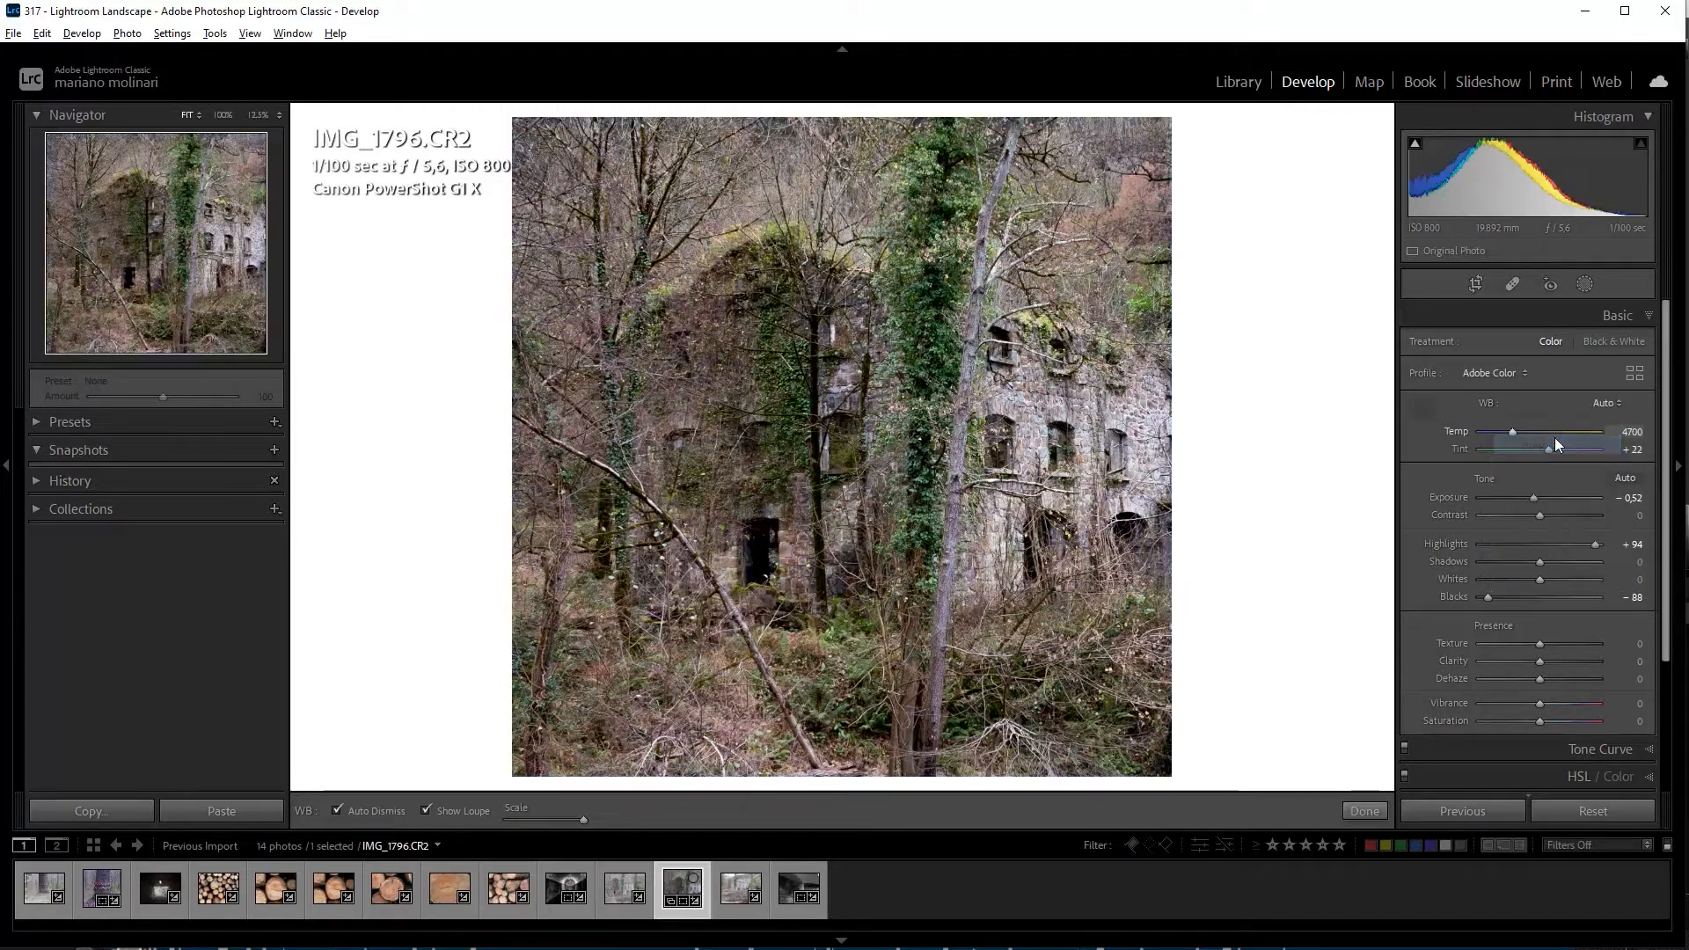
# Try the Shade white balance preset on the photo and undo it
pyautogui.click(1606, 405)
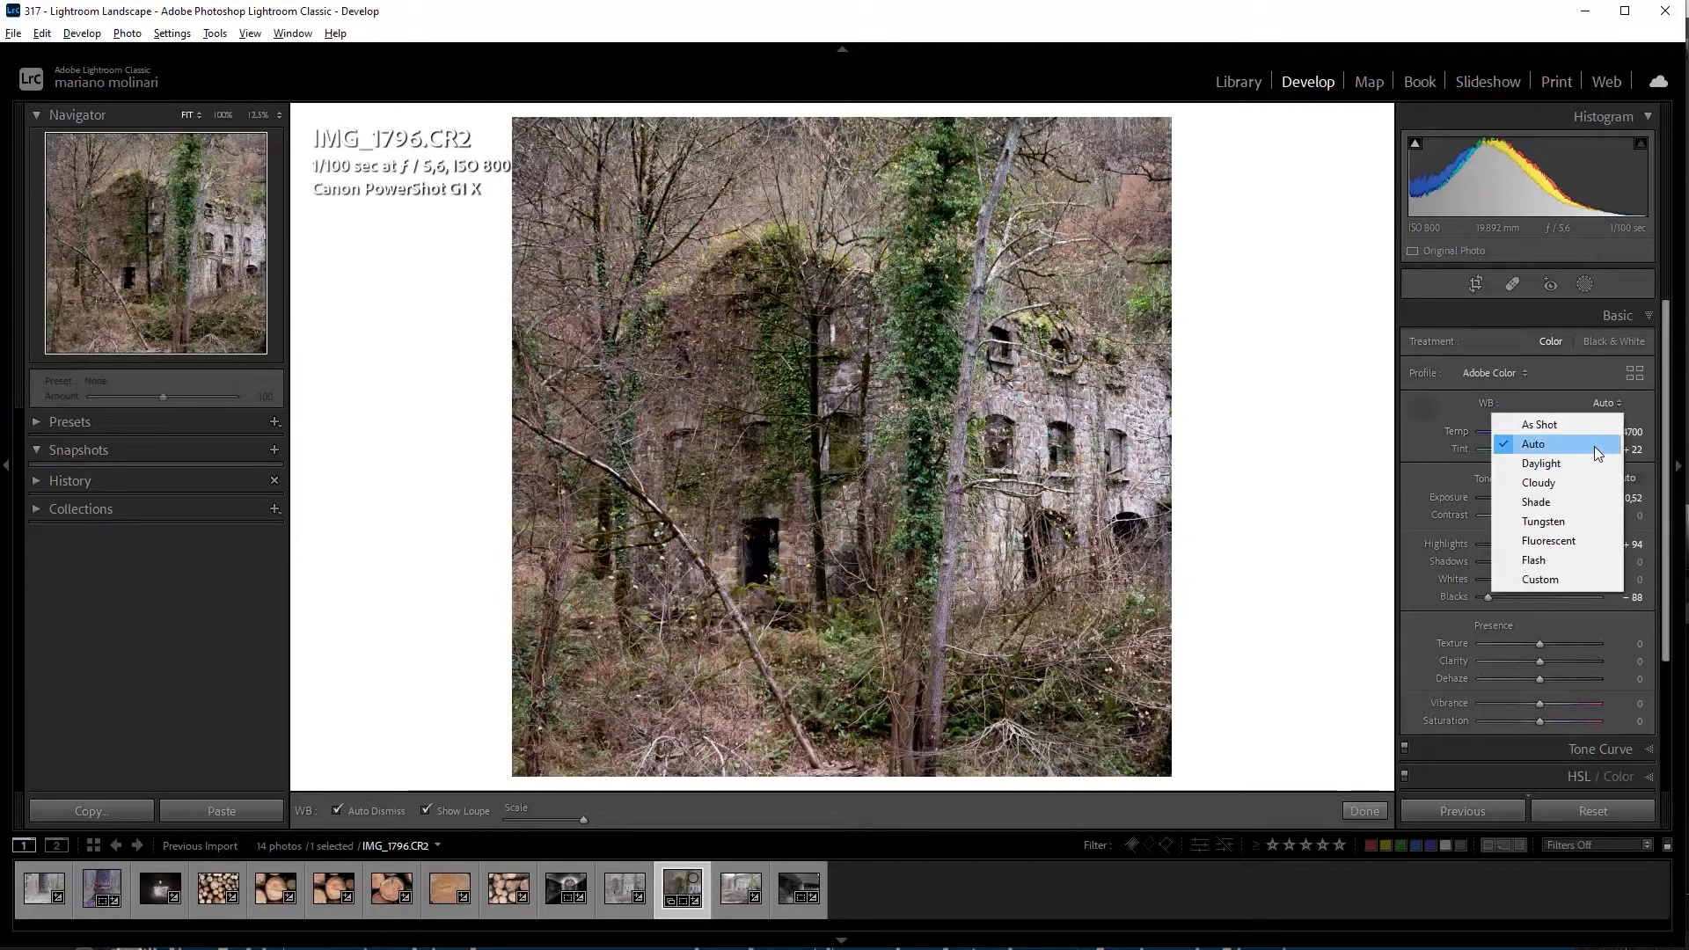
pyautogui.click(1581, 499)
pyautogui.click(1610, 403)
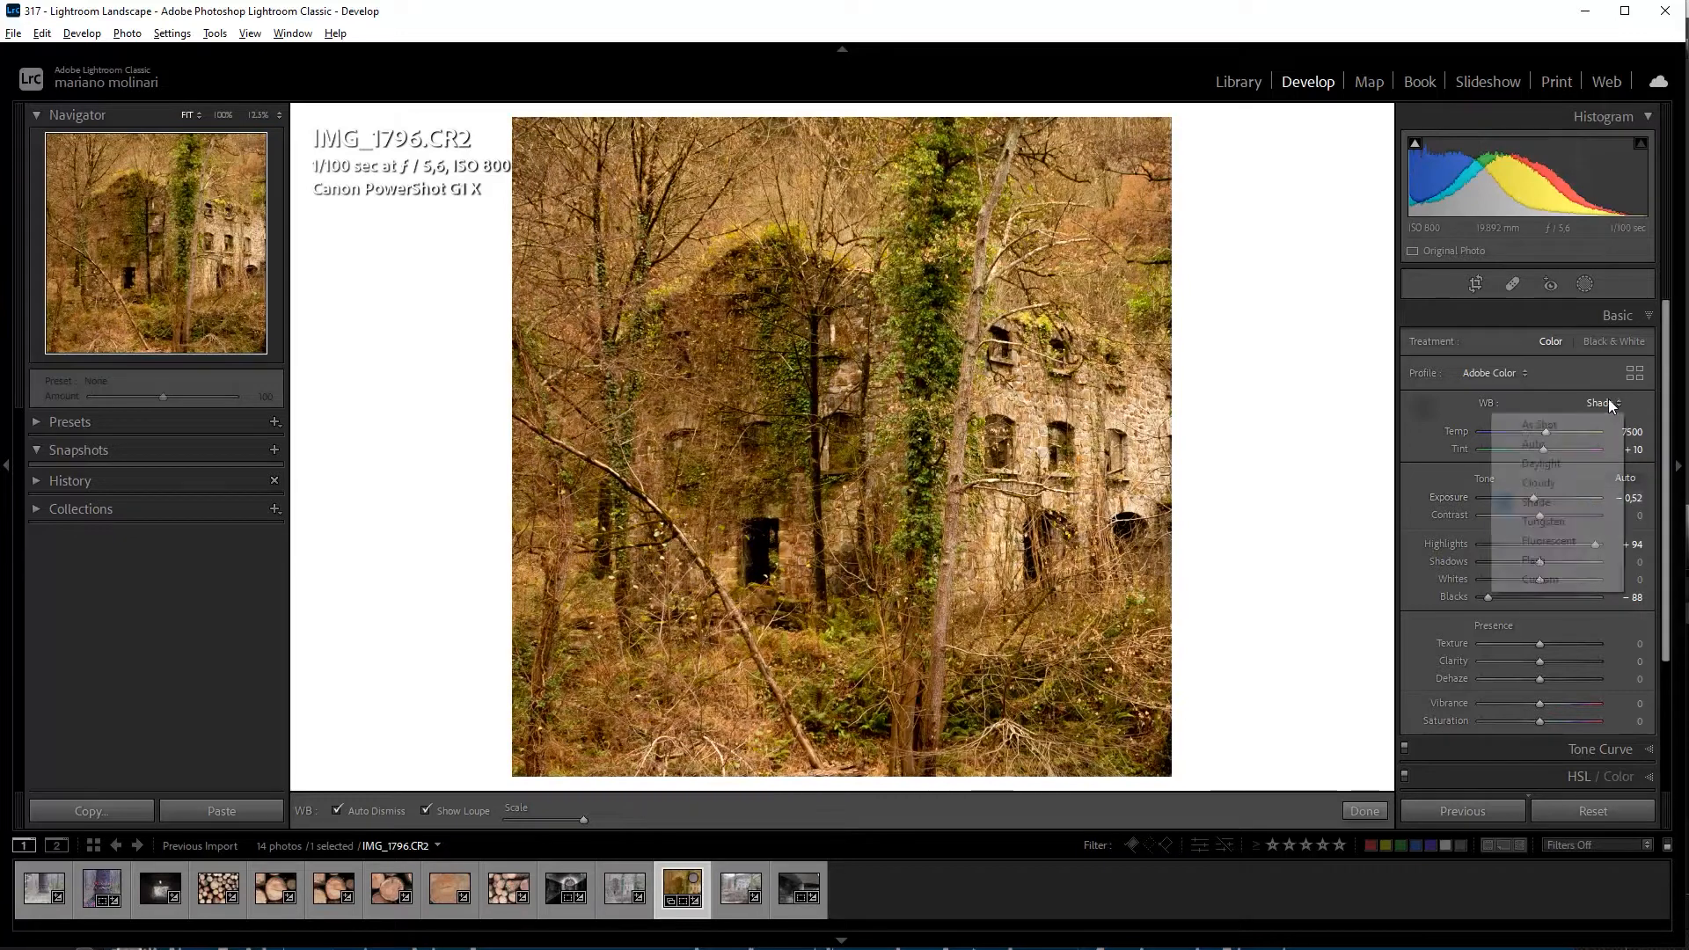
pyautogui.click(1425, 410)
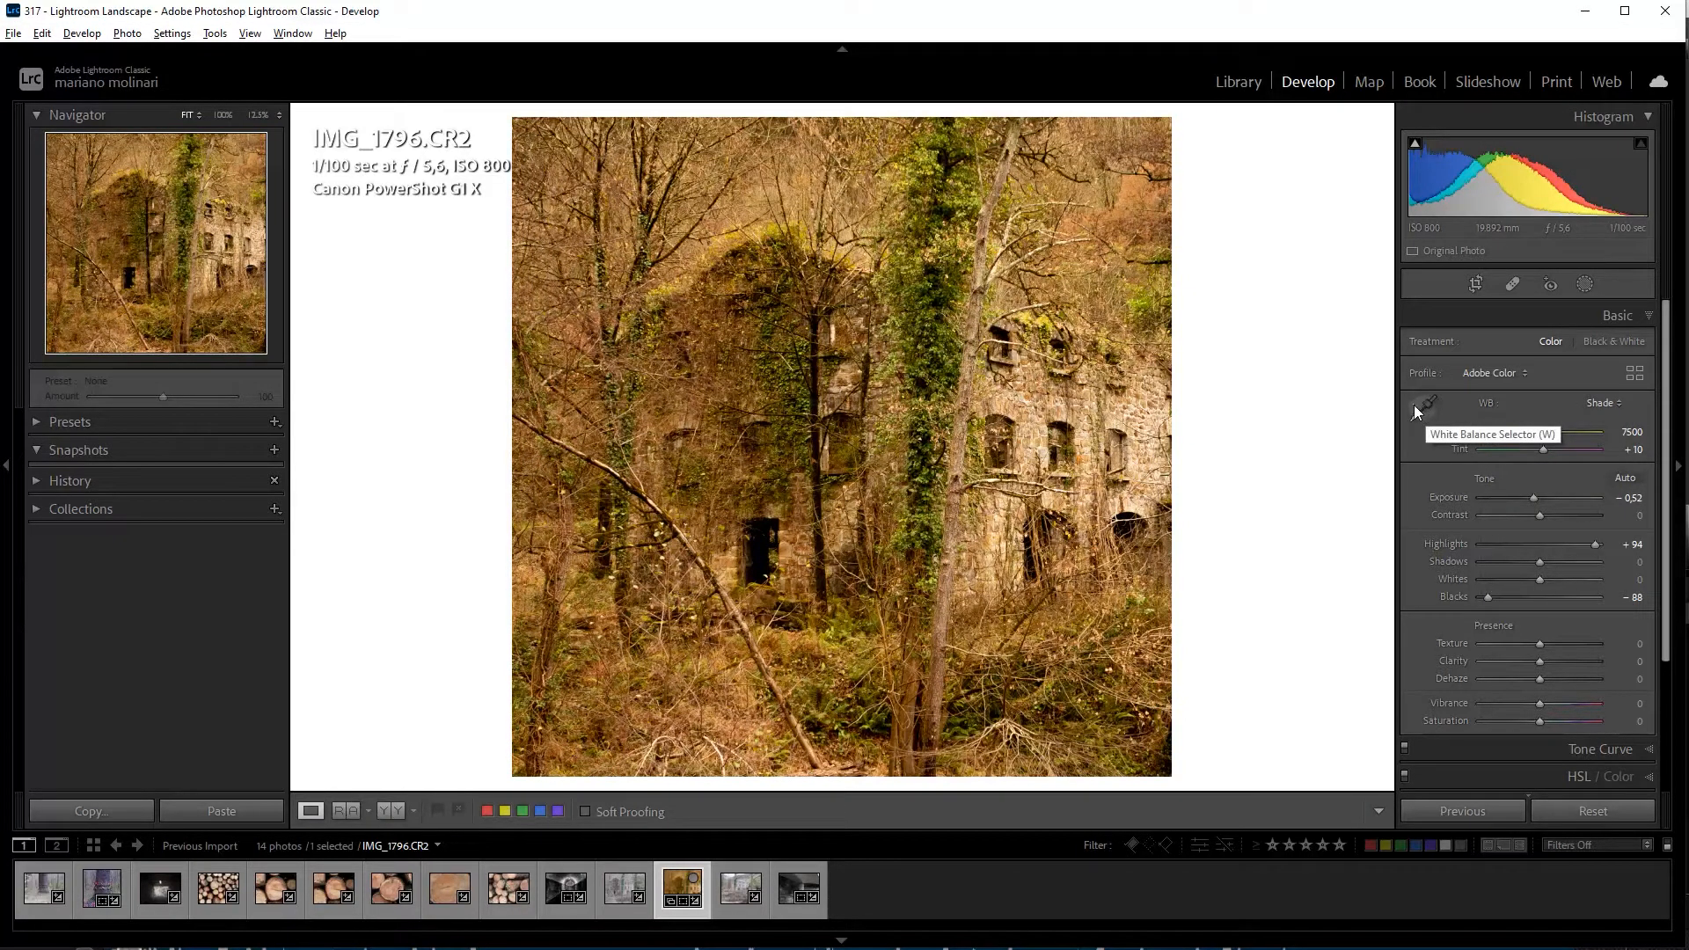
pyautogui.hotkey('shift', 'u')
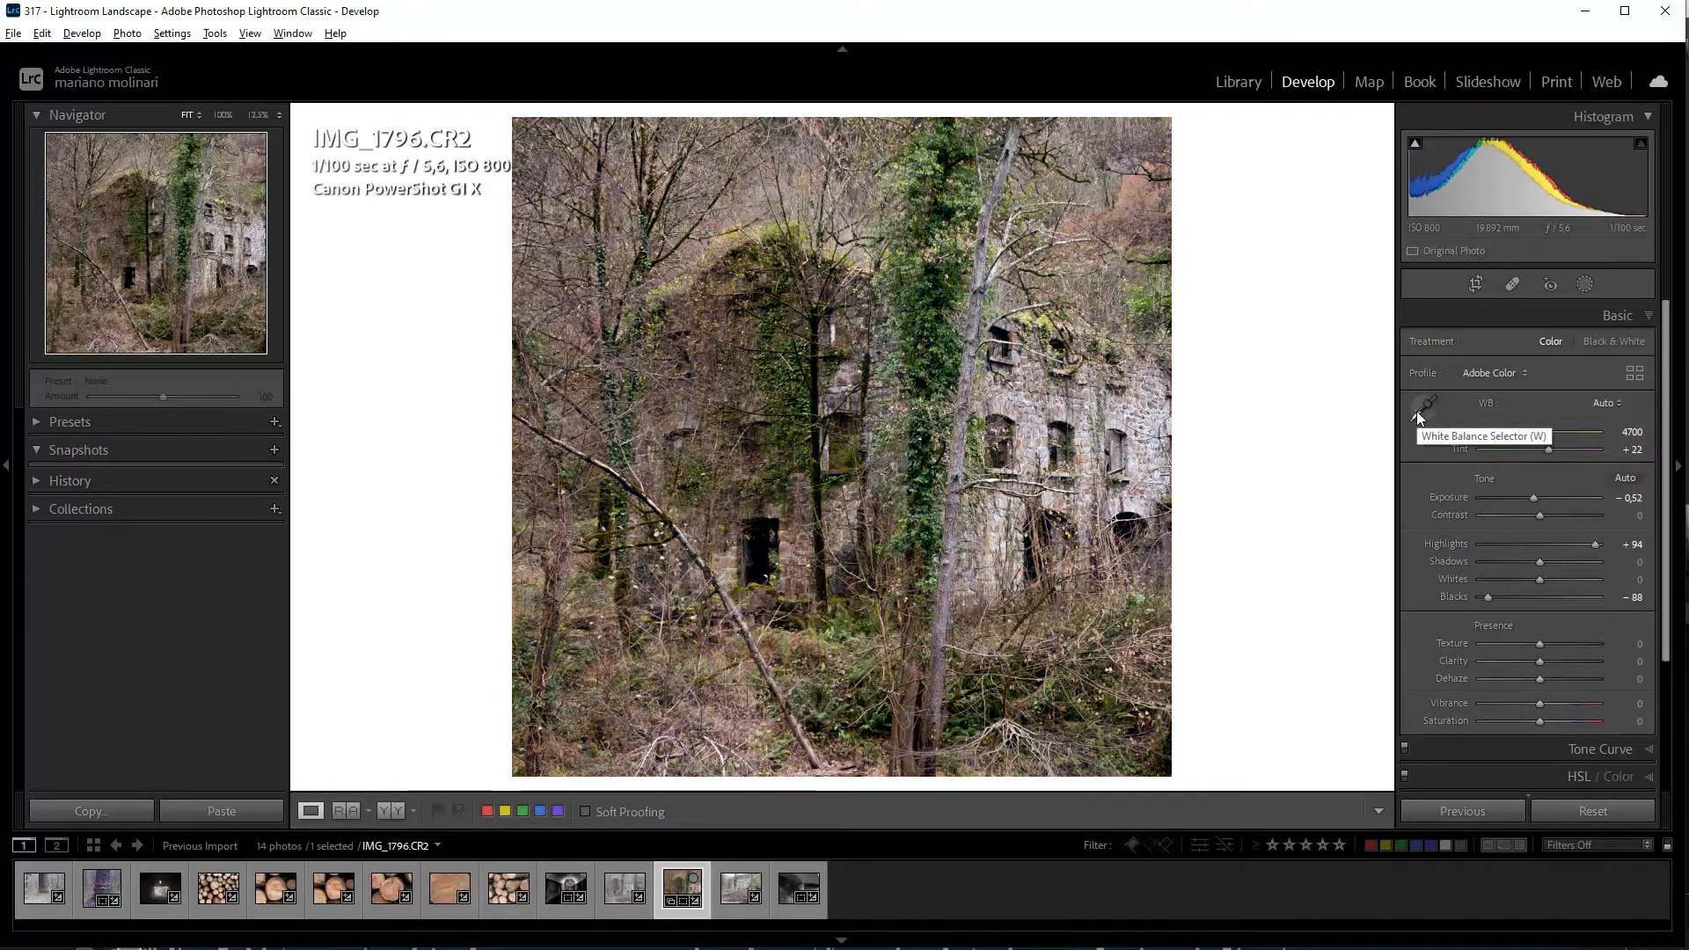
# Sample neutral stones on the building's facade for a custom white balance with Temp 4800 and Tint +8
pyautogui.click(1416, 410)
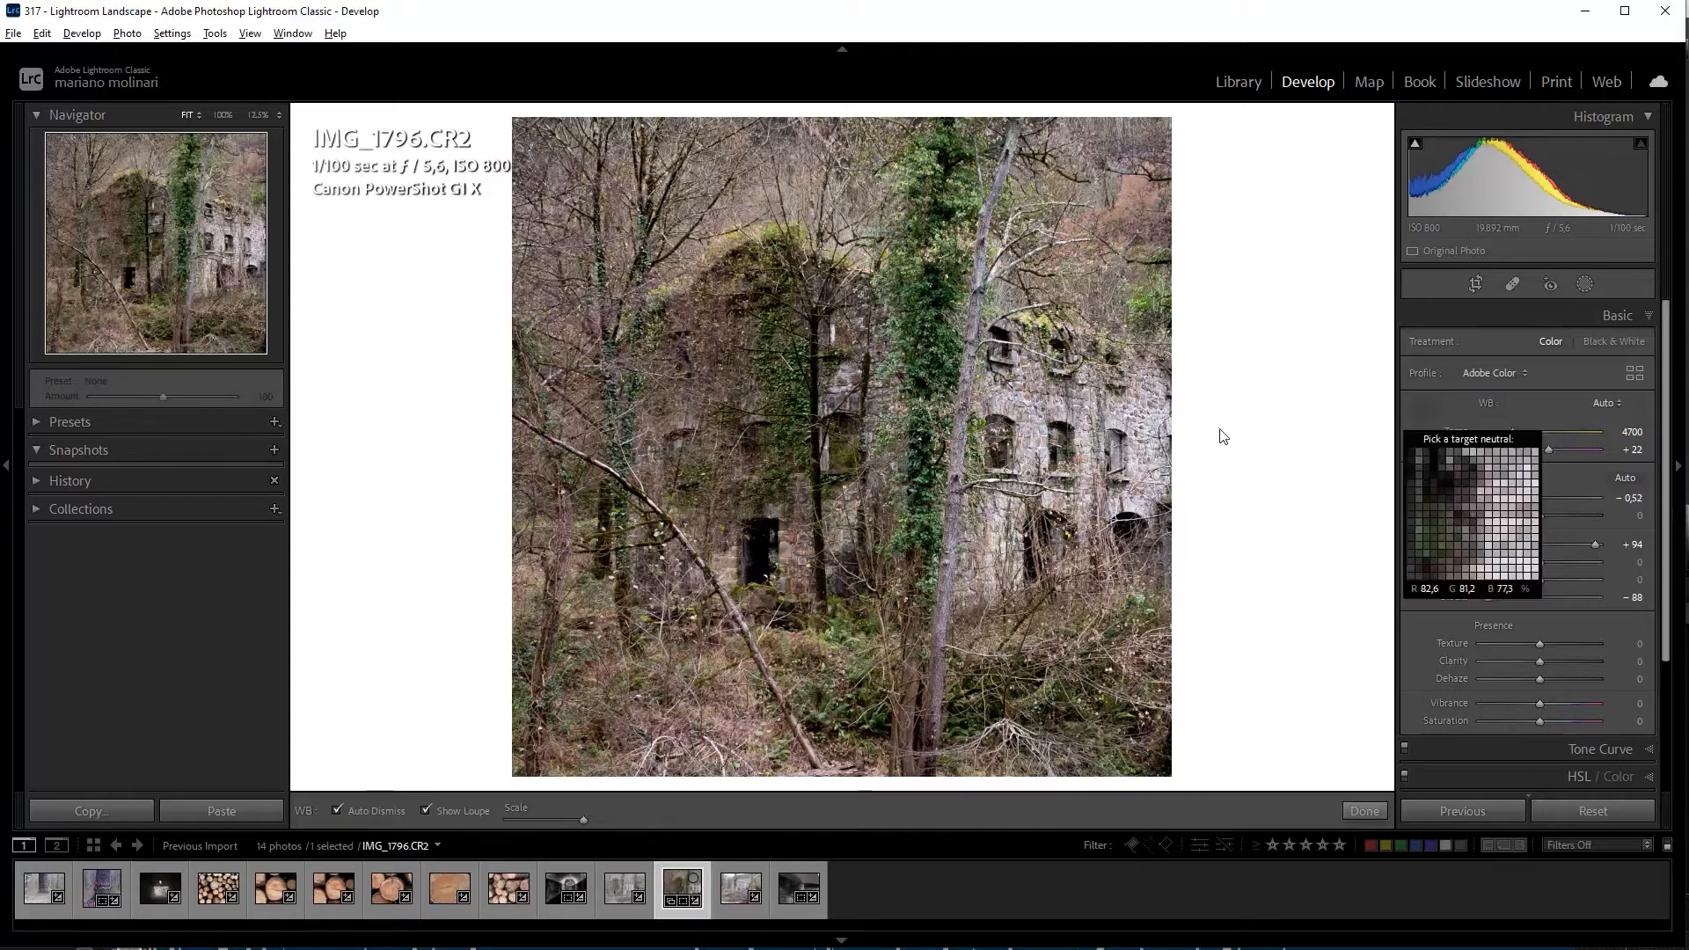
pyautogui.press('z')
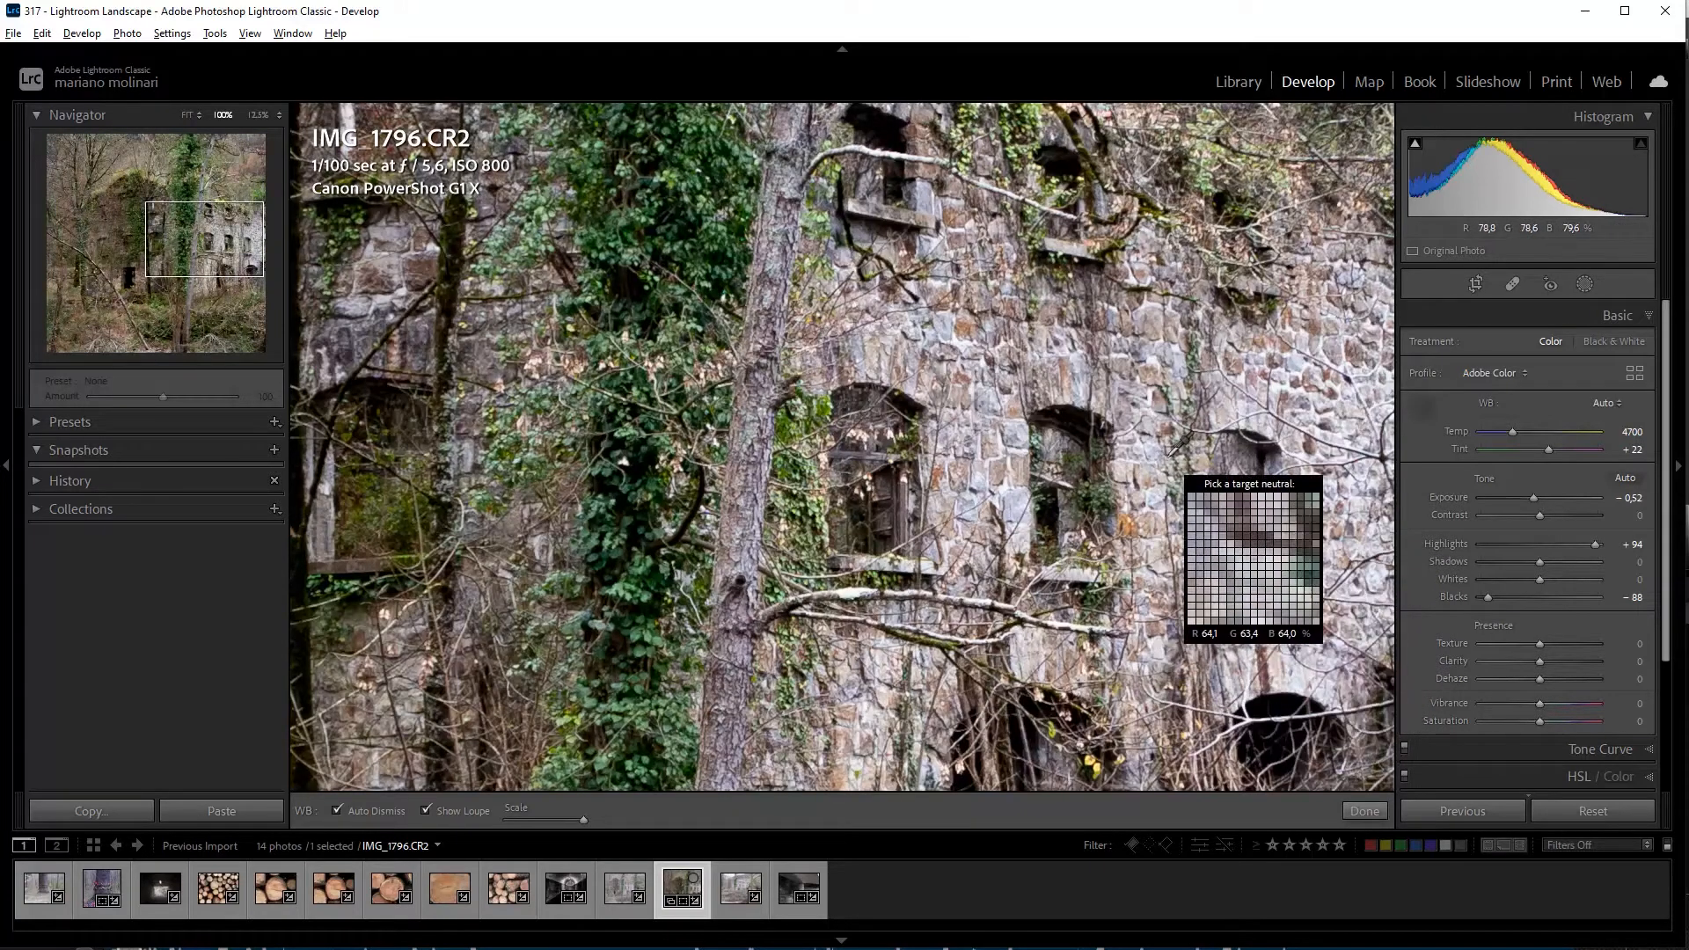
pyautogui.click(1014, 506)
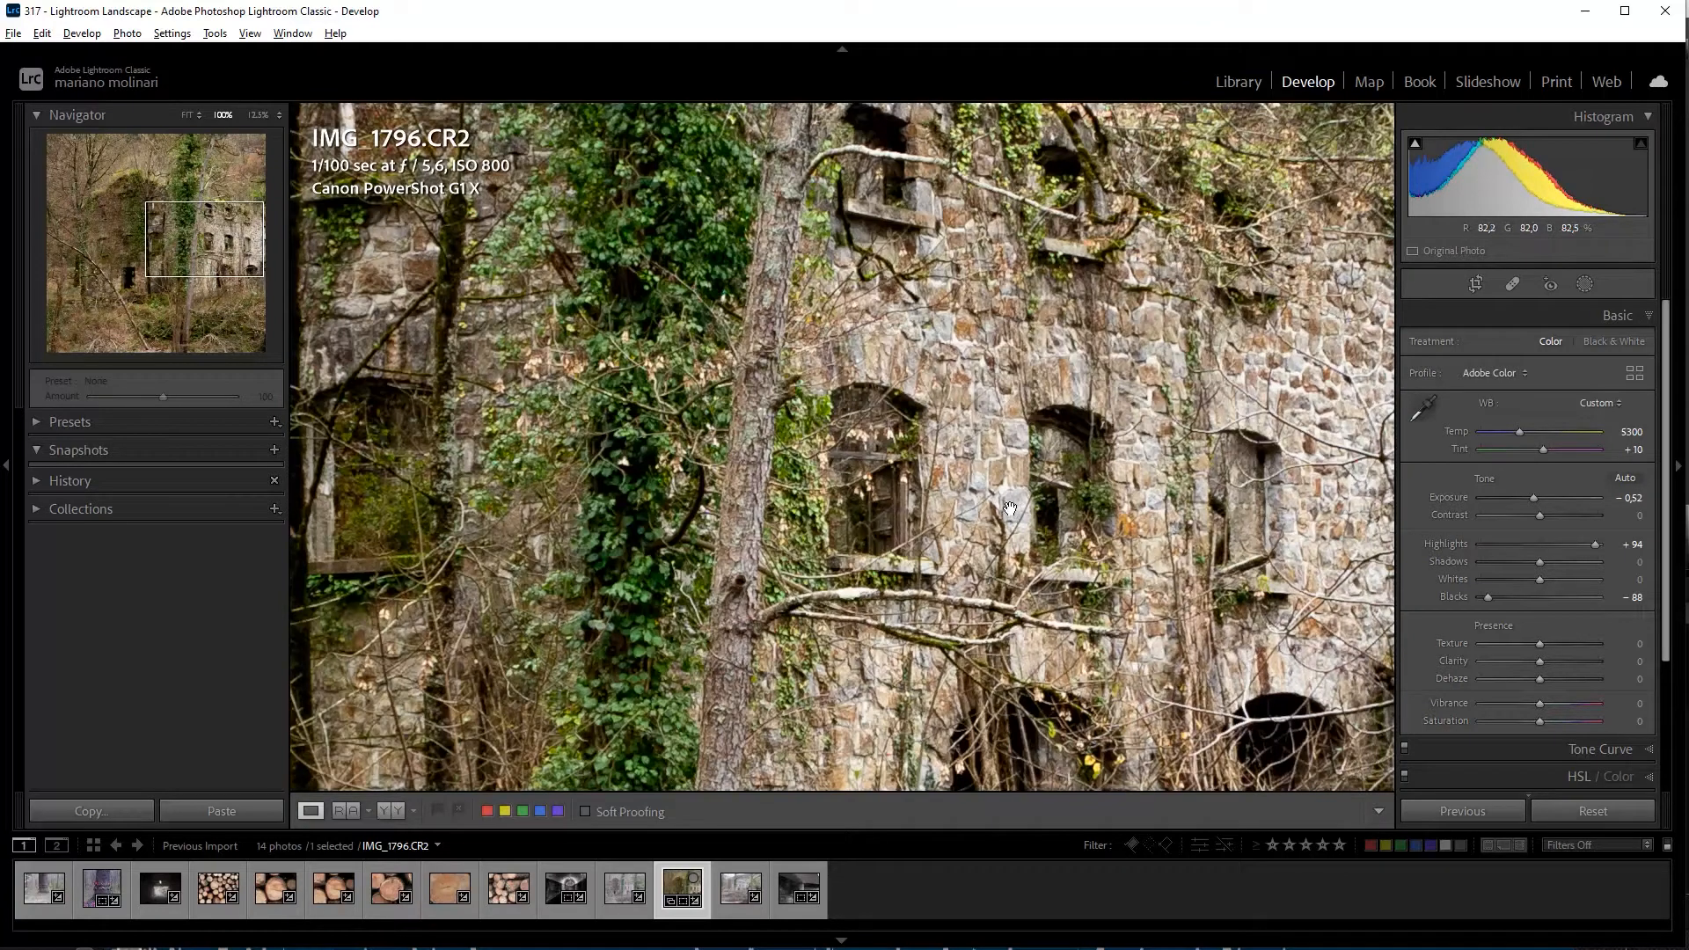
pyautogui.press('w')
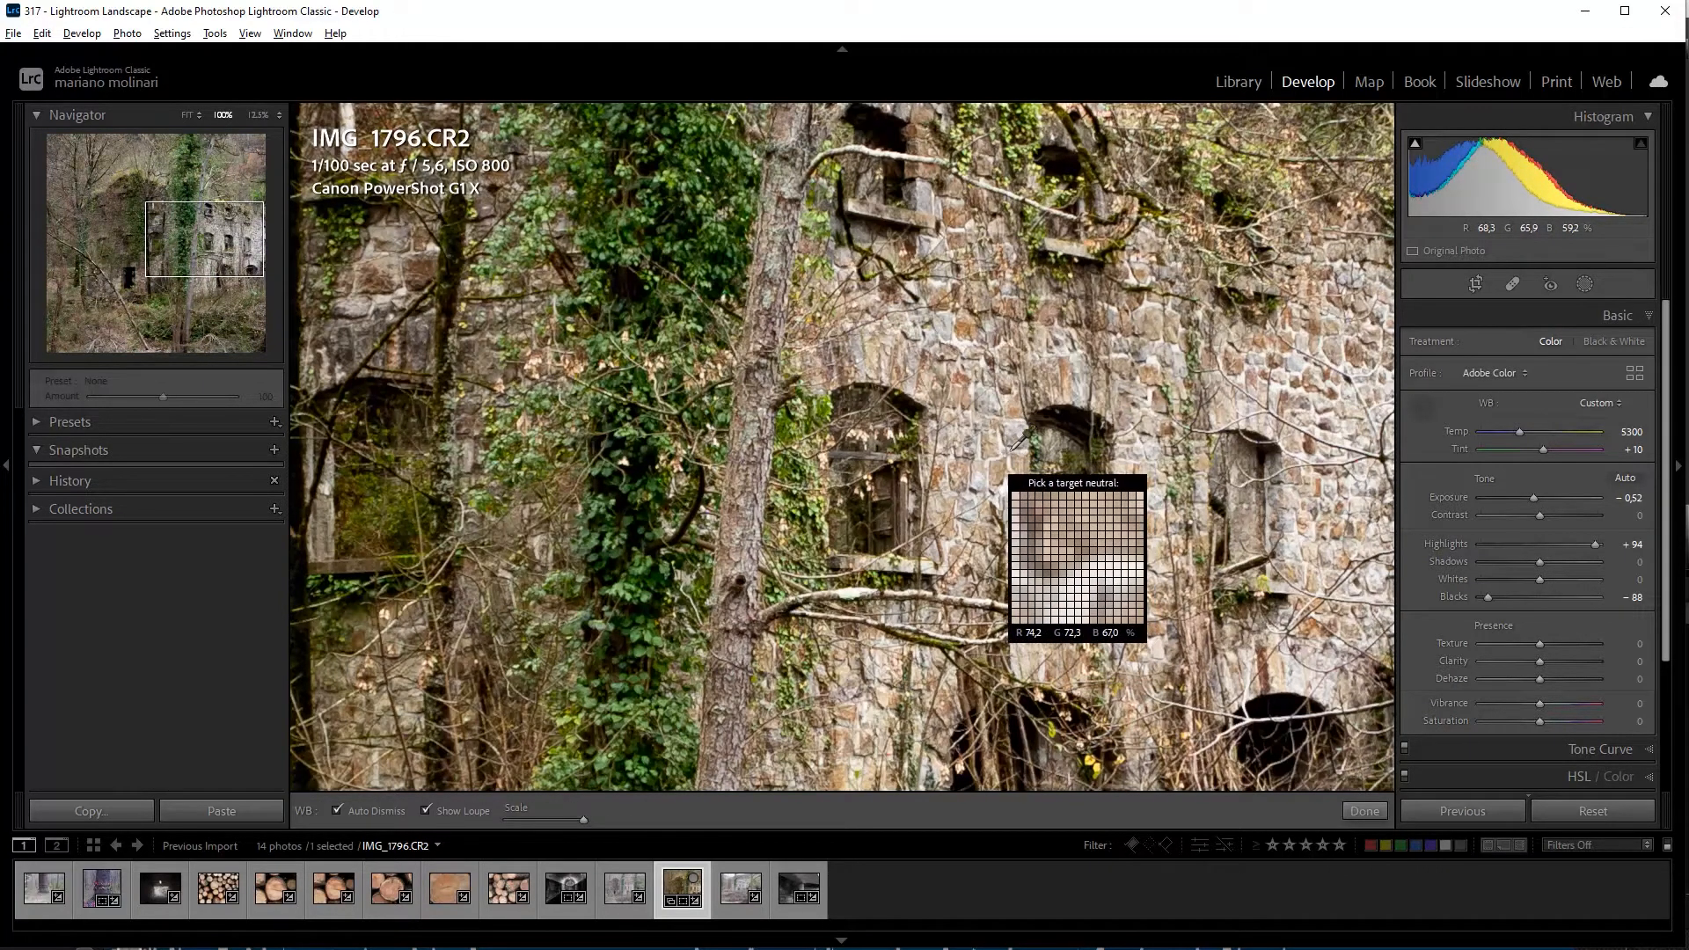
pyautogui.click(969, 342)
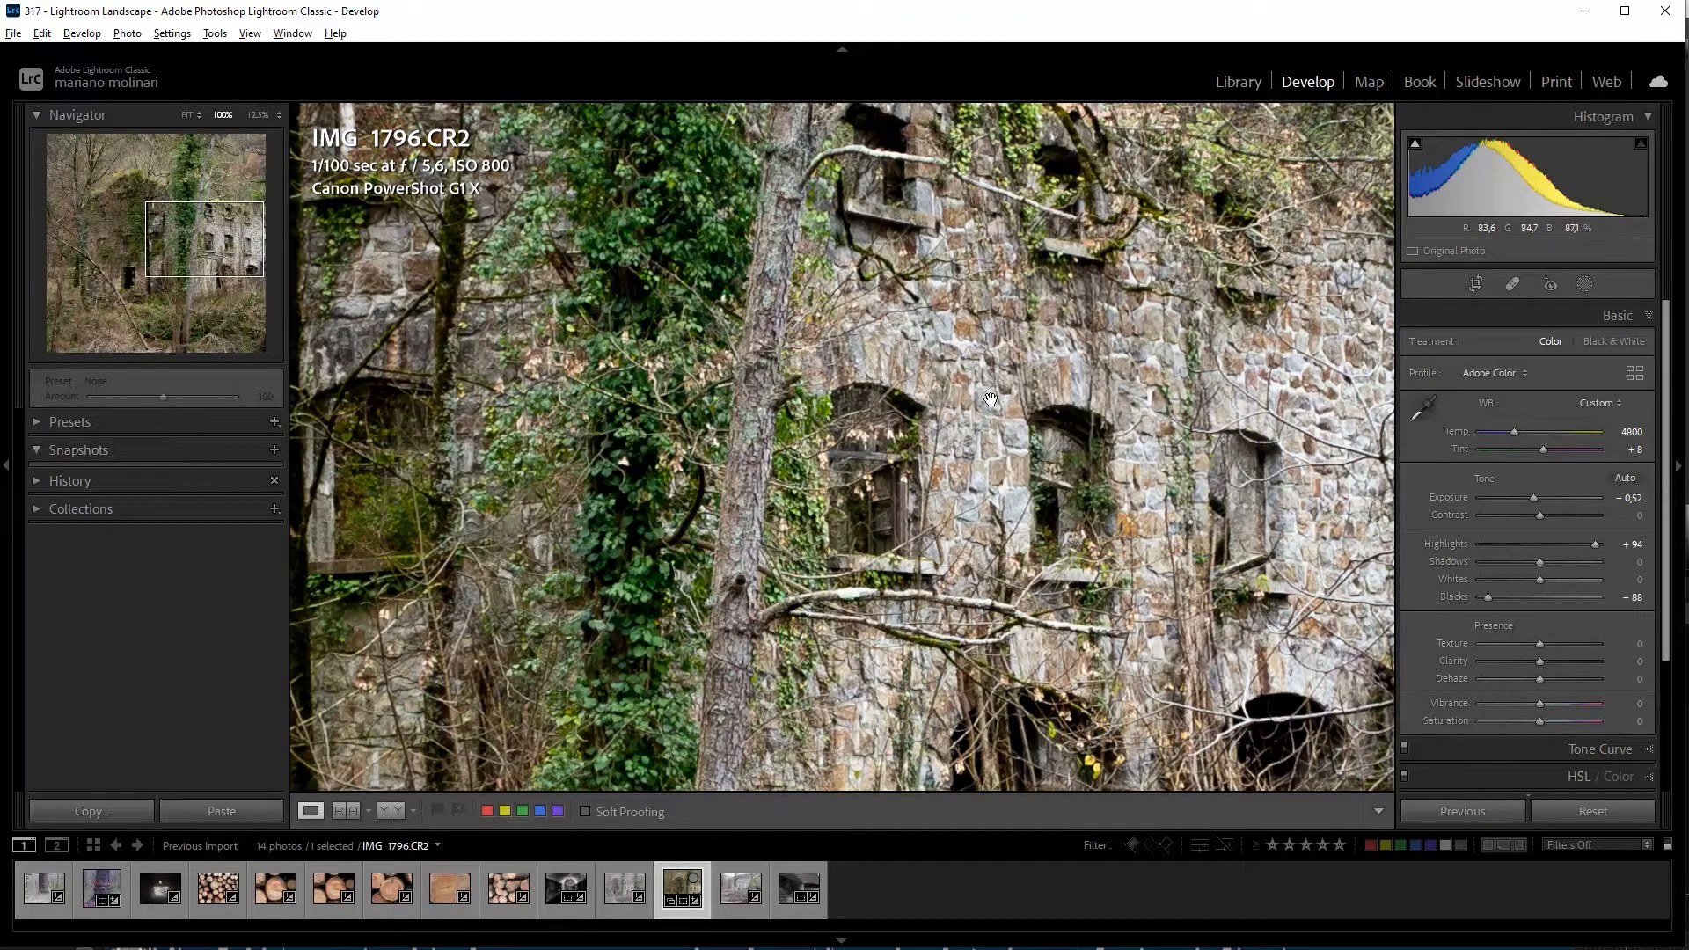
pyautogui.click(1043, 486)
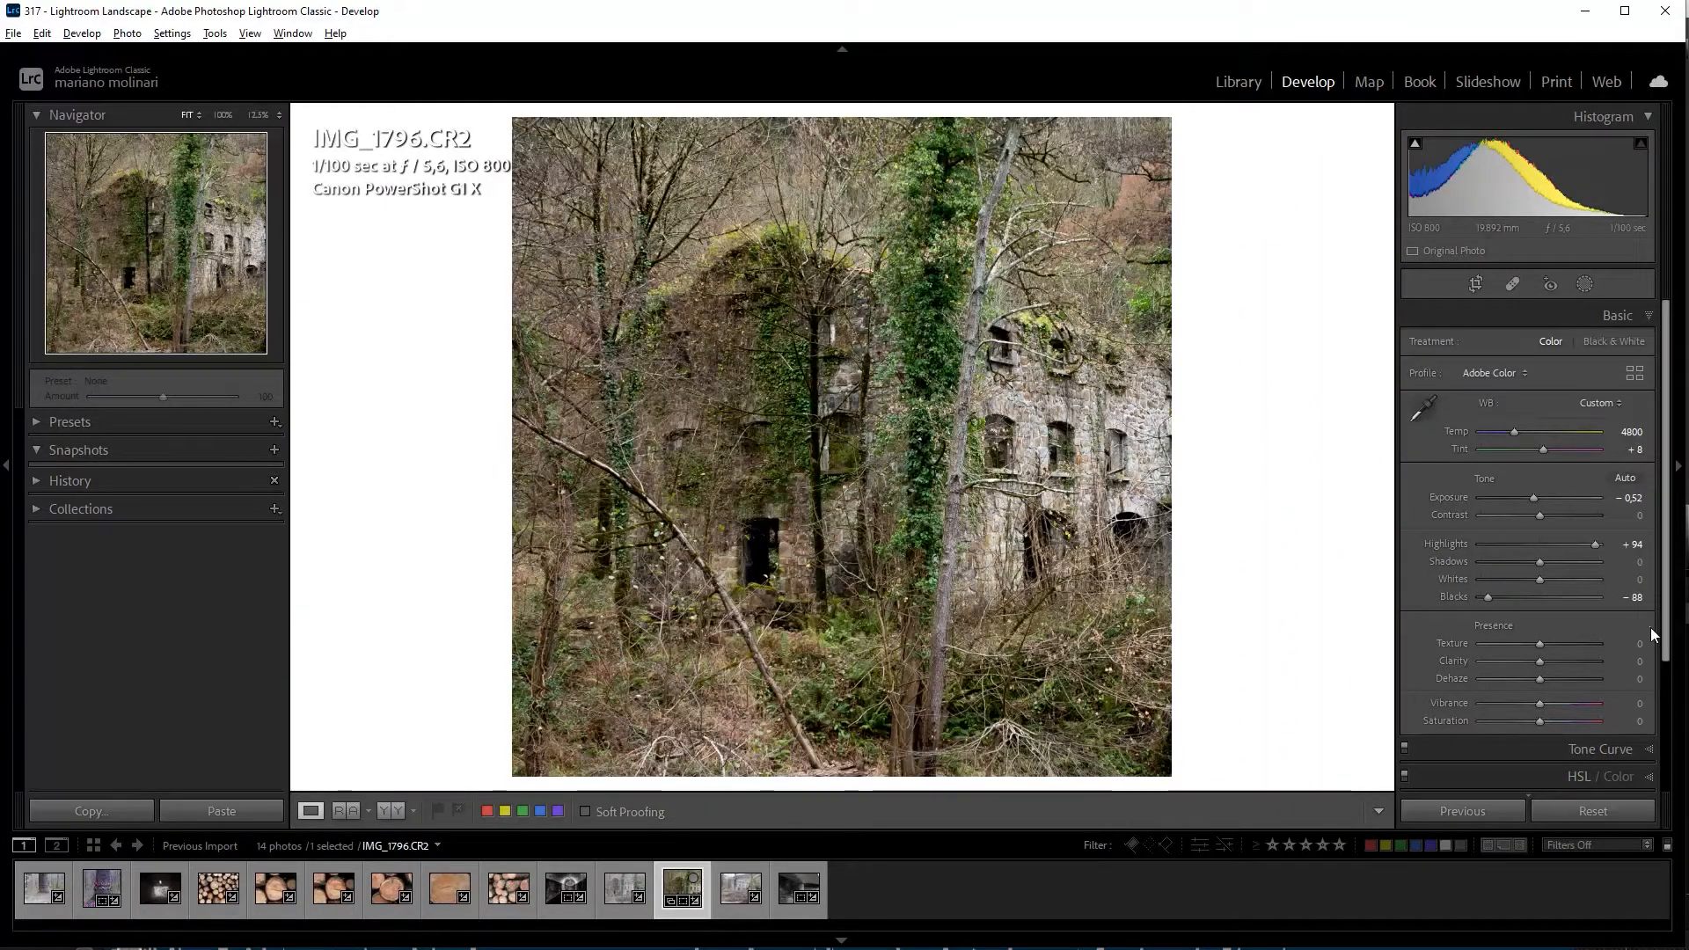
# Add a radial gradient mask over the pale stone facade with the windows, checking its overlay and shifting it slightly outward from the tree
pyautogui.click(1583, 289)
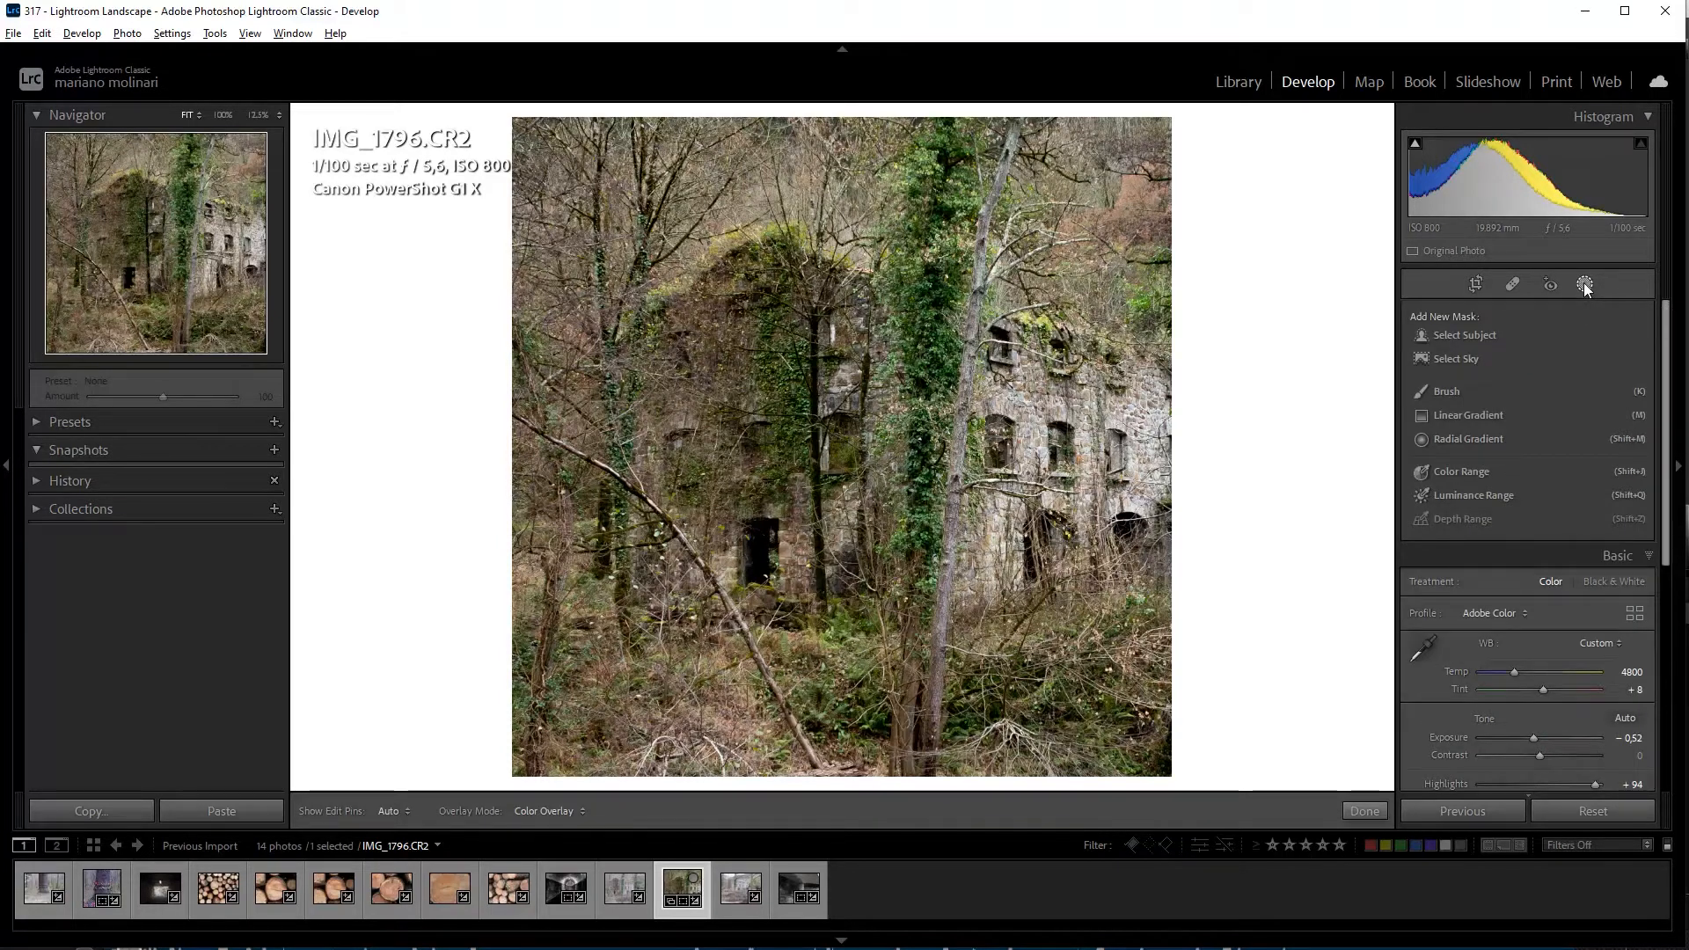
pyautogui.click(1487, 443)
pyautogui.moveTo(994, 394); pyautogui.dragTo(1155, 526)
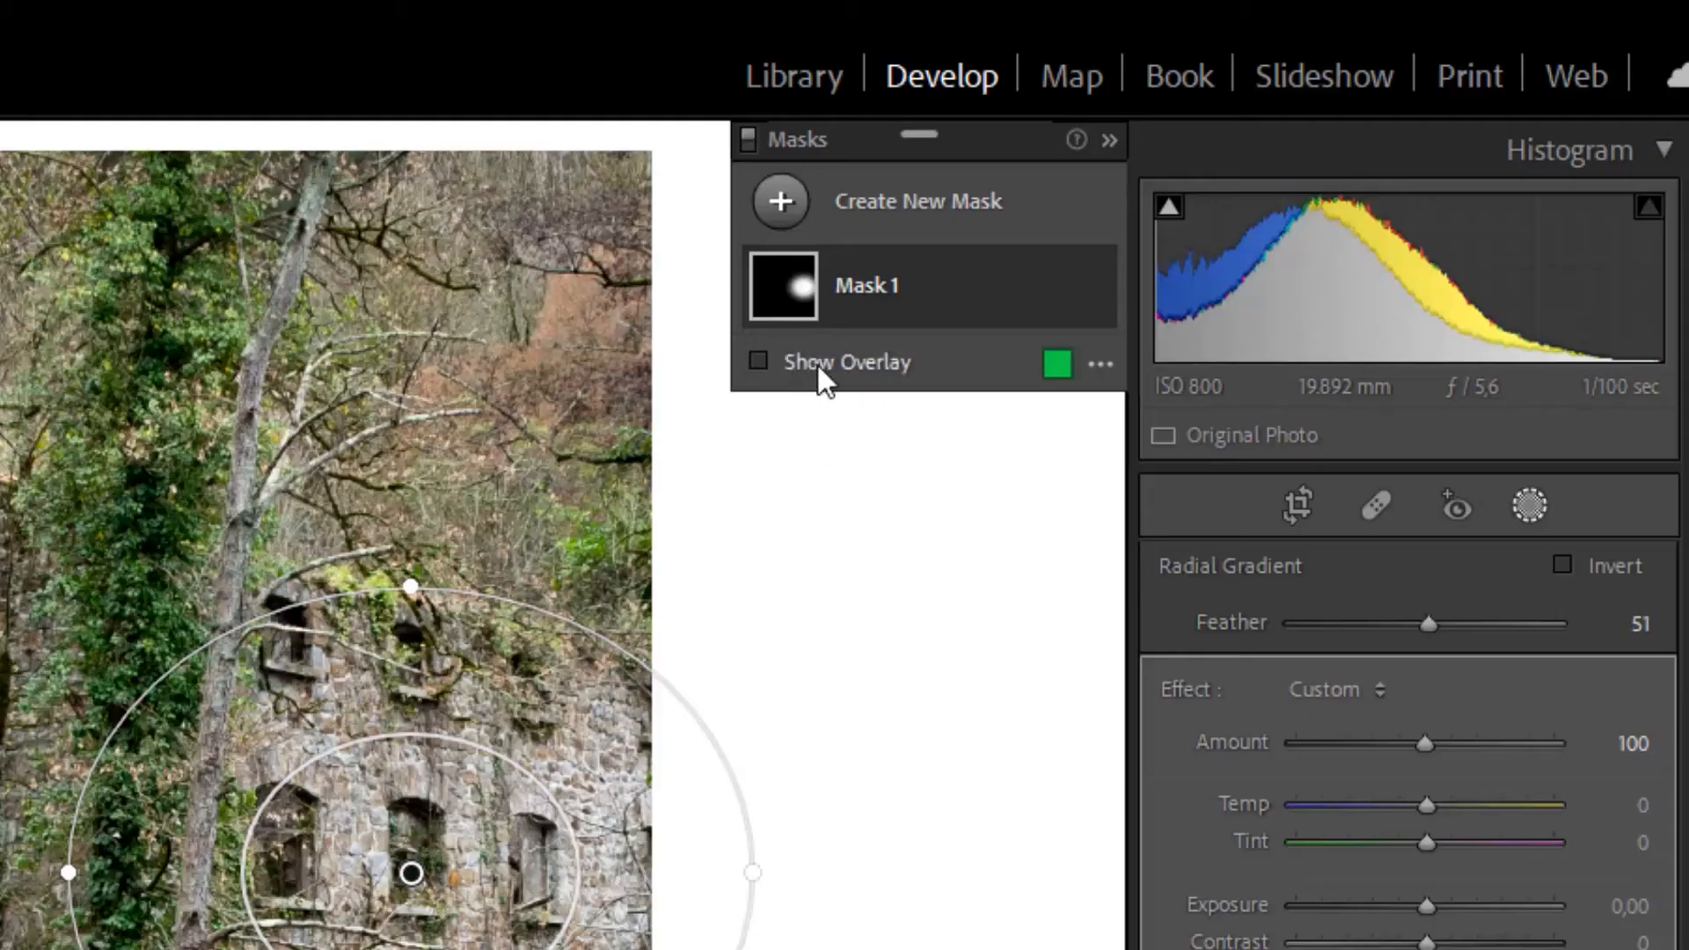
pyautogui.moveTo(809, 308)
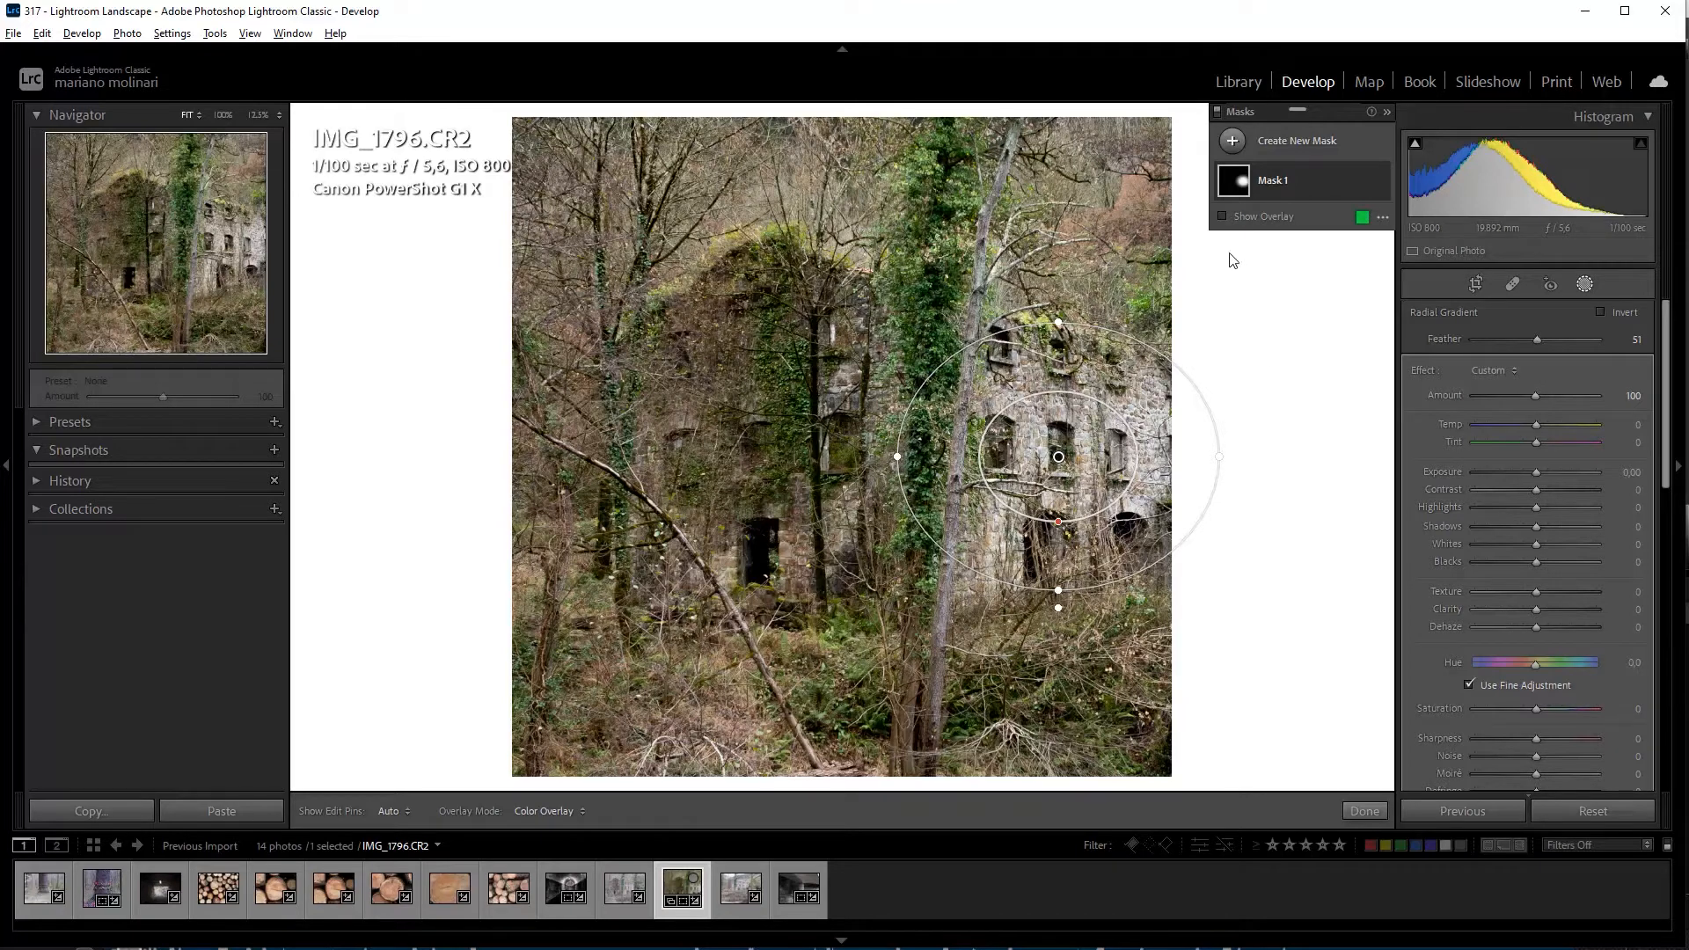
pyautogui.click(1222, 216)
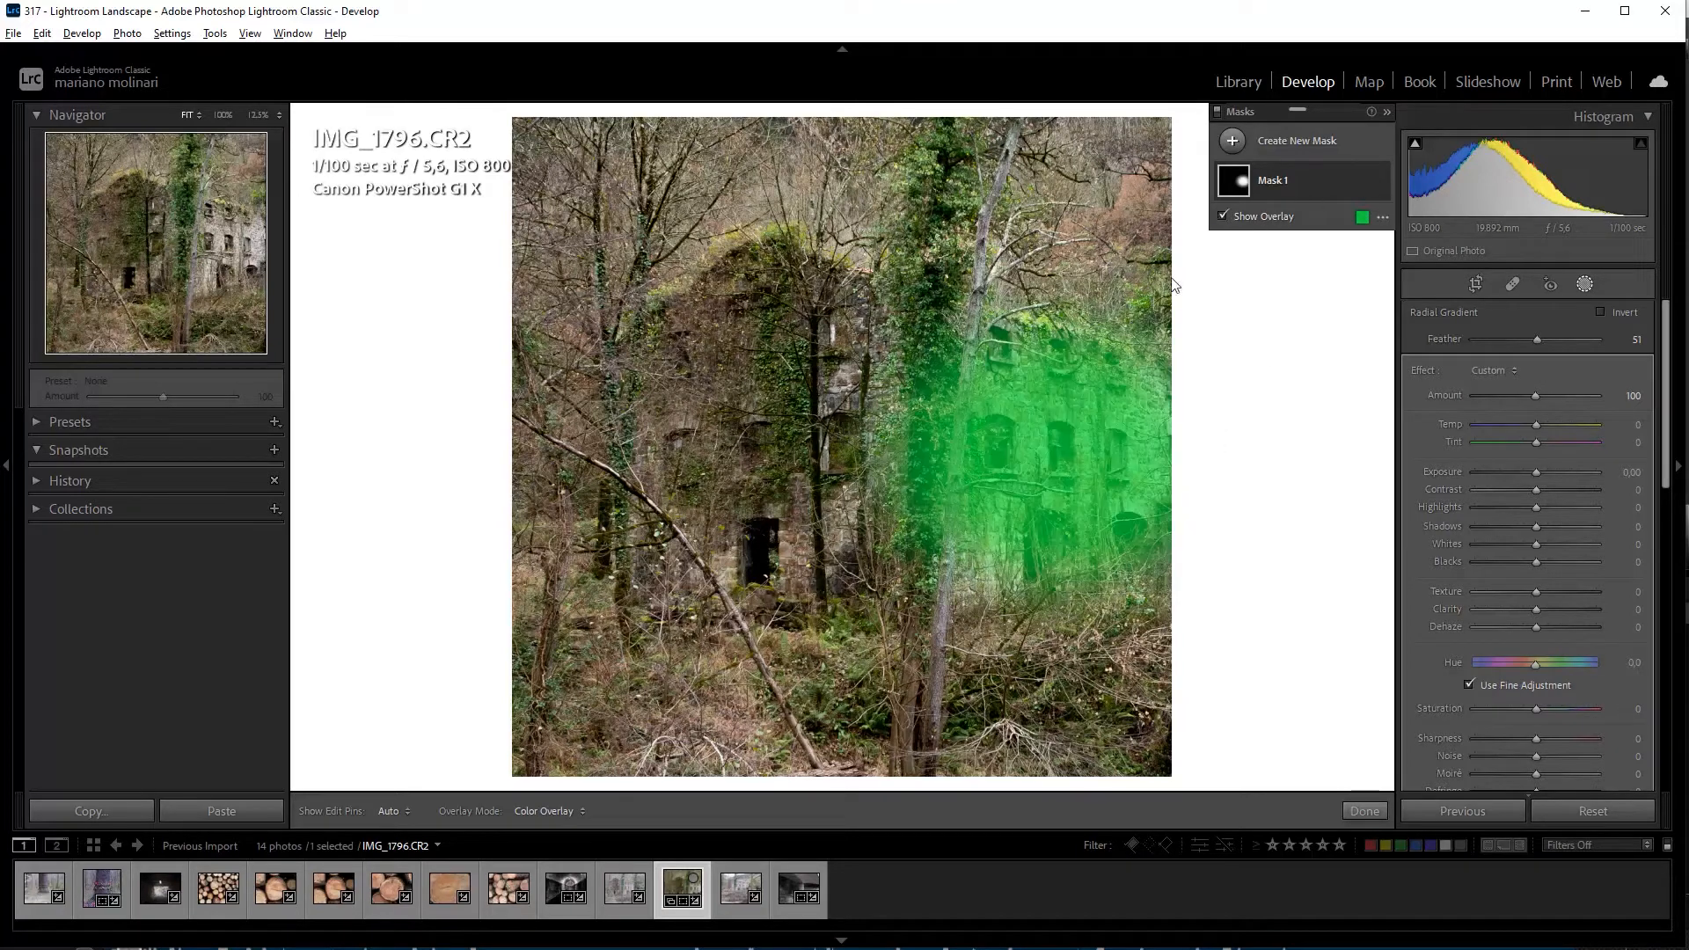
pyautogui.moveTo(1057, 458); pyautogui.dragTo(1078, 451)
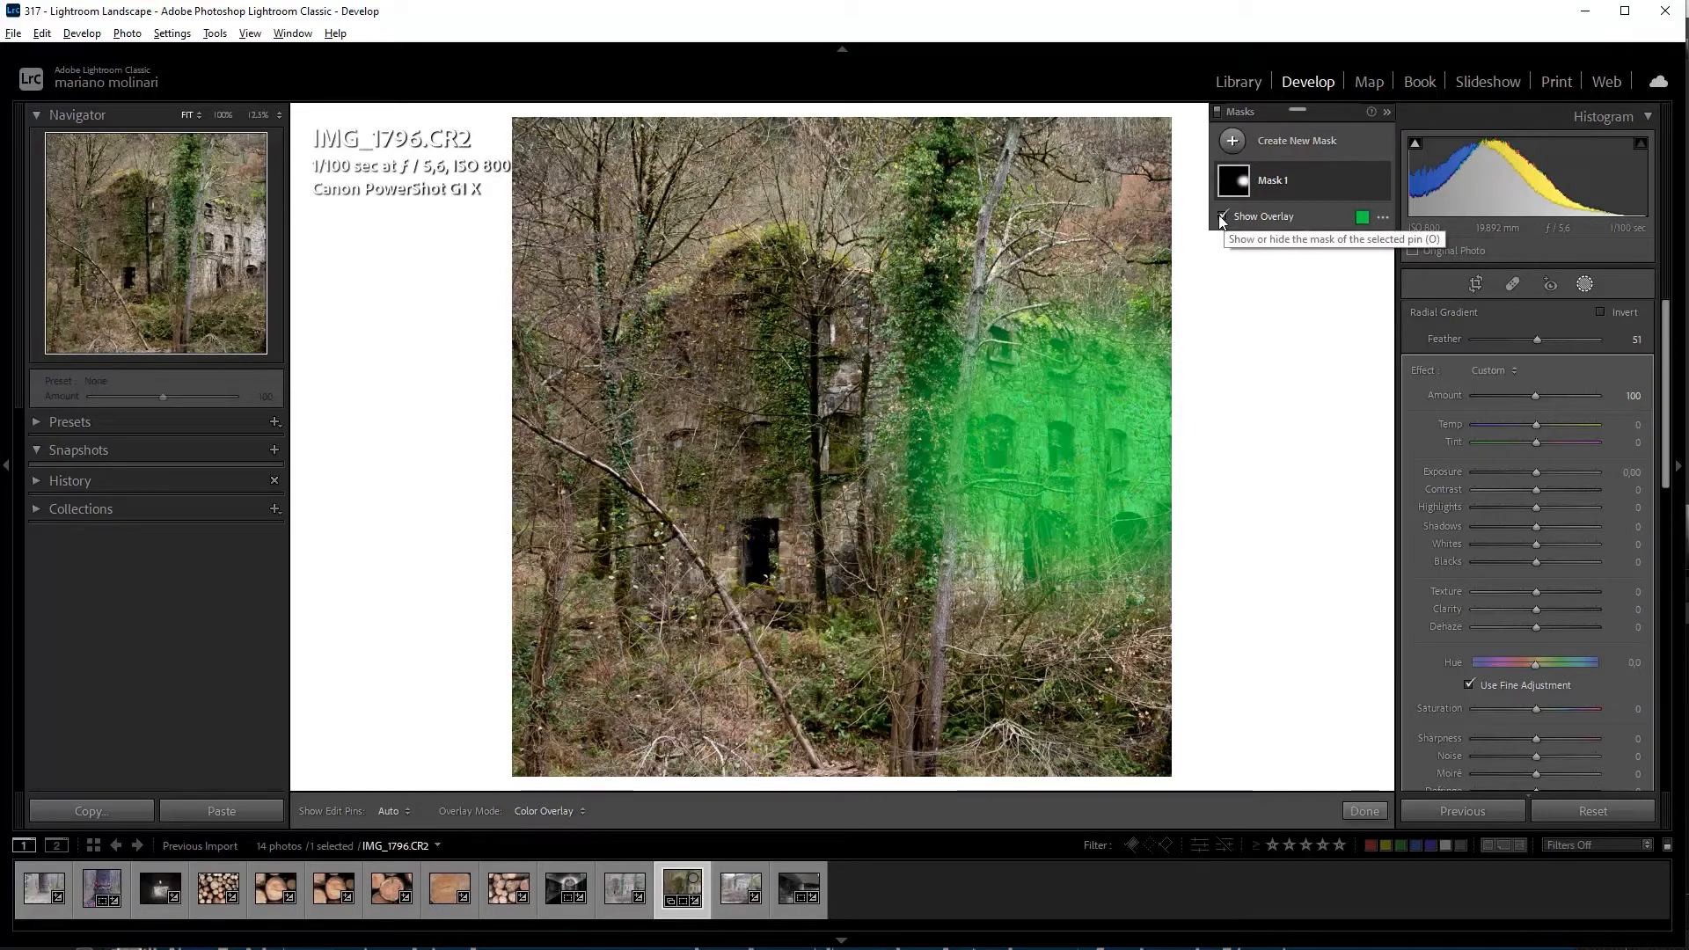
pyautogui.click(1222, 216)
# Darken and warm the masked stone facade with Exposure -0.37, Highlights -45 and Temp 17
pyautogui.moveTo(1536, 473); pyautogui.dragTo(1529, 473)
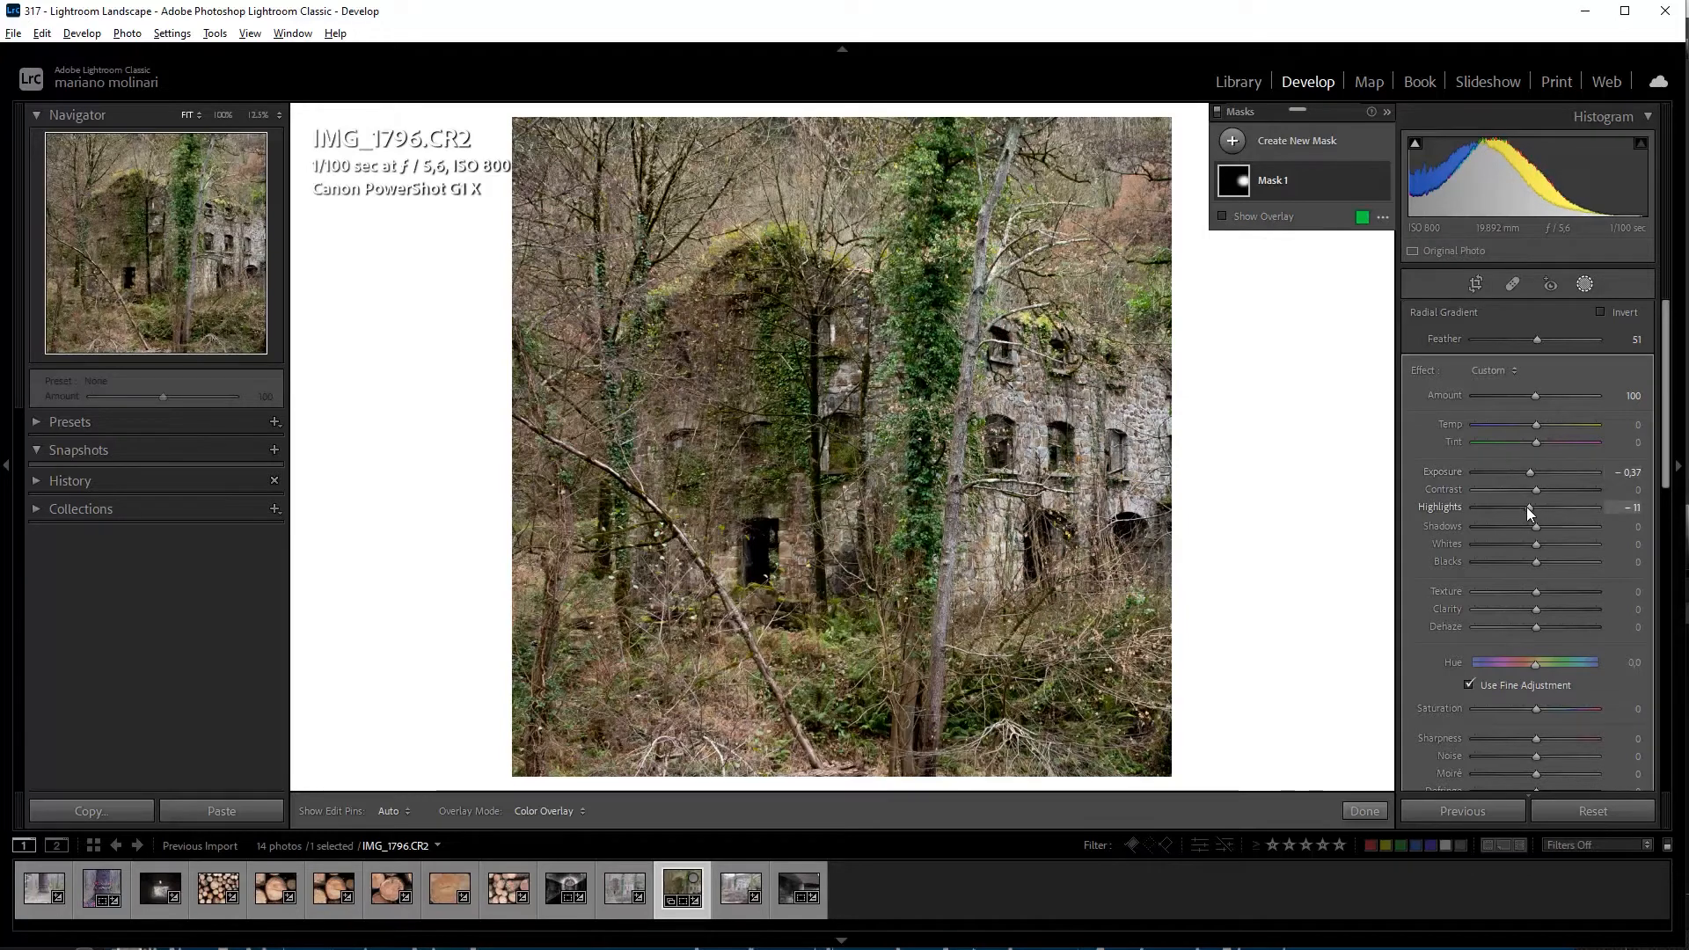
pyautogui.moveTo(1524, 508); pyautogui.dragTo(1507, 510)
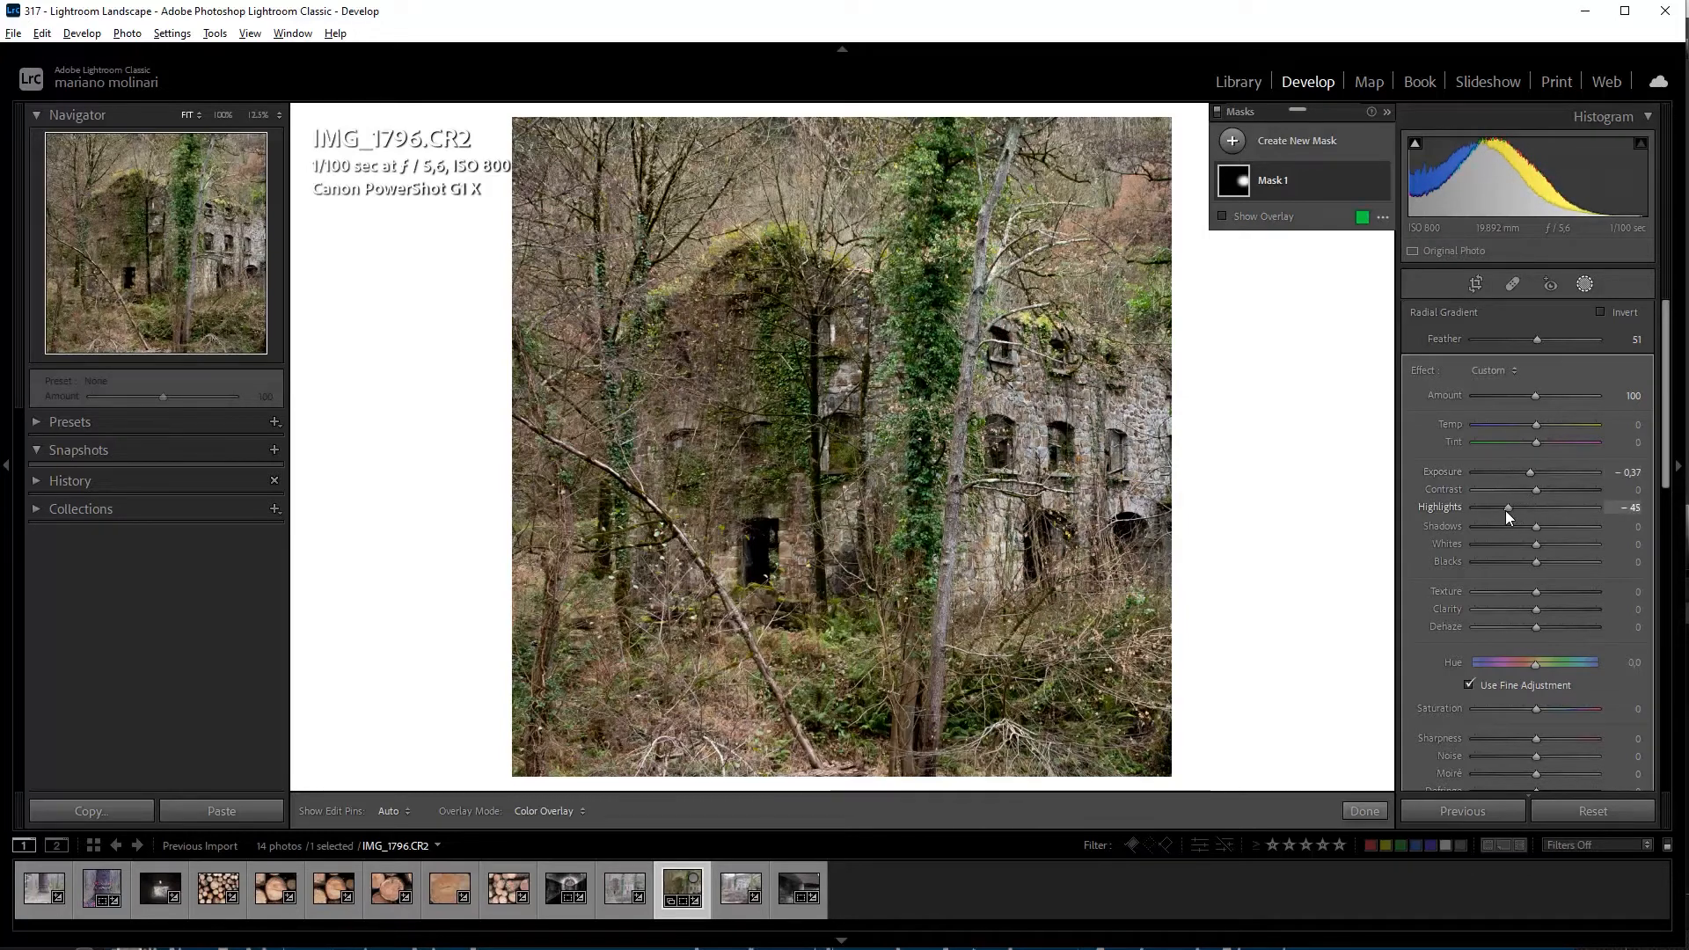
pyautogui.moveTo(1537, 426); pyautogui.dragTo(1534, 428)
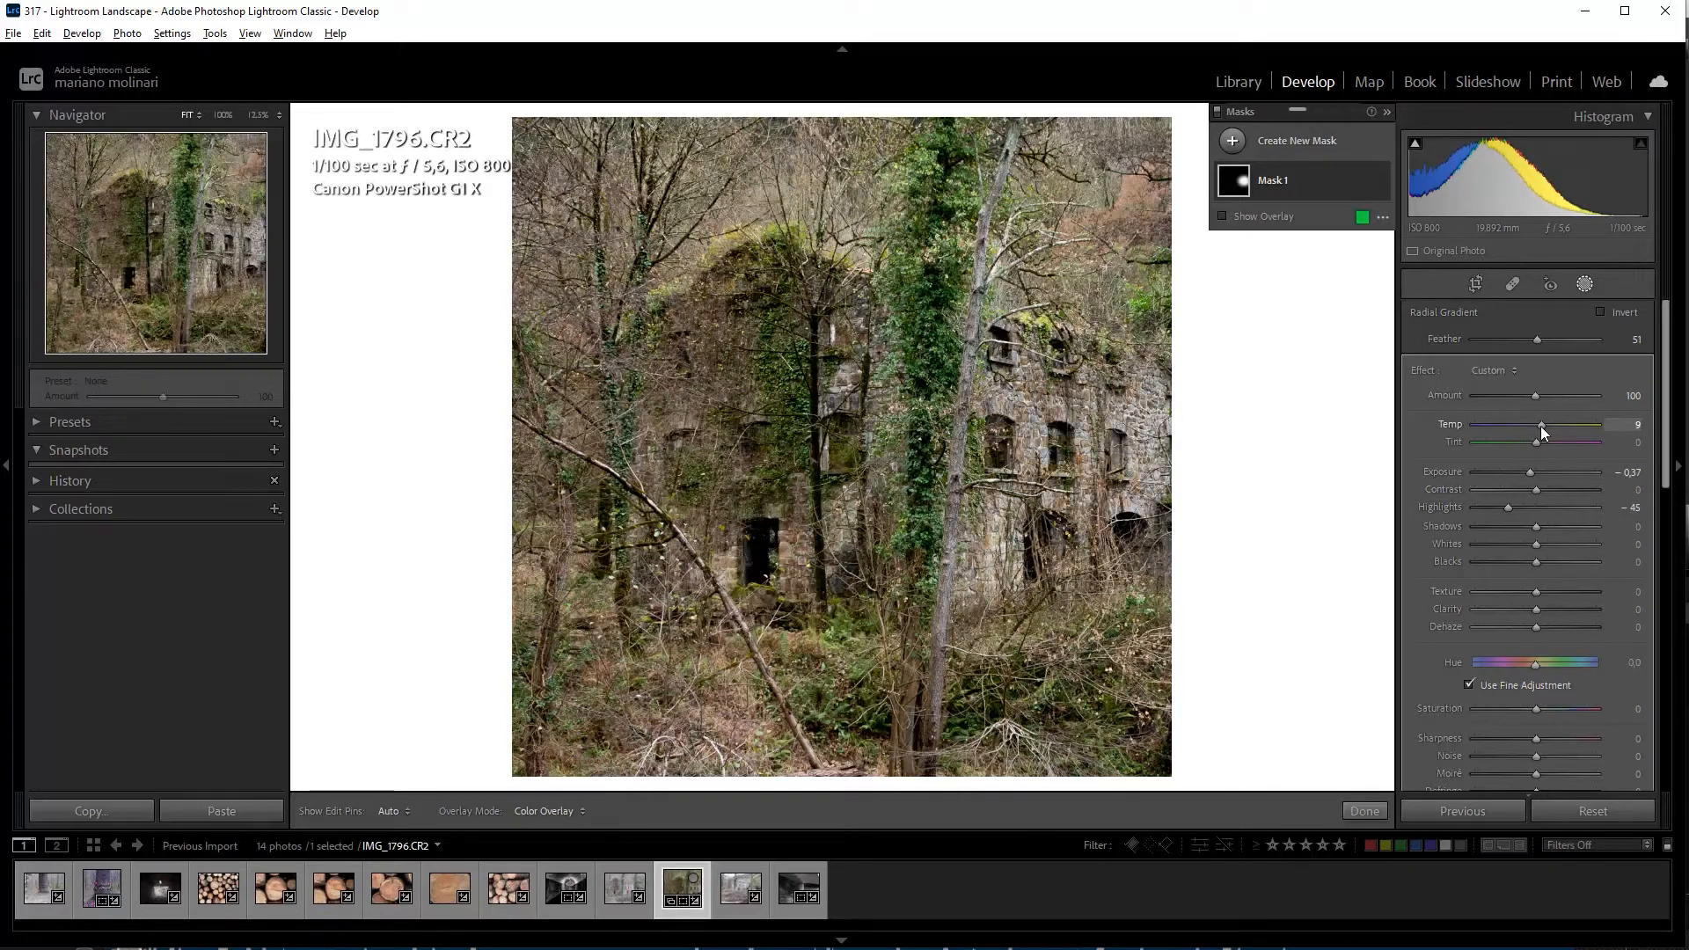
pyautogui.moveTo(1541, 425); pyautogui.dragTo(1544, 426)
# Create a second radial gradient mask over the ivy-covered part of the building with Feather 43
pyautogui.click(1328, 142)
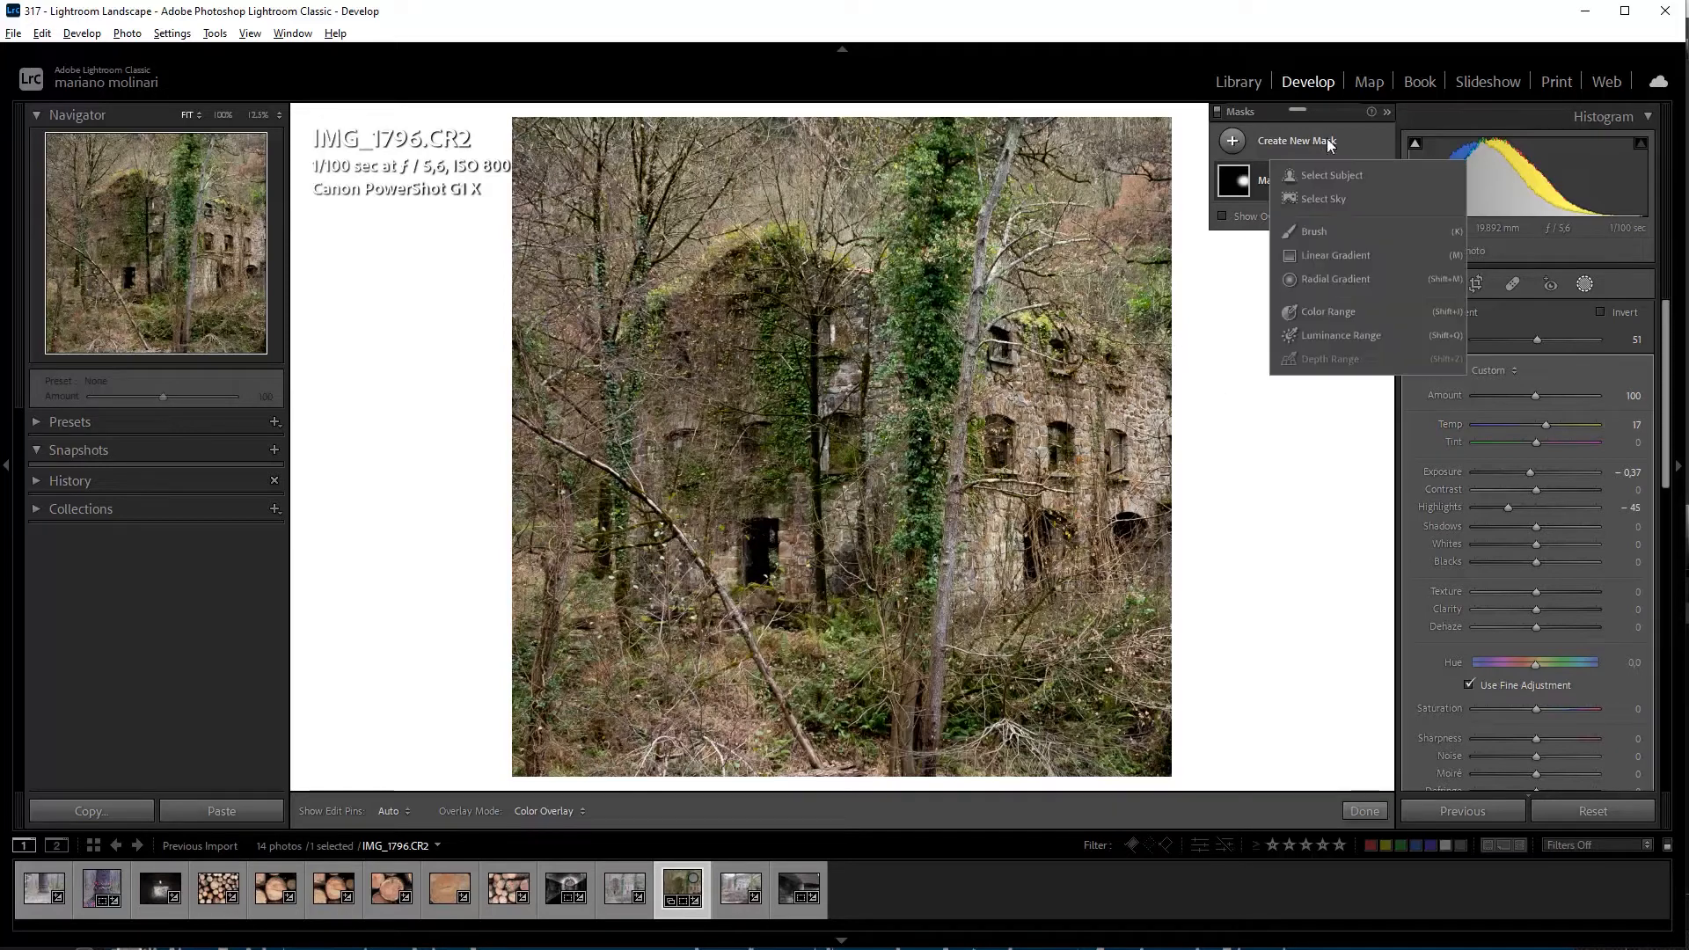
pyautogui.click(1330, 279)
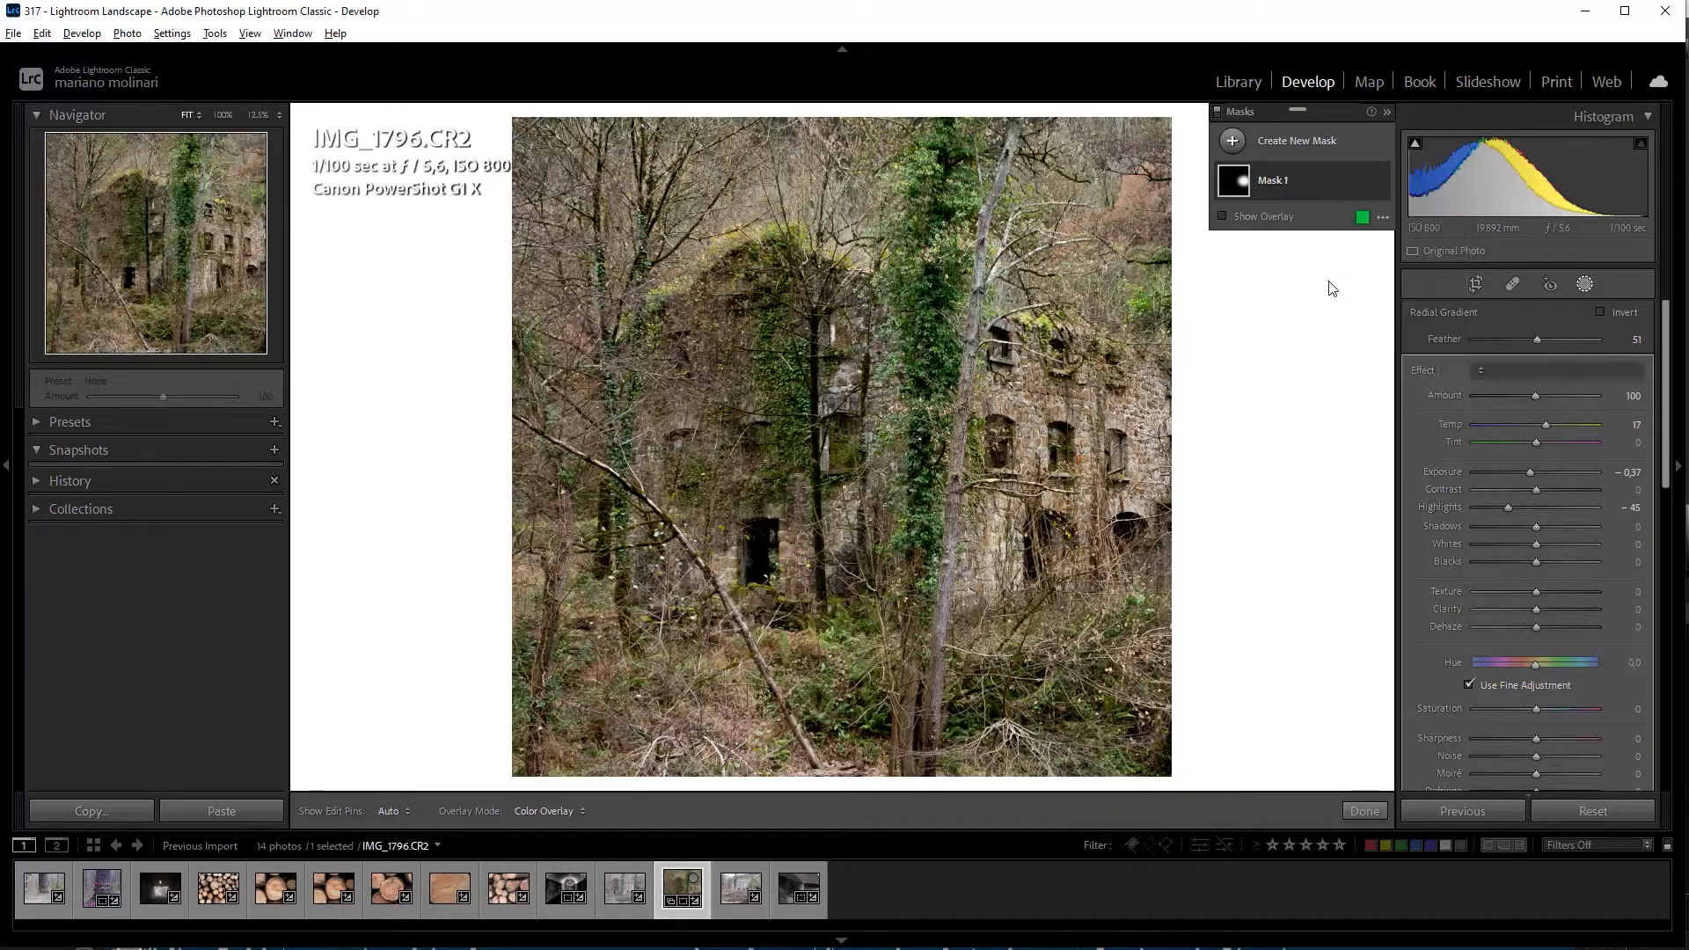
pyautogui.moveTo(689, 318); pyautogui.dragTo(774, 442)
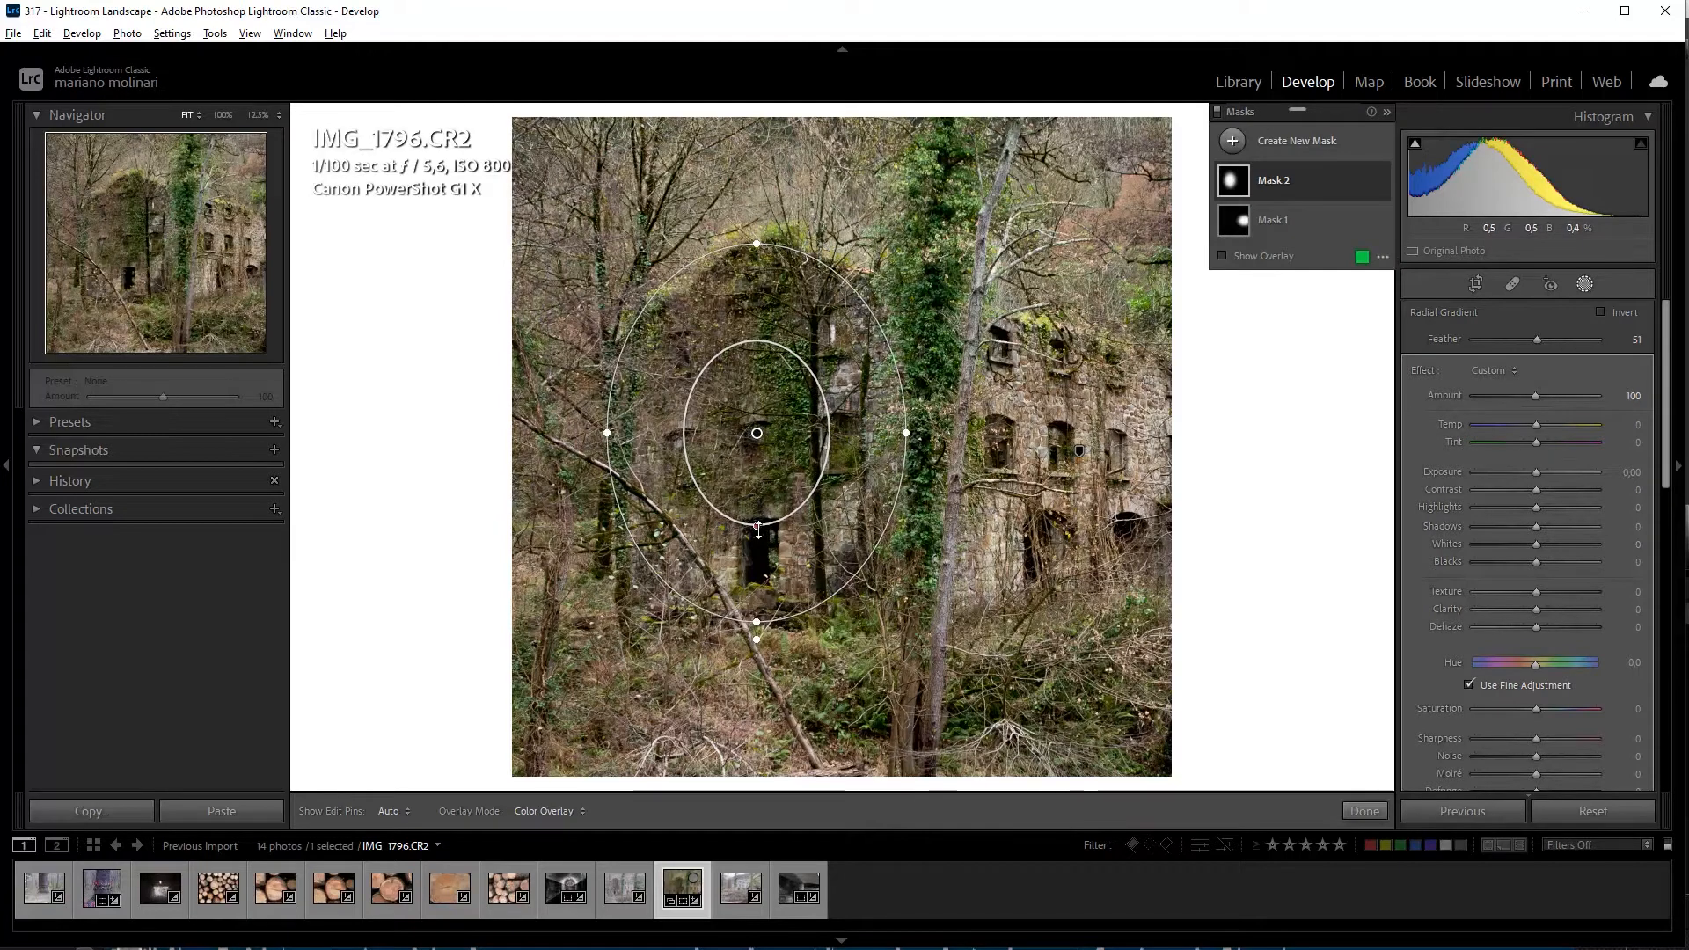
pyautogui.moveTo(757, 523)
pyautogui.mouseDown()
pyautogui.moveTo(731, 505)
pyautogui.moveTo(757, 540)
pyautogui.mouseUp()
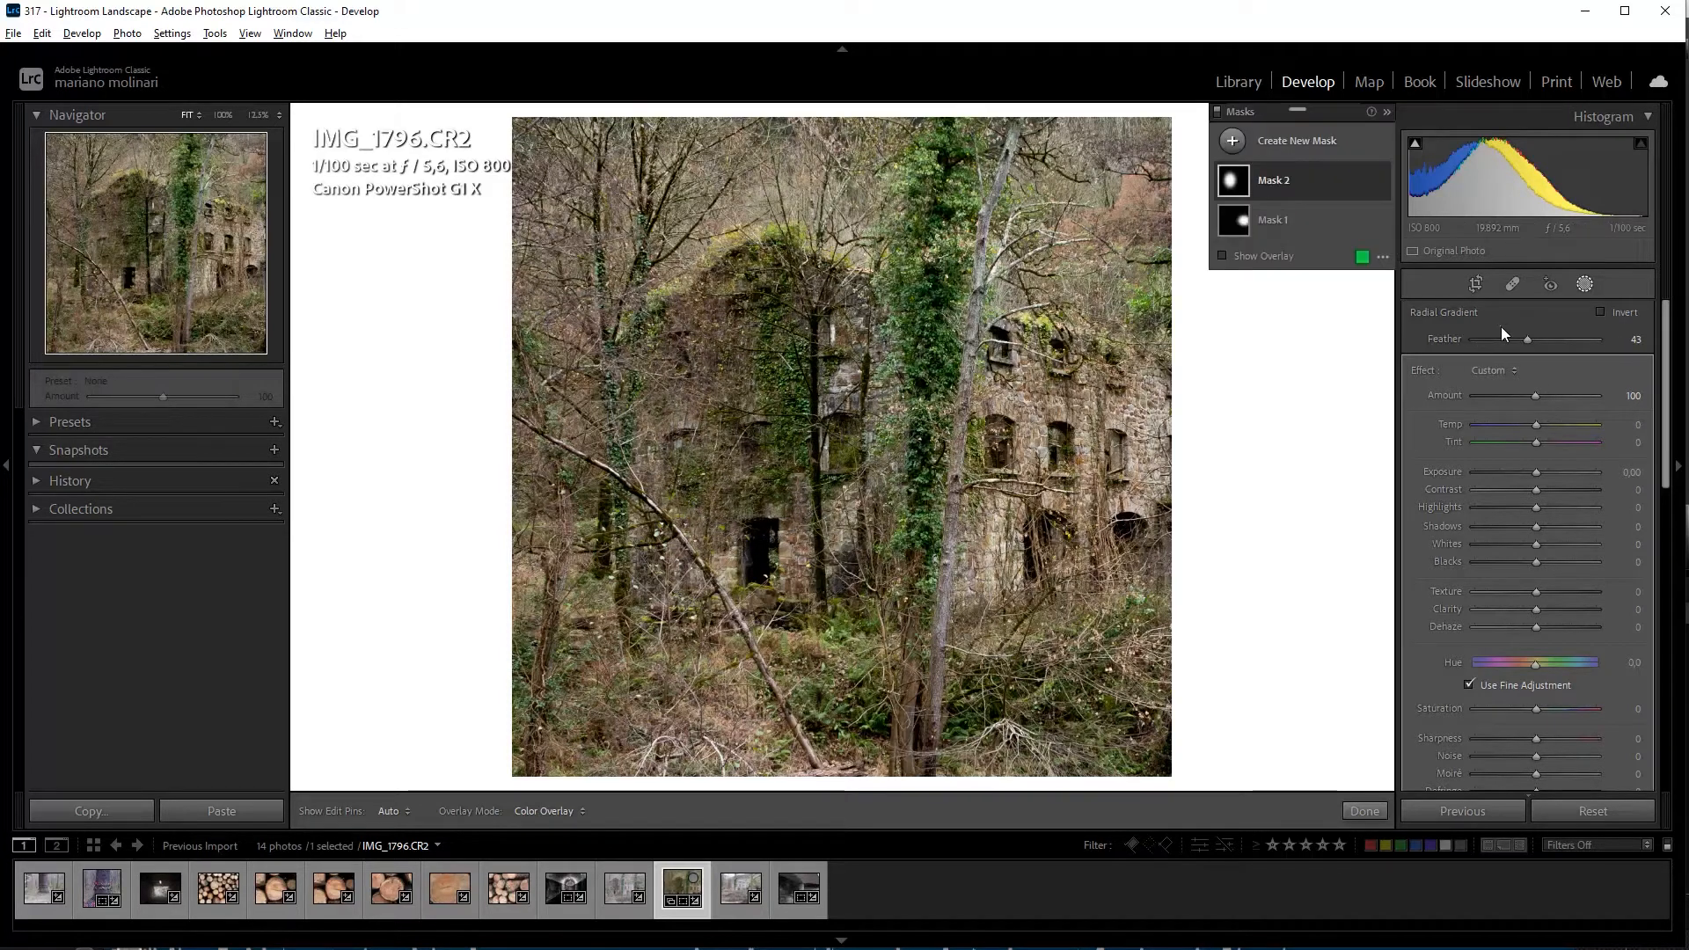
# Brighten and sharpen the masked ivy-covered area with Exposure 0.78, Highlights 100, Texture 48 and Sharpness 18
pyautogui.moveTo(1549, 473); pyautogui.dragTo(1545, 474)
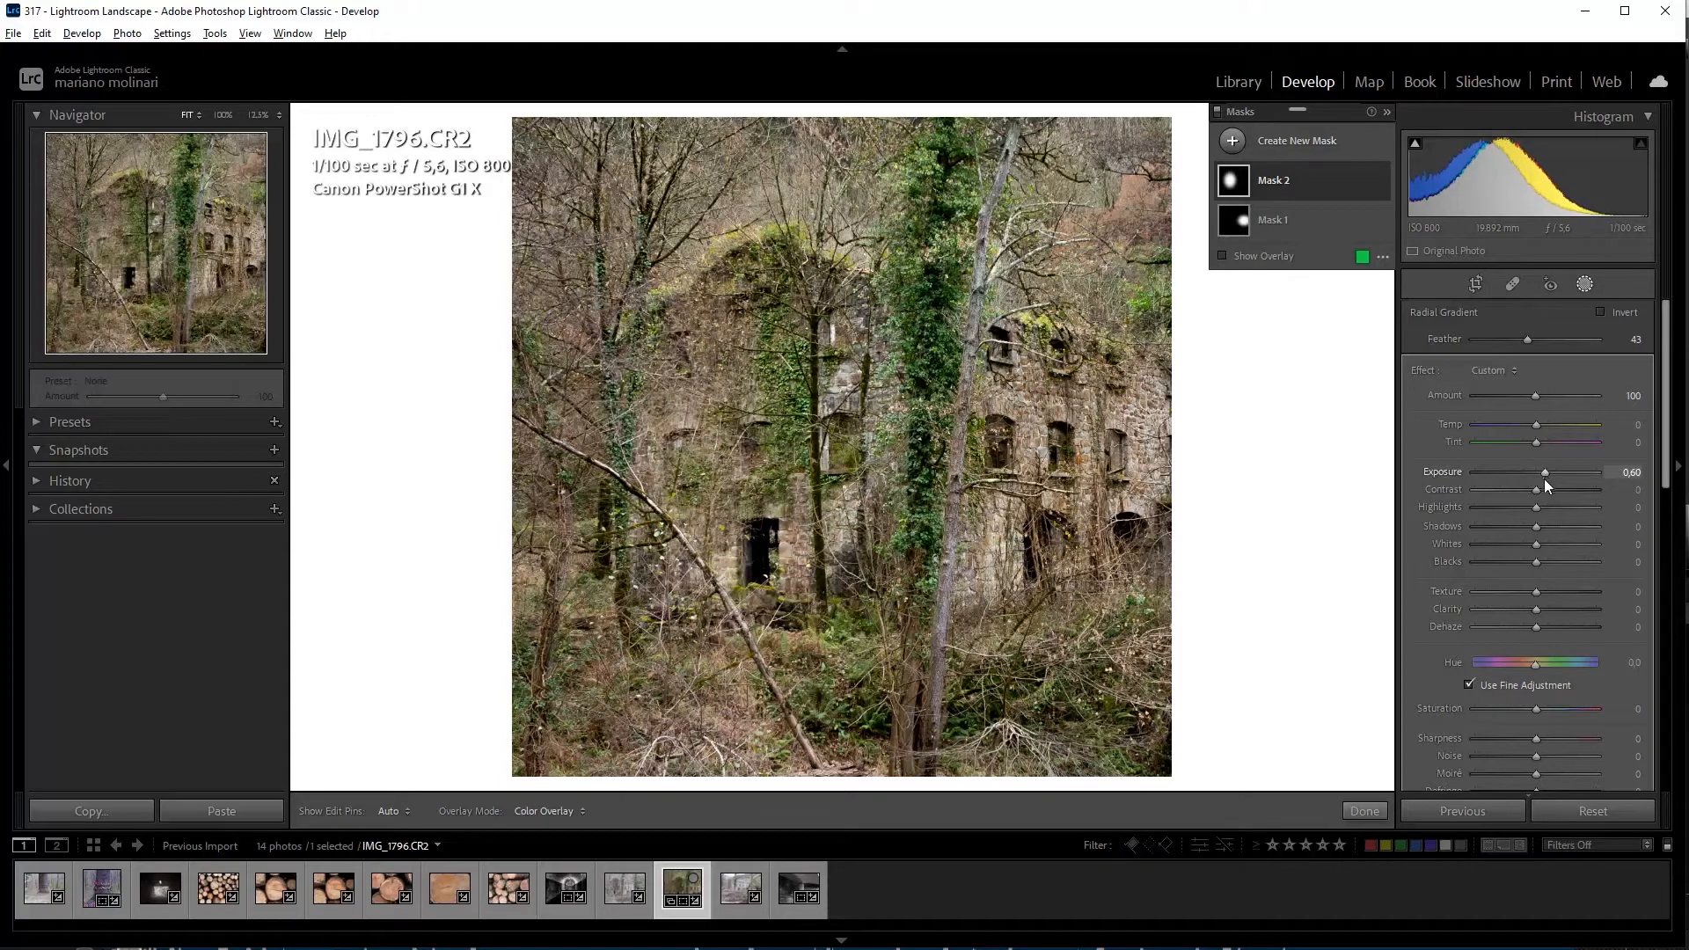
pyautogui.moveTo(1555, 508); pyautogui.dragTo(1566, 507)
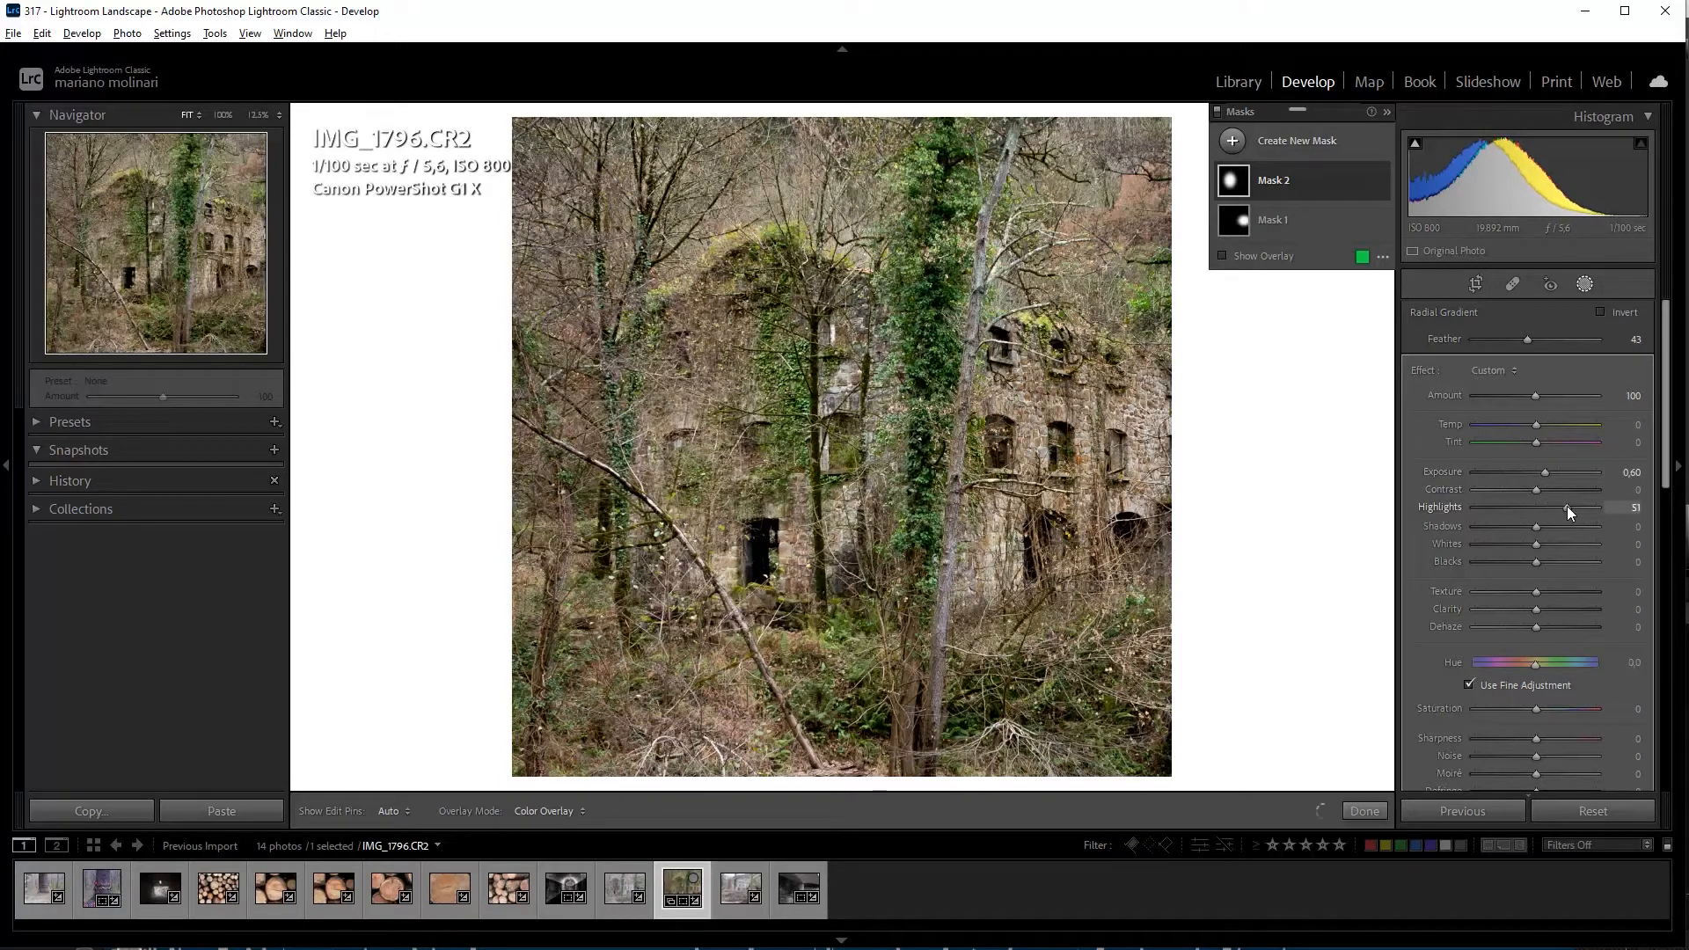
pyautogui.moveTo(1549, 594); pyautogui.dragTo(1567, 624)
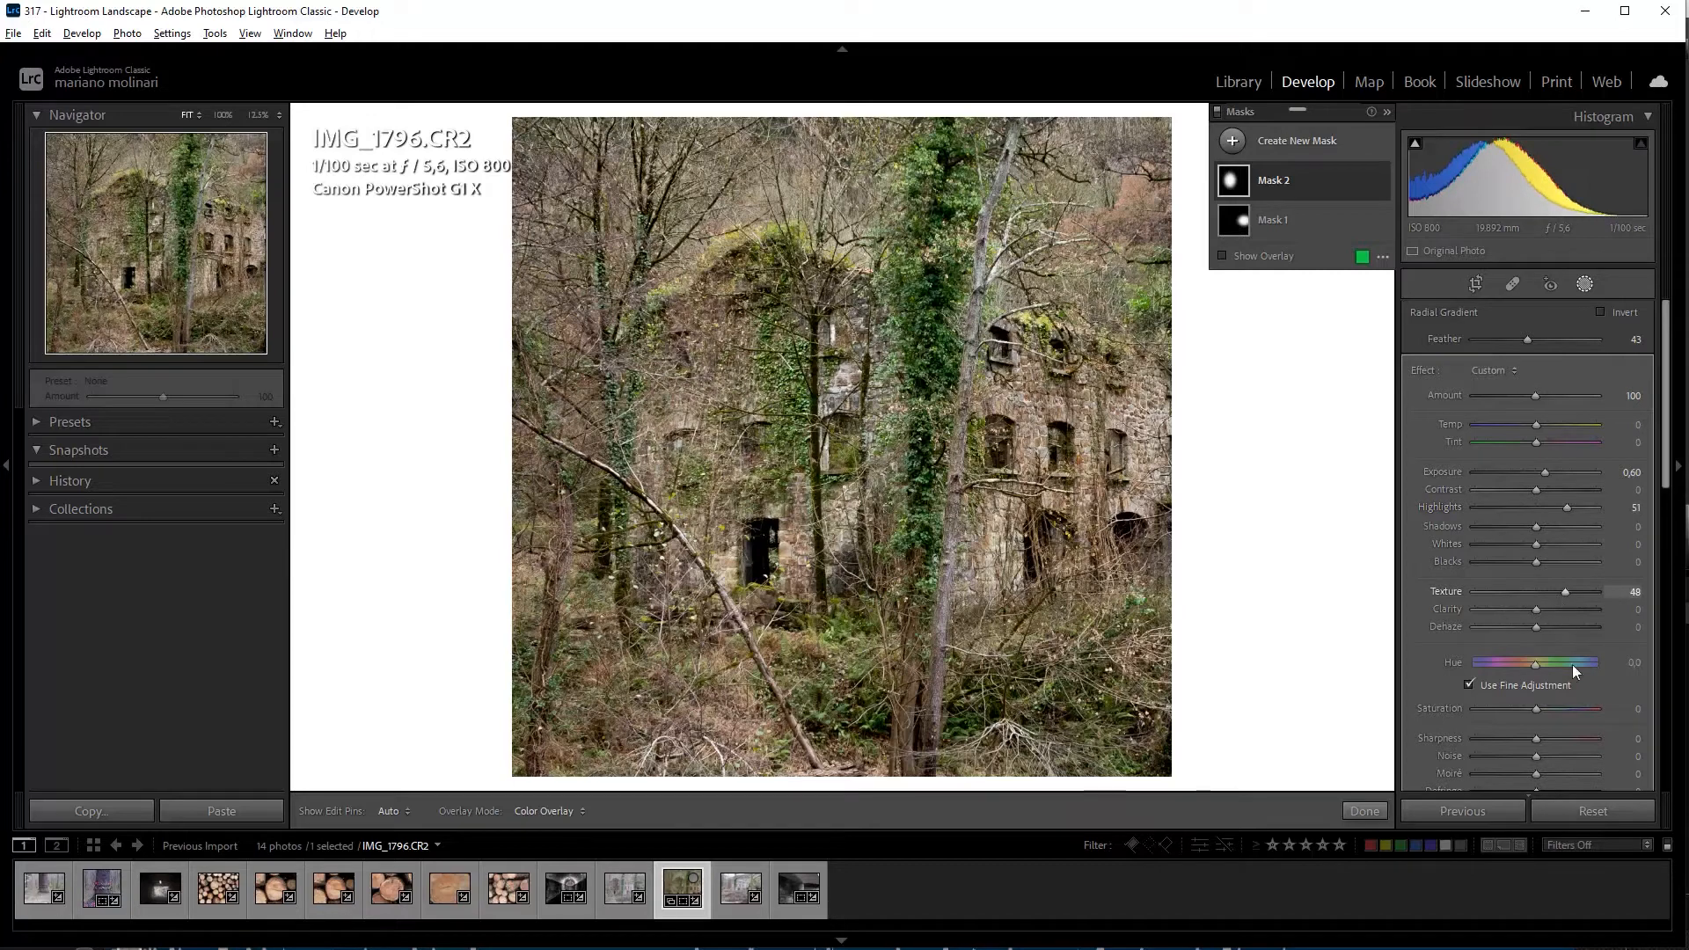
pyautogui.moveTo(1539, 744); pyautogui.dragTo(1539, 740)
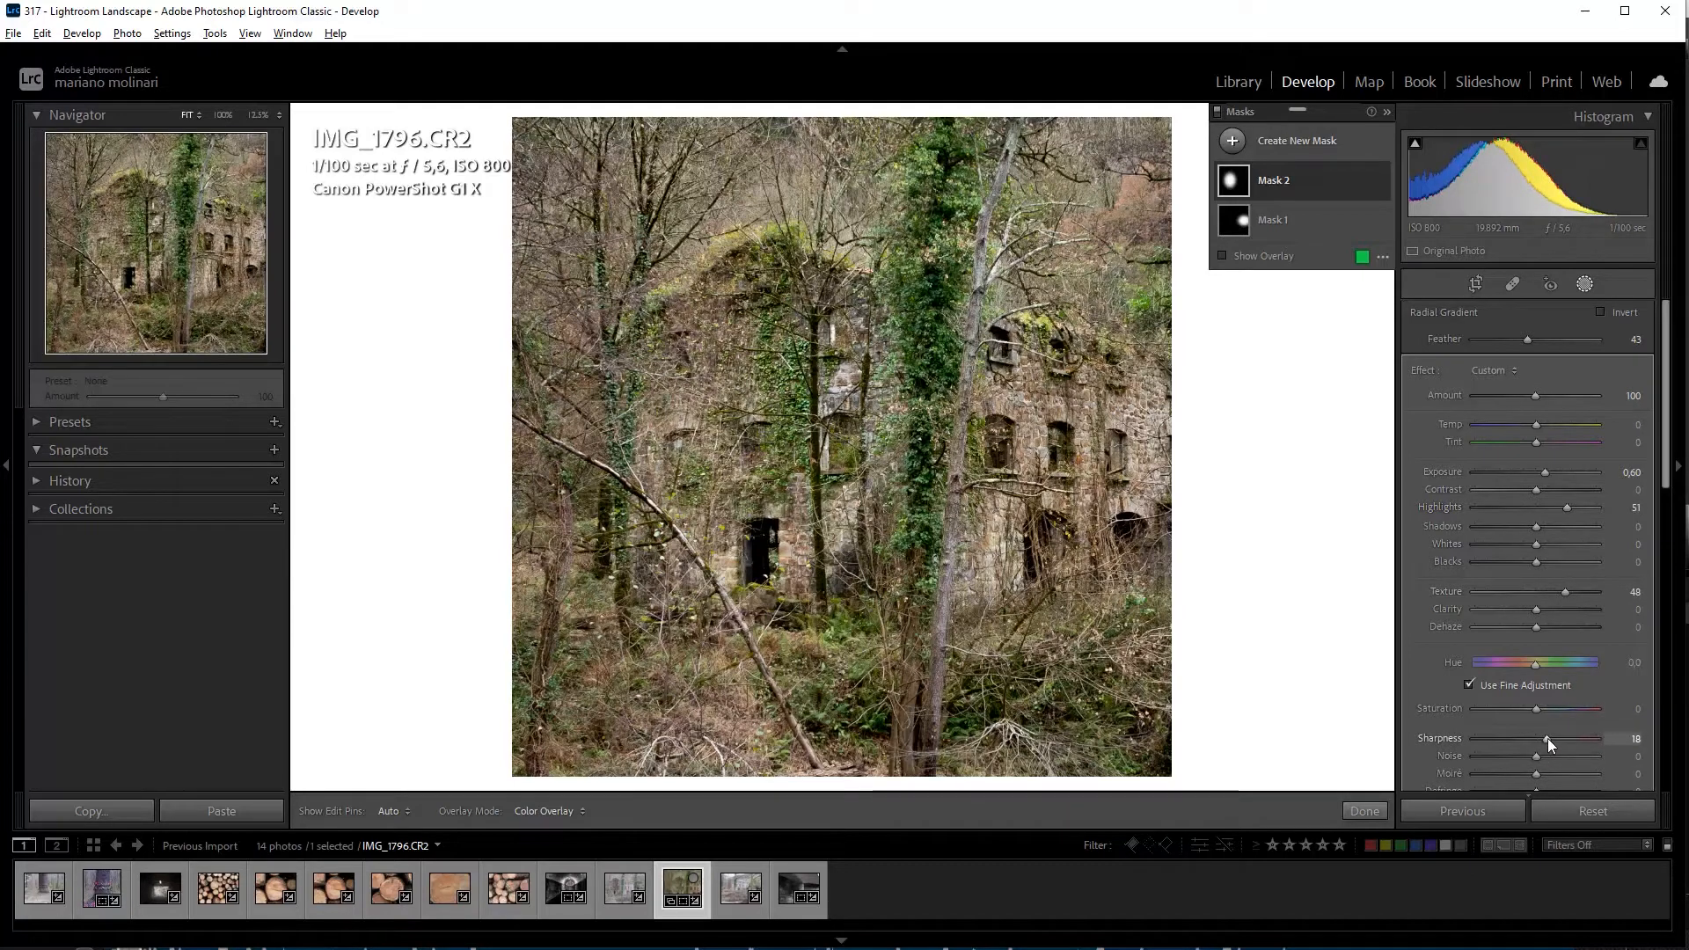
pyautogui.moveTo(1567, 508); pyautogui.dragTo(1591, 517)
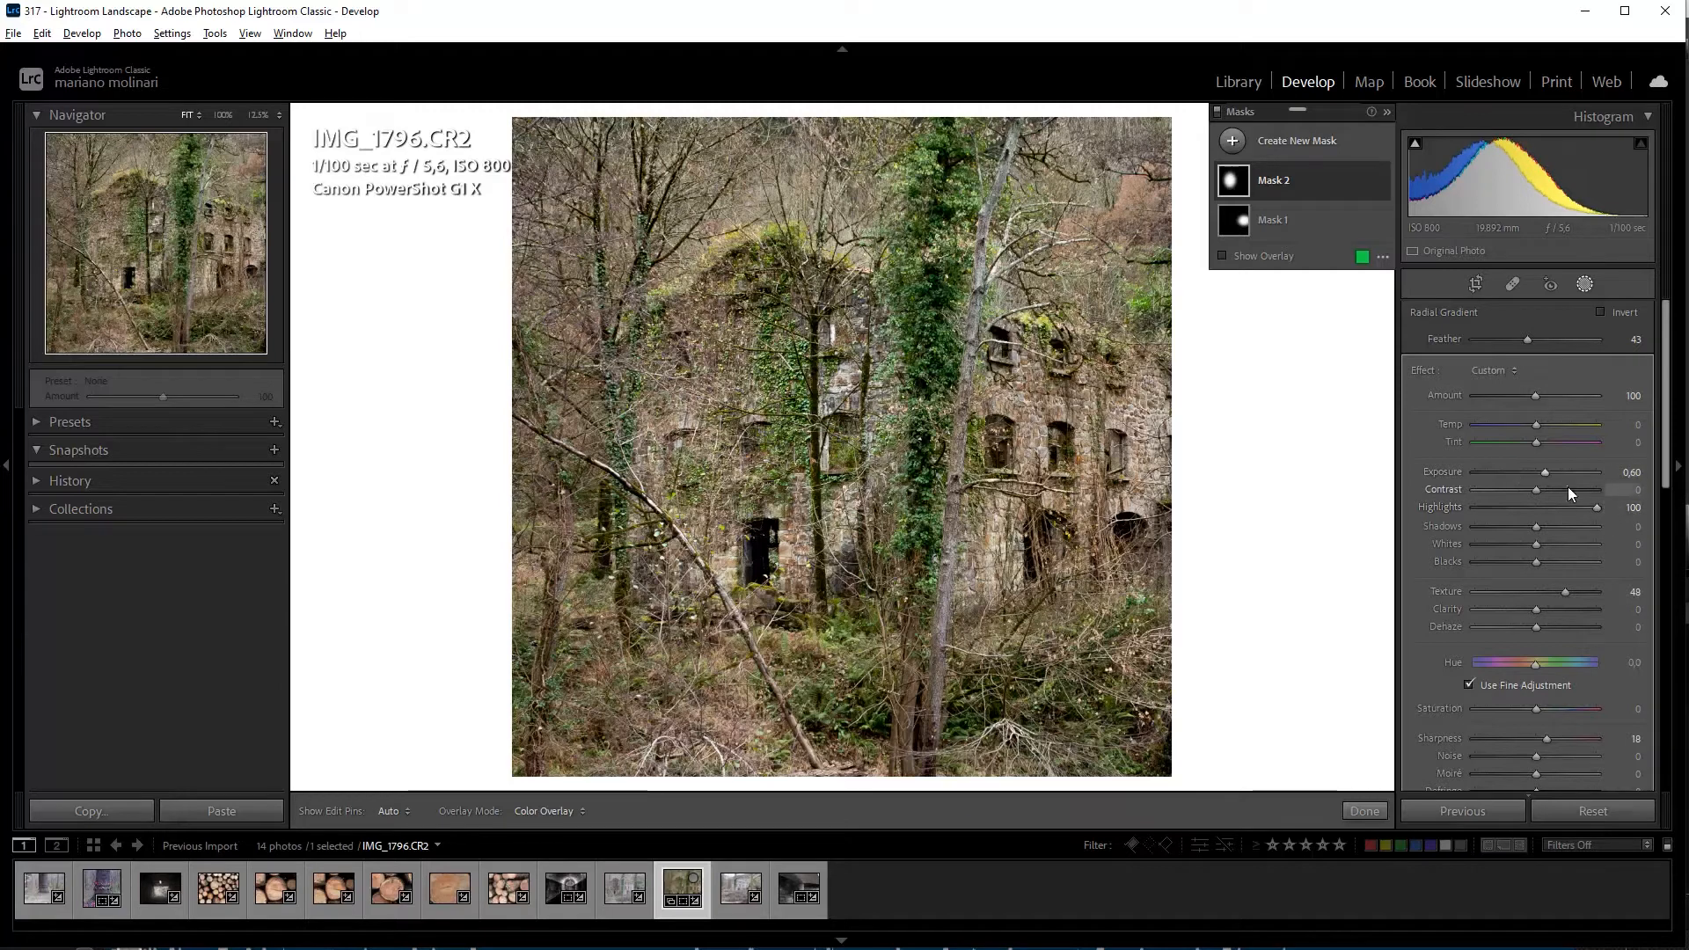
pyautogui.moveTo(1545, 470); pyautogui.dragTo(1548, 472)
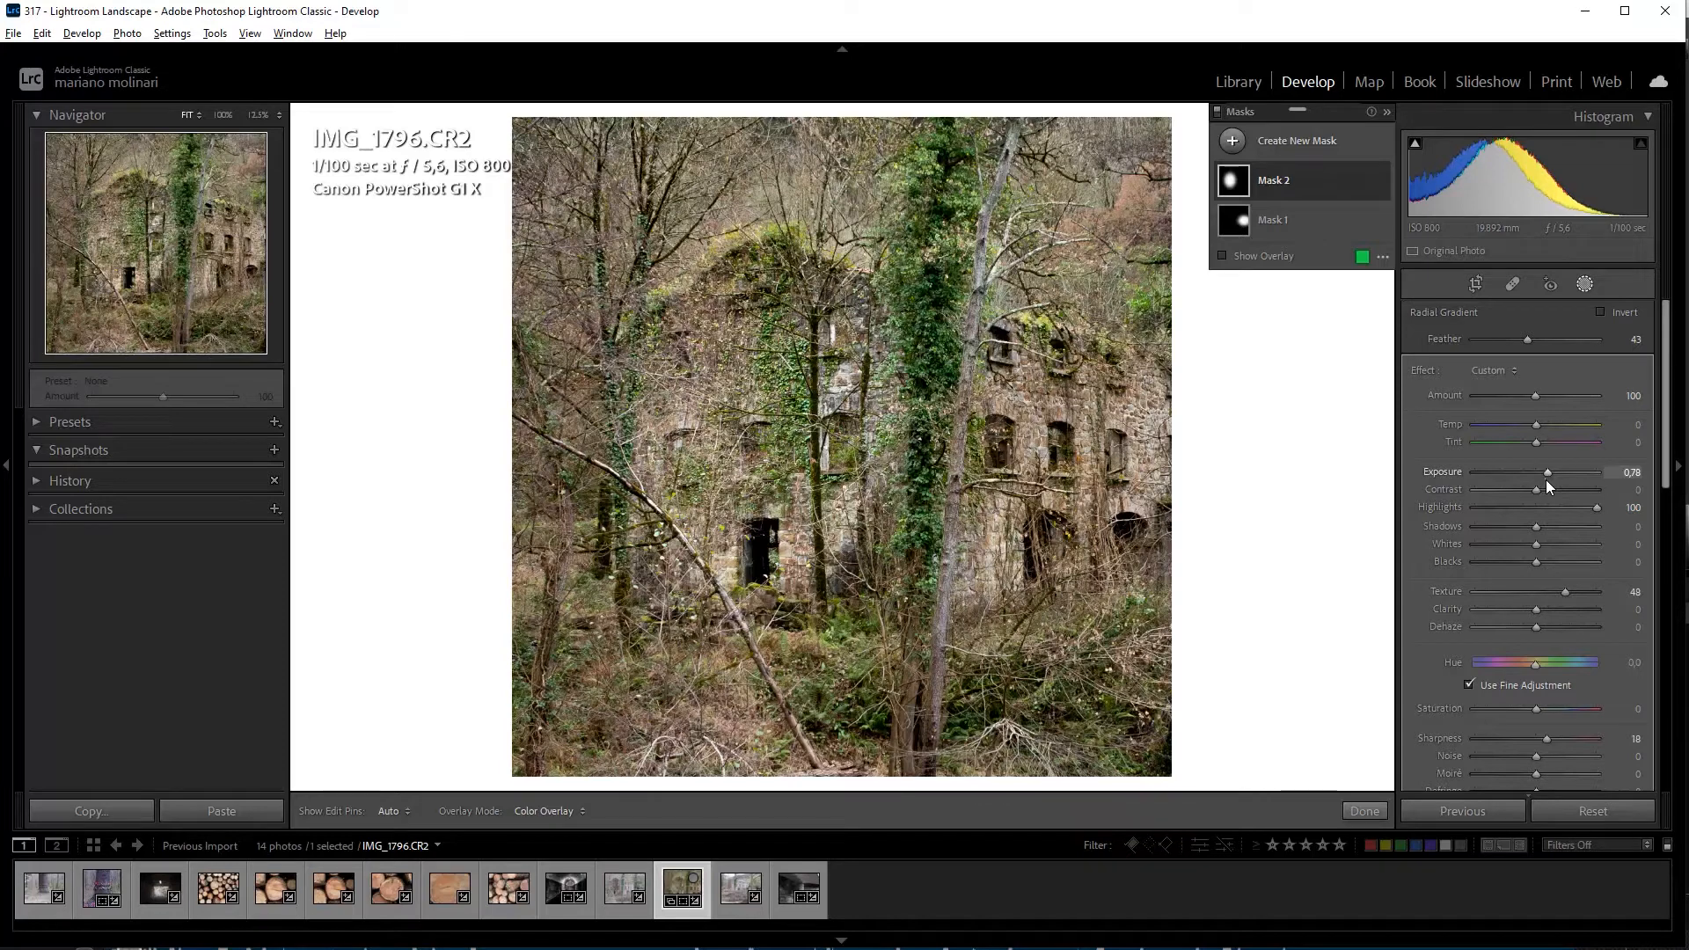
# Add a linear gradient mask over the undergrowth in the foreground, fading out at the building's base, and check its overlay
pyautogui.click(1320, 149)
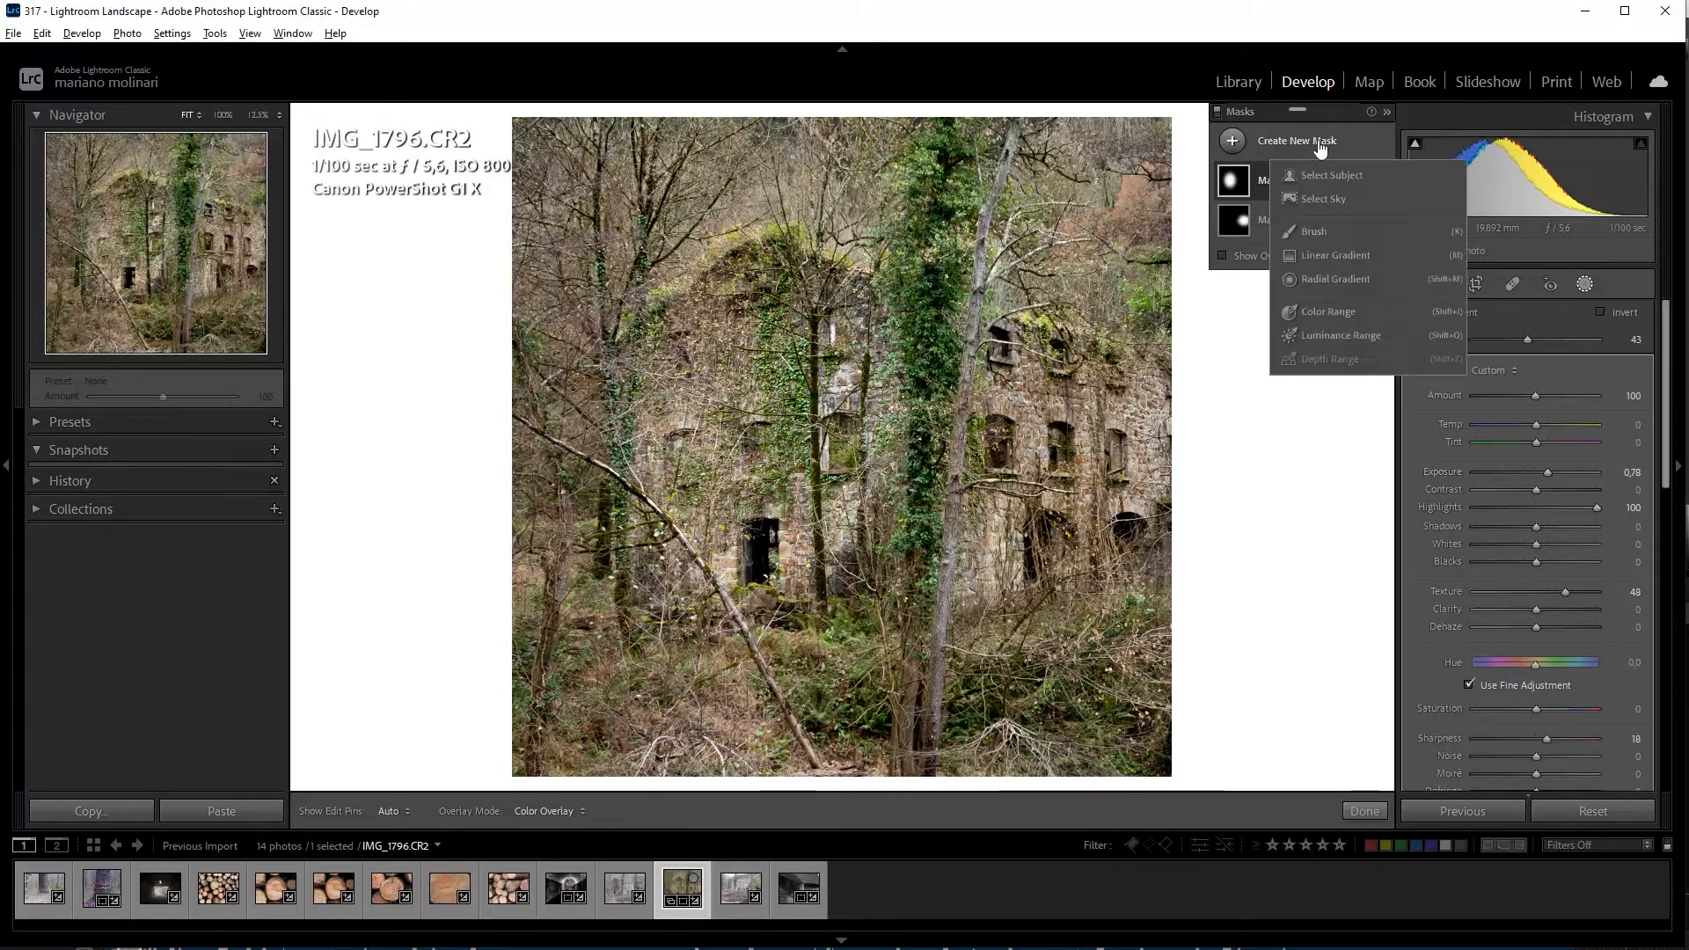
pyautogui.click(1327, 254)
pyautogui.moveTo(1000, 674); pyautogui.dragTo(984, 549)
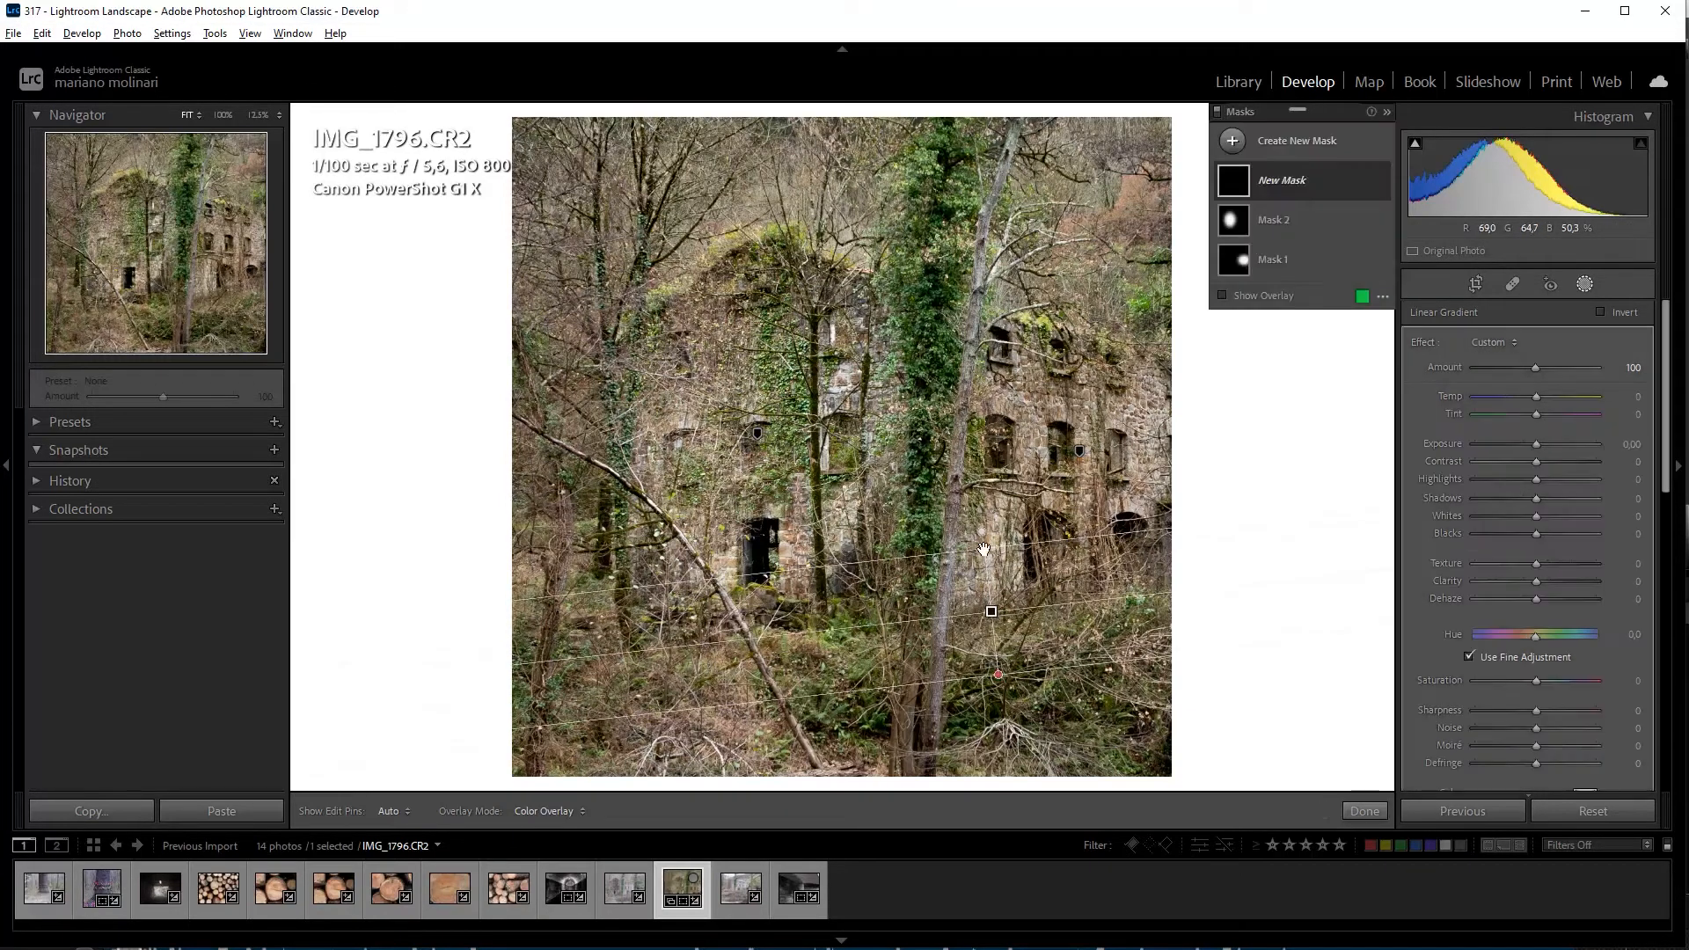
pyautogui.click(1221, 297)
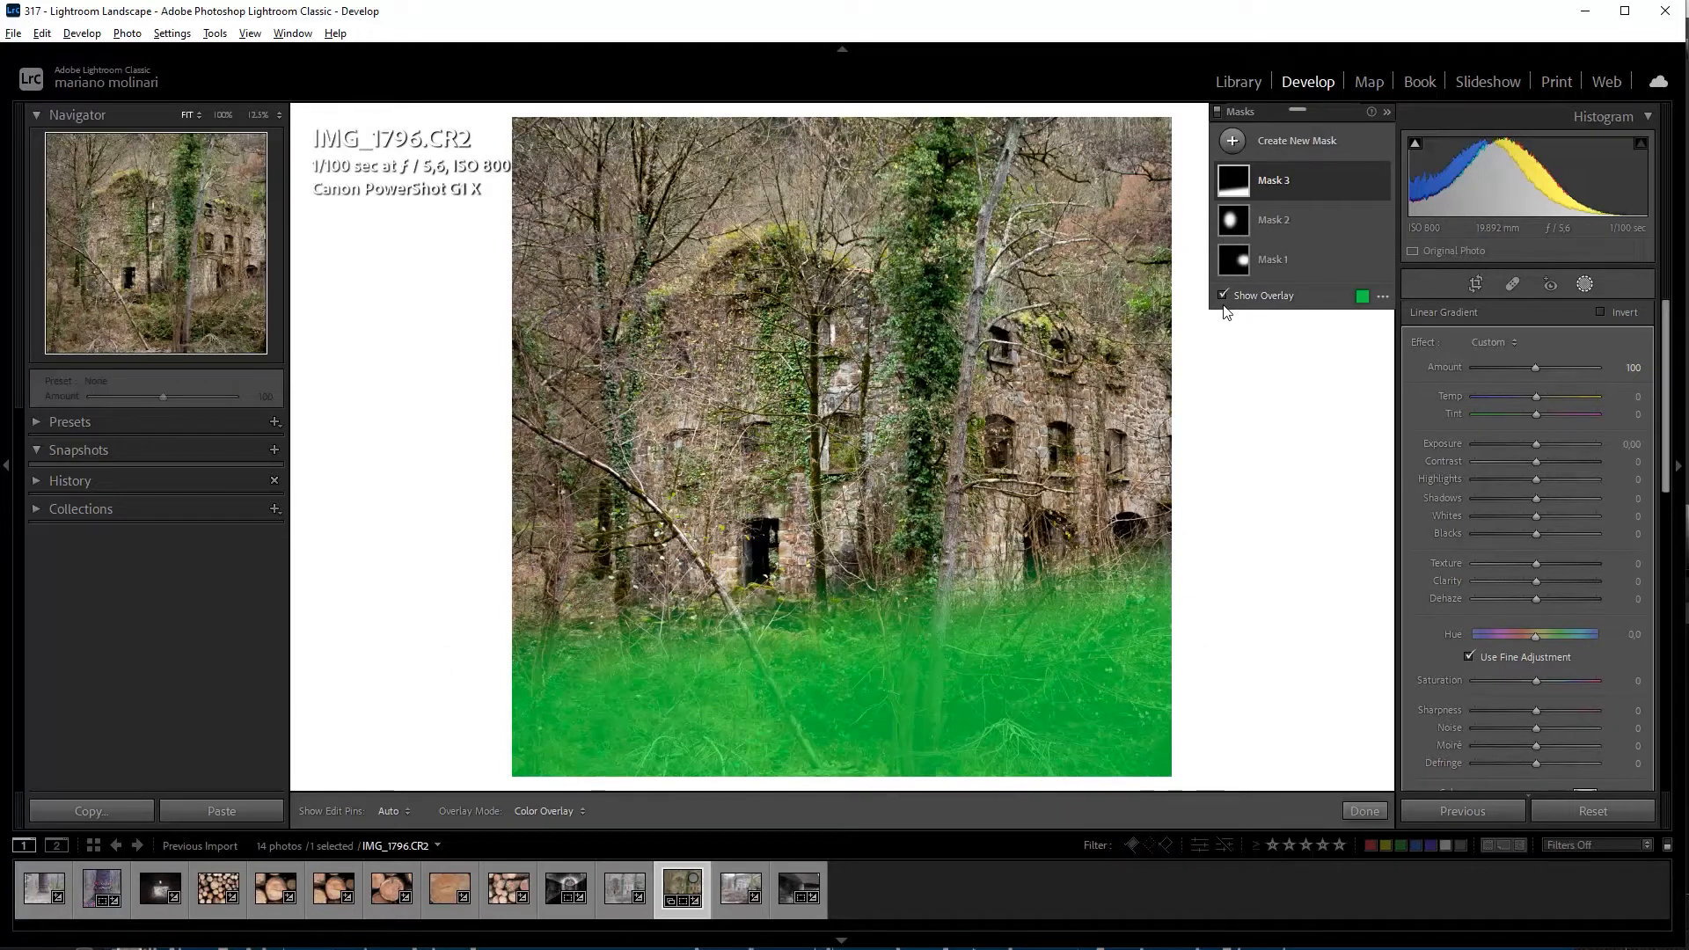
pyautogui.click(1222, 296)
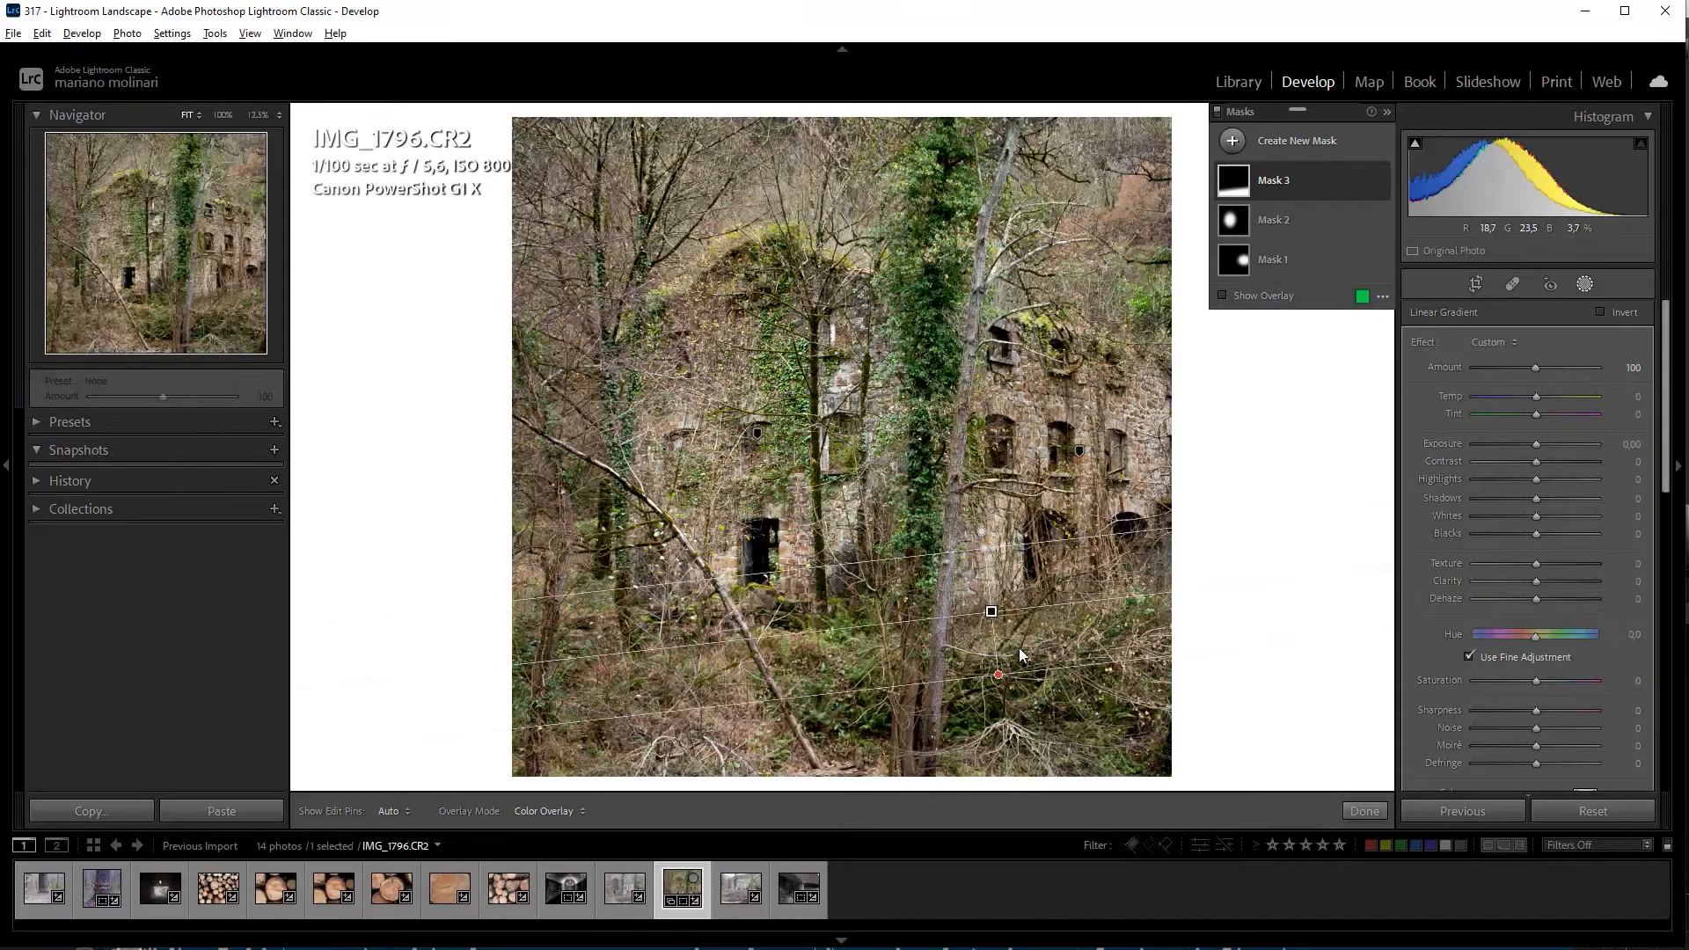
# Soften the masked foreground with Sharpness -74, then widen the gradient's transition and shift it lower in the photo
pyautogui.moveTo(1532, 715); pyautogui.dragTo(1534, 716)
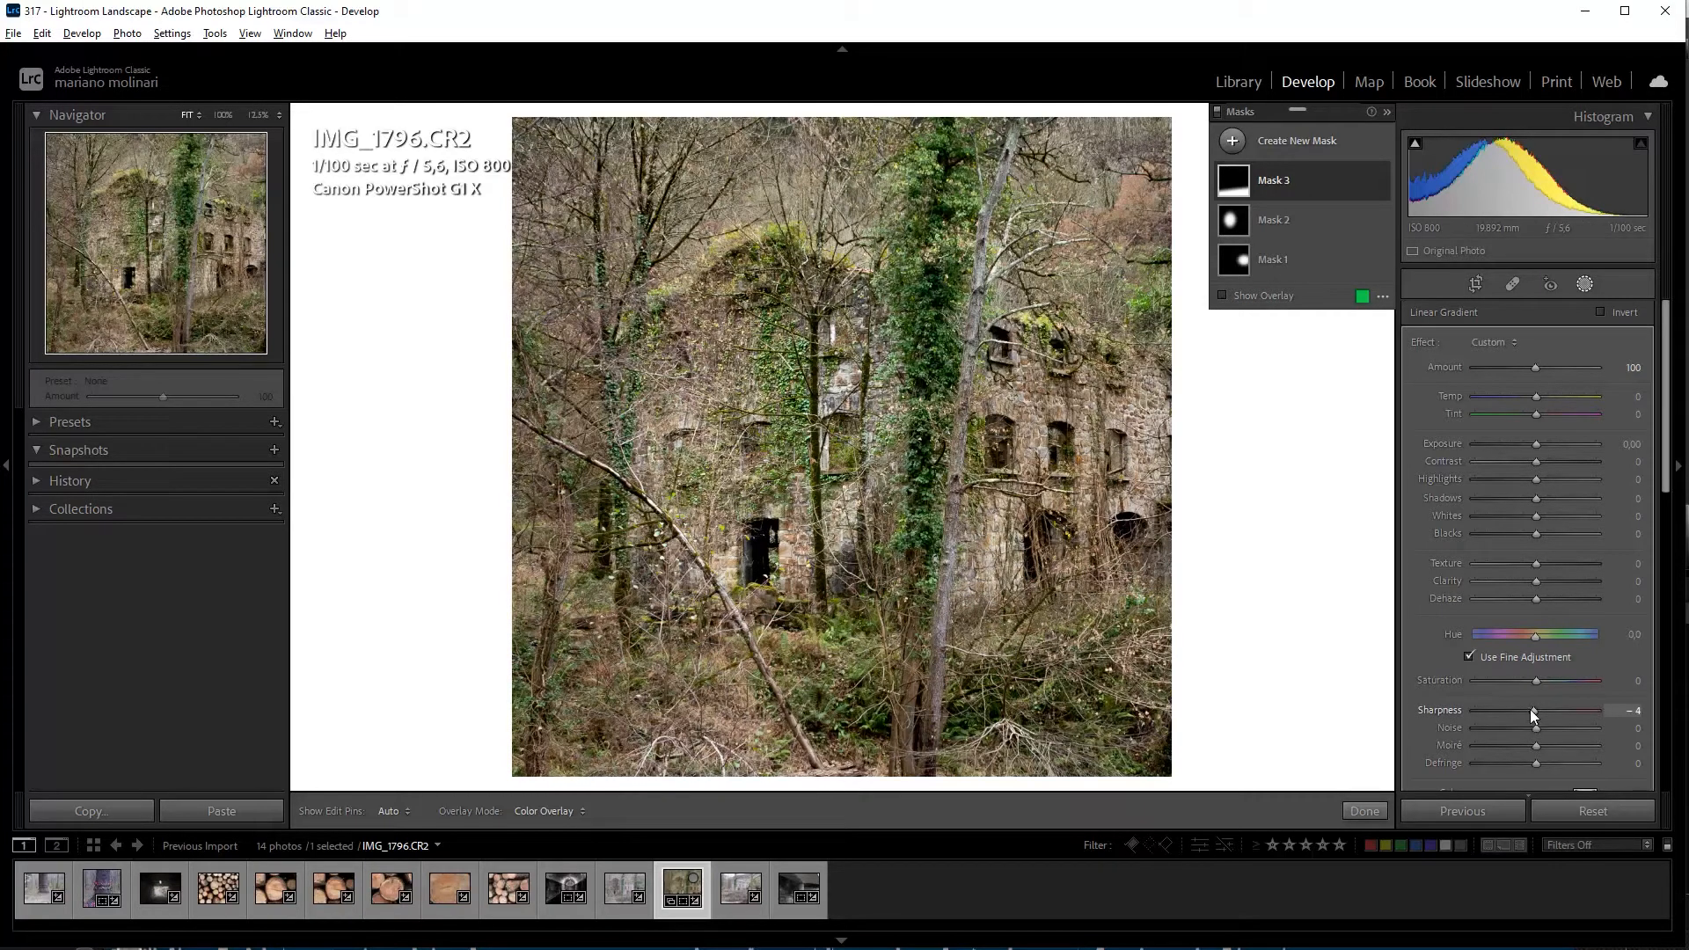
pyautogui.moveTo(1528, 711); pyautogui.dragTo(1467, 725)
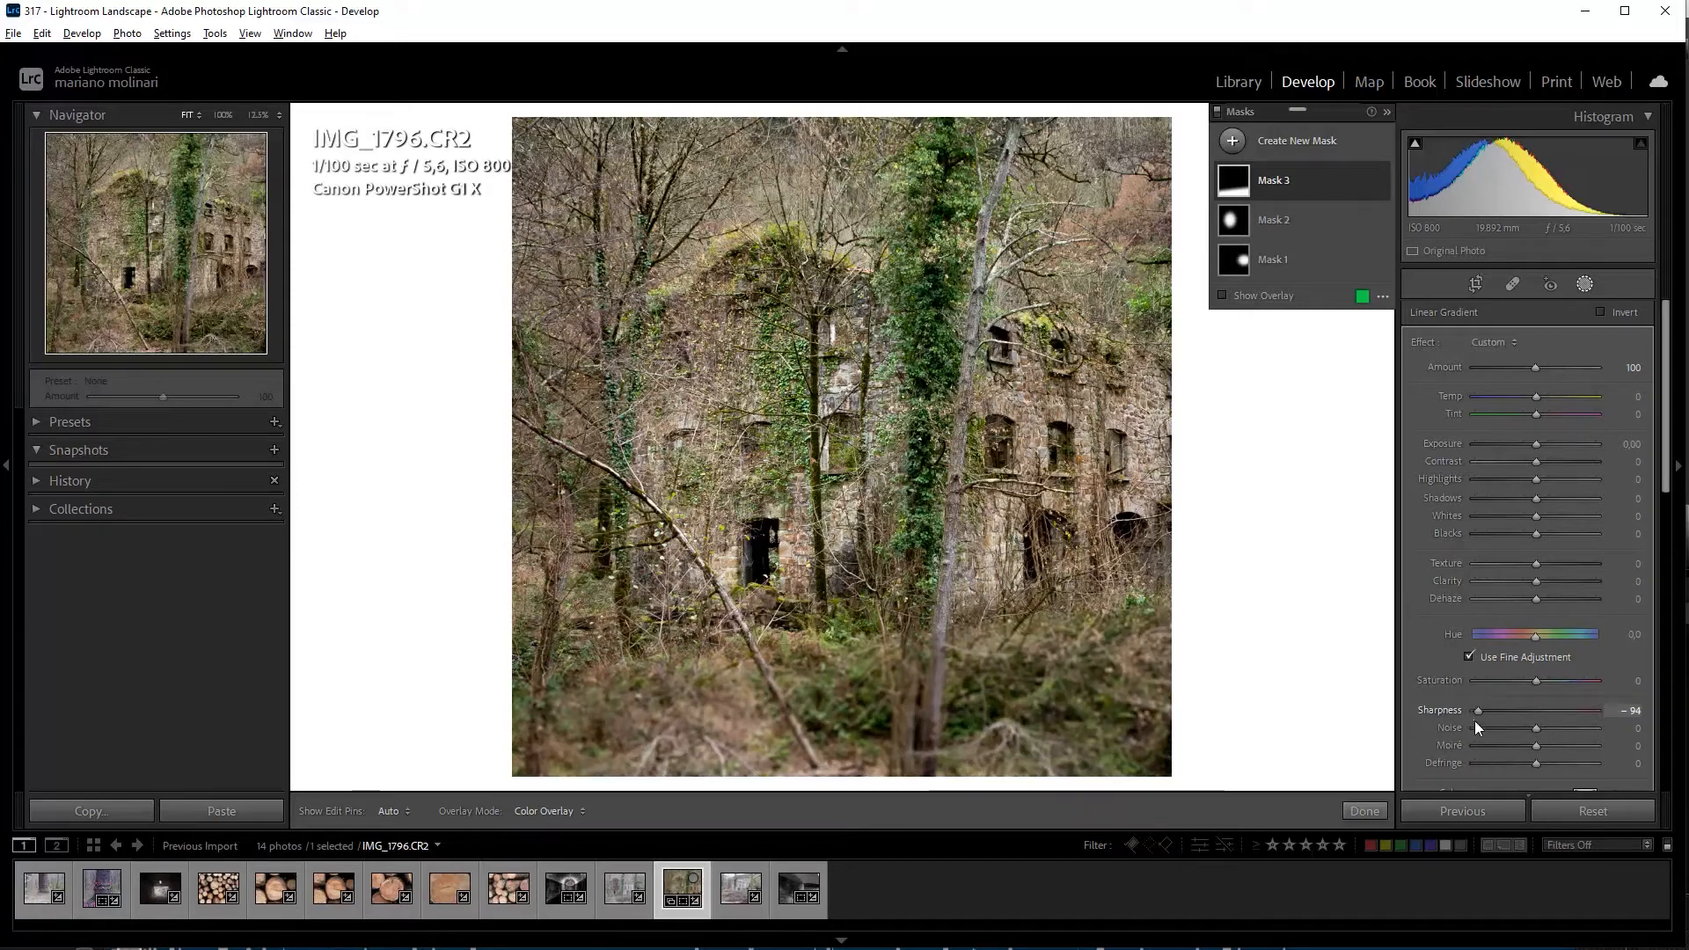
pyautogui.moveTo(1468, 719); pyautogui.dragTo(1486, 716)
pyautogui.moveTo(979, 545); pyautogui.dragTo(971, 515)
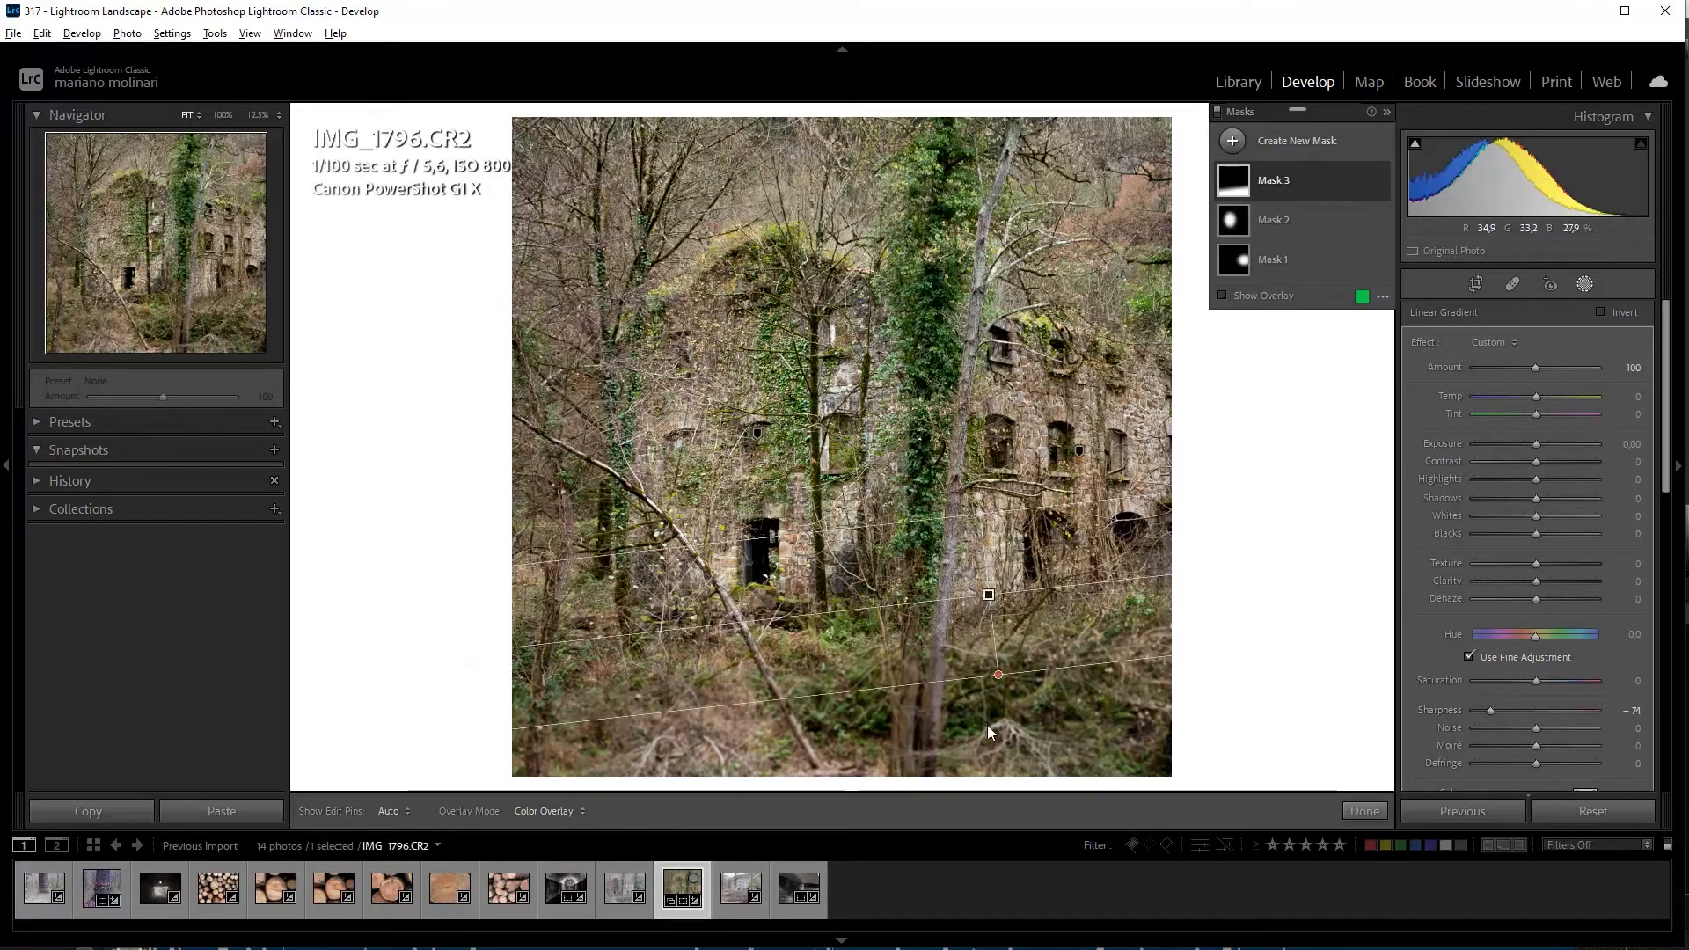
pyautogui.moveTo(992, 674); pyautogui.dragTo(997, 737)
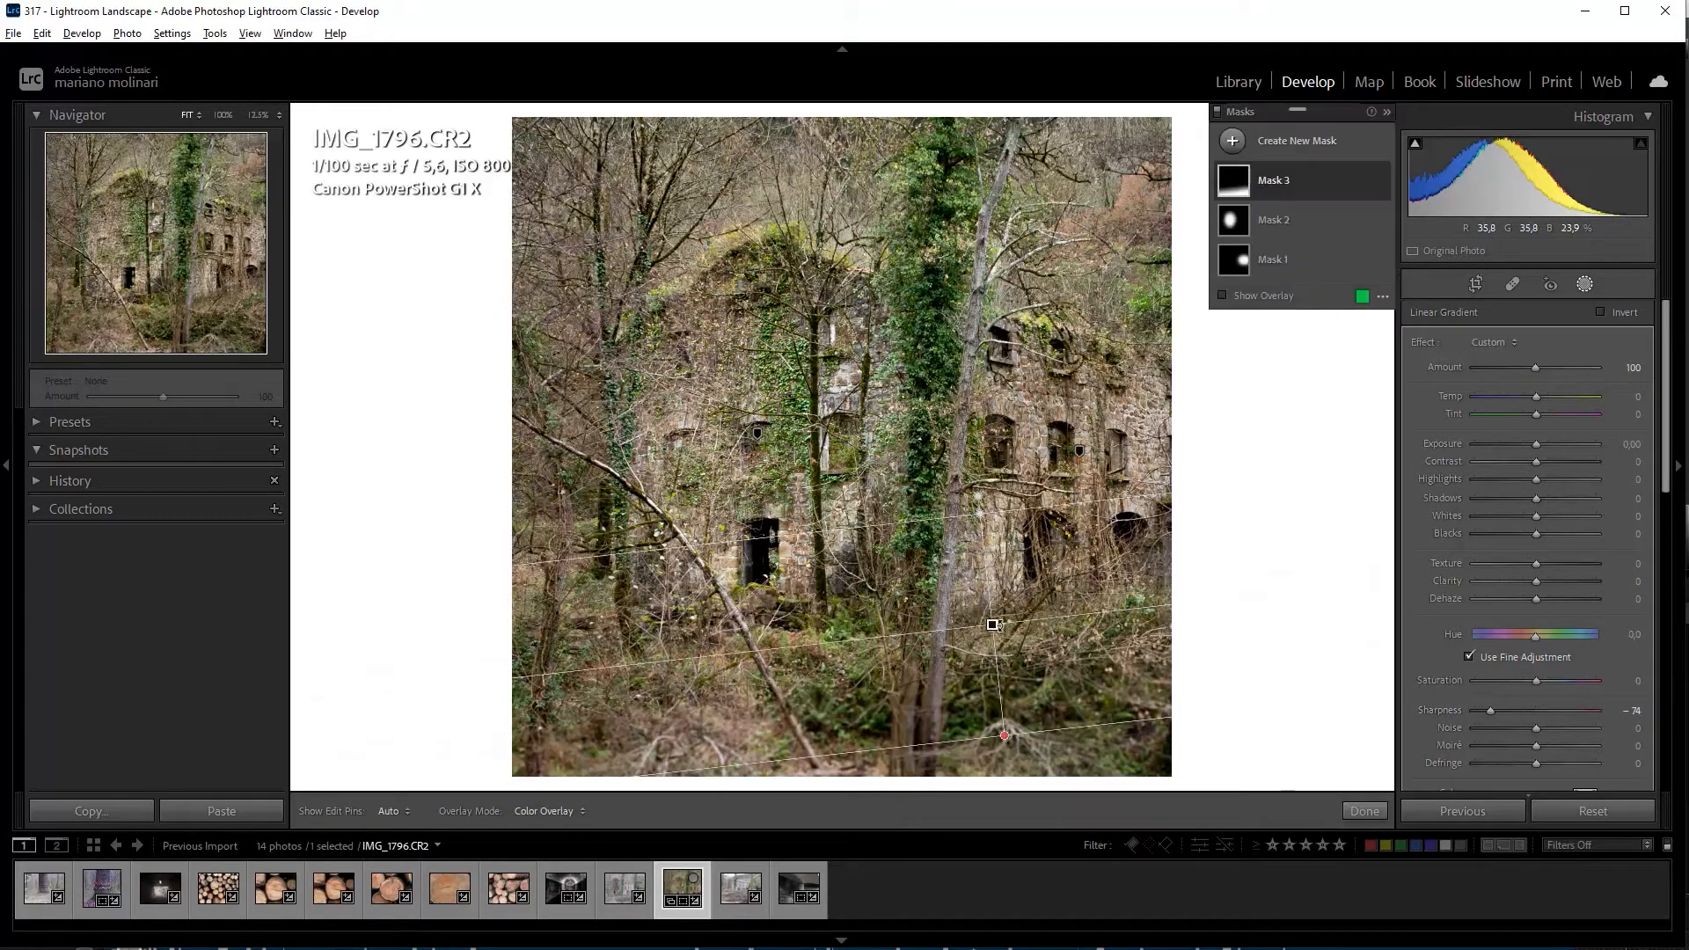
pyautogui.moveTo(998, 643); pyautogui.dragTo(1000, 665)
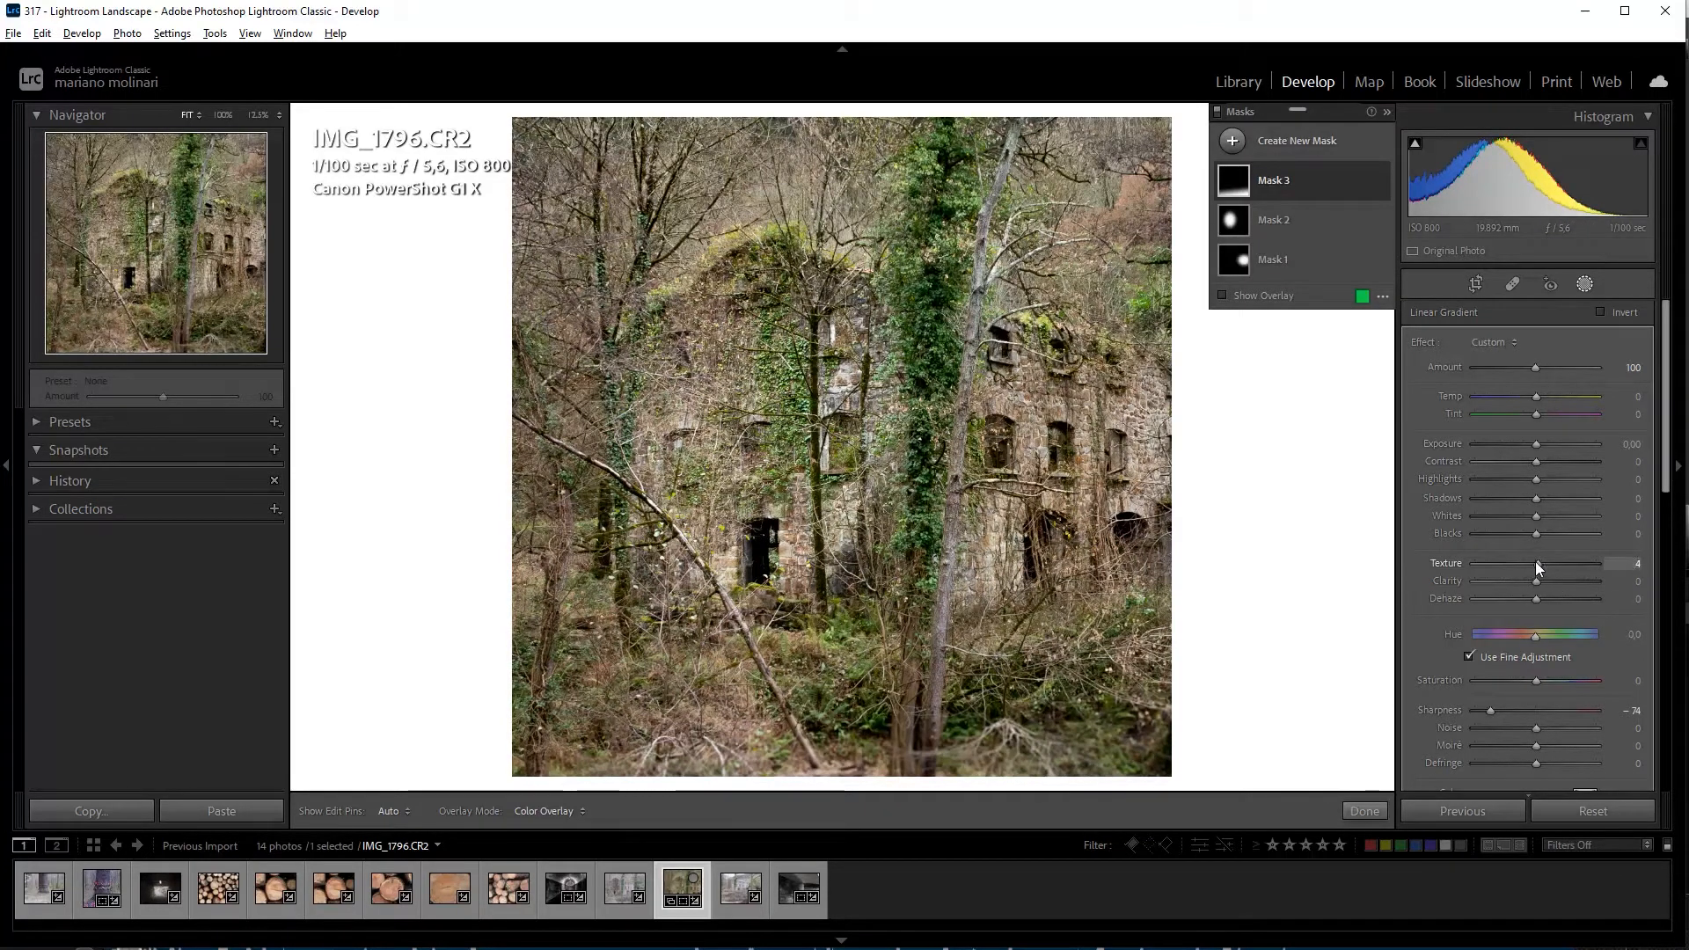
# Set the foreground mask's Texture to -24, Clarity to -15, Dehaze to -25 and Exposure to -0.32, and finish masking
pyautogui.moveTo(1534, 561); pyautogui.dragTo(1517, 603)
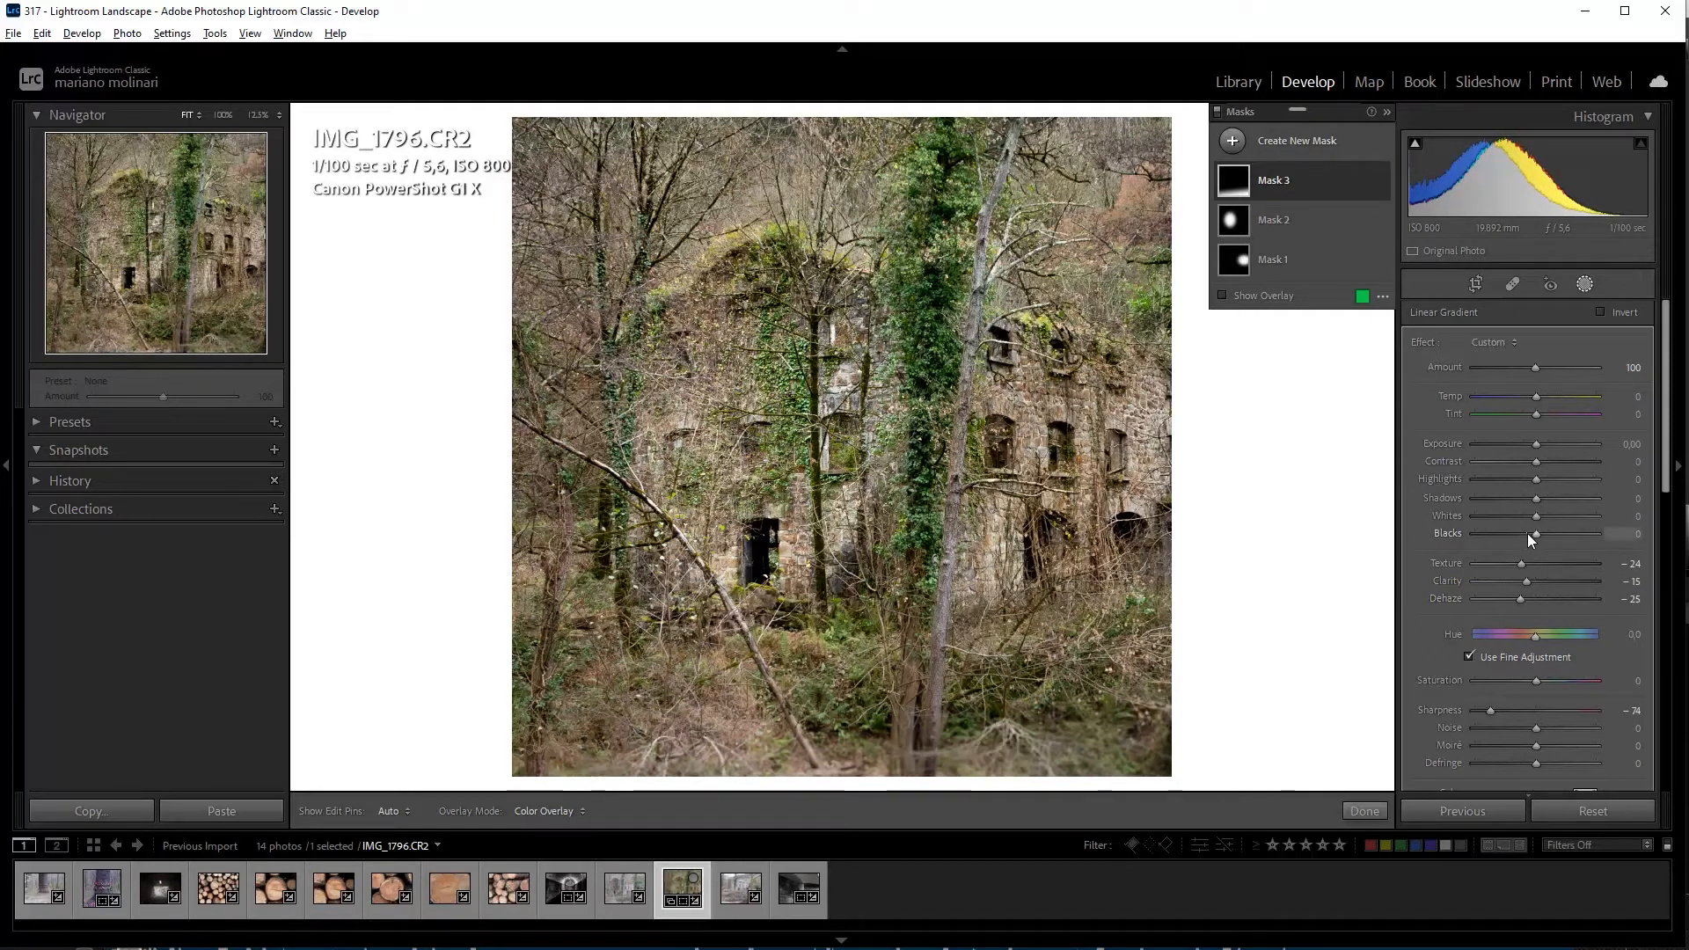
pyautogui.moveTo(1533, 443); pyautogui.dragTo(1528, 442)
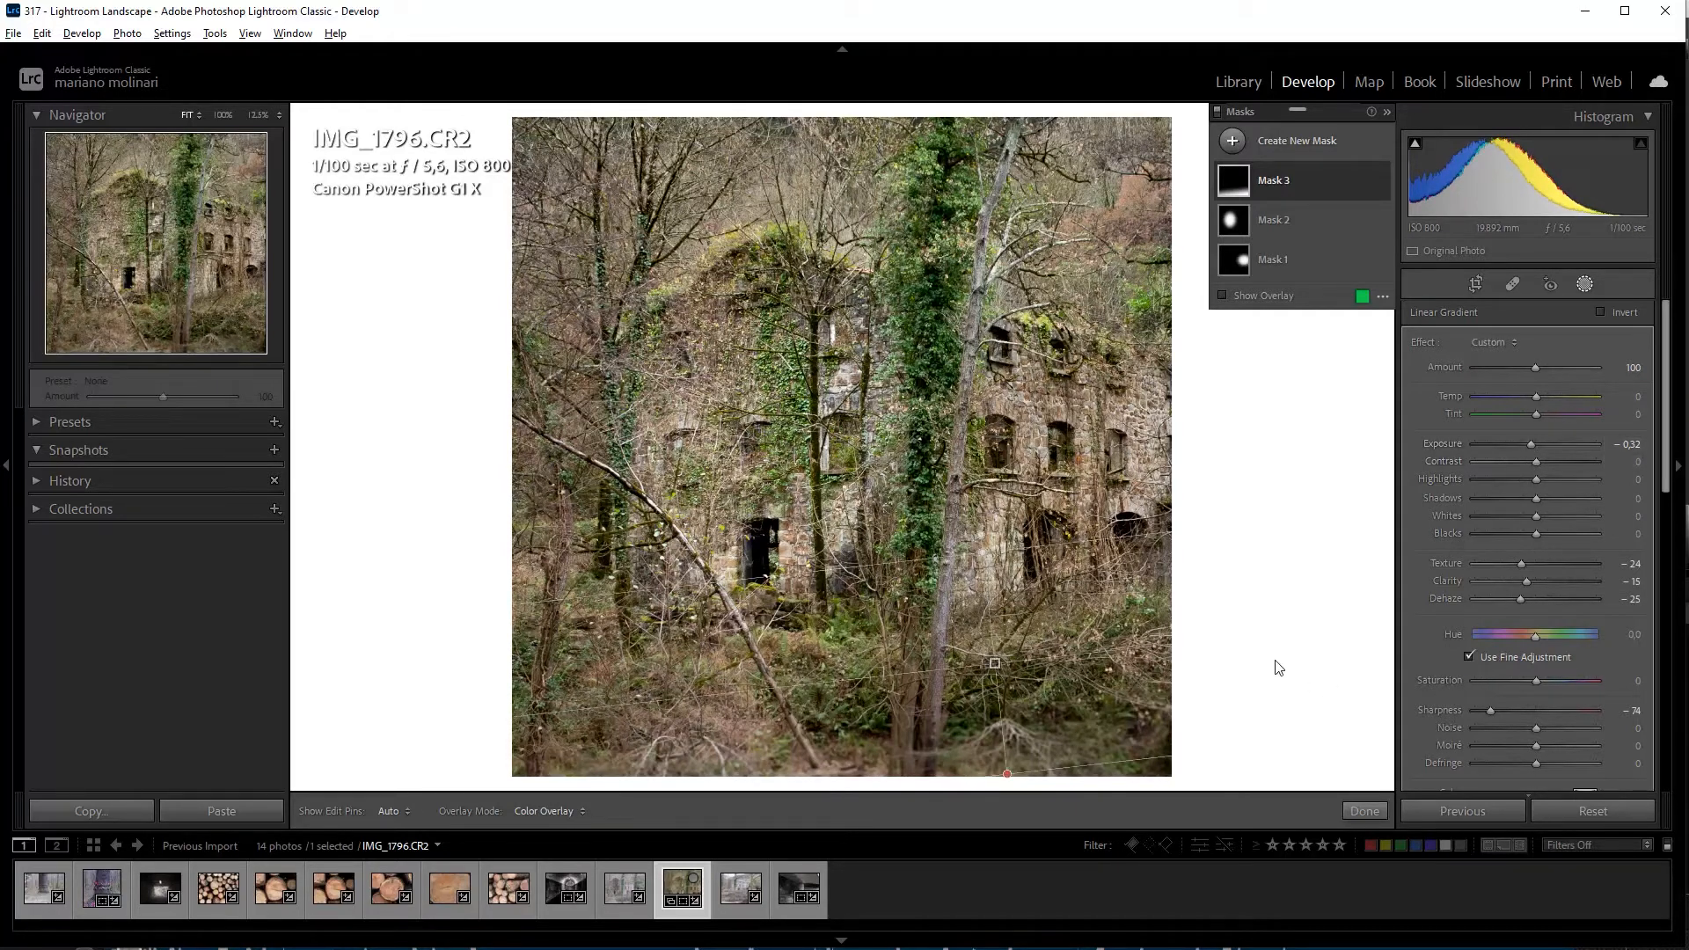
pyautogui.click(1372, 817)
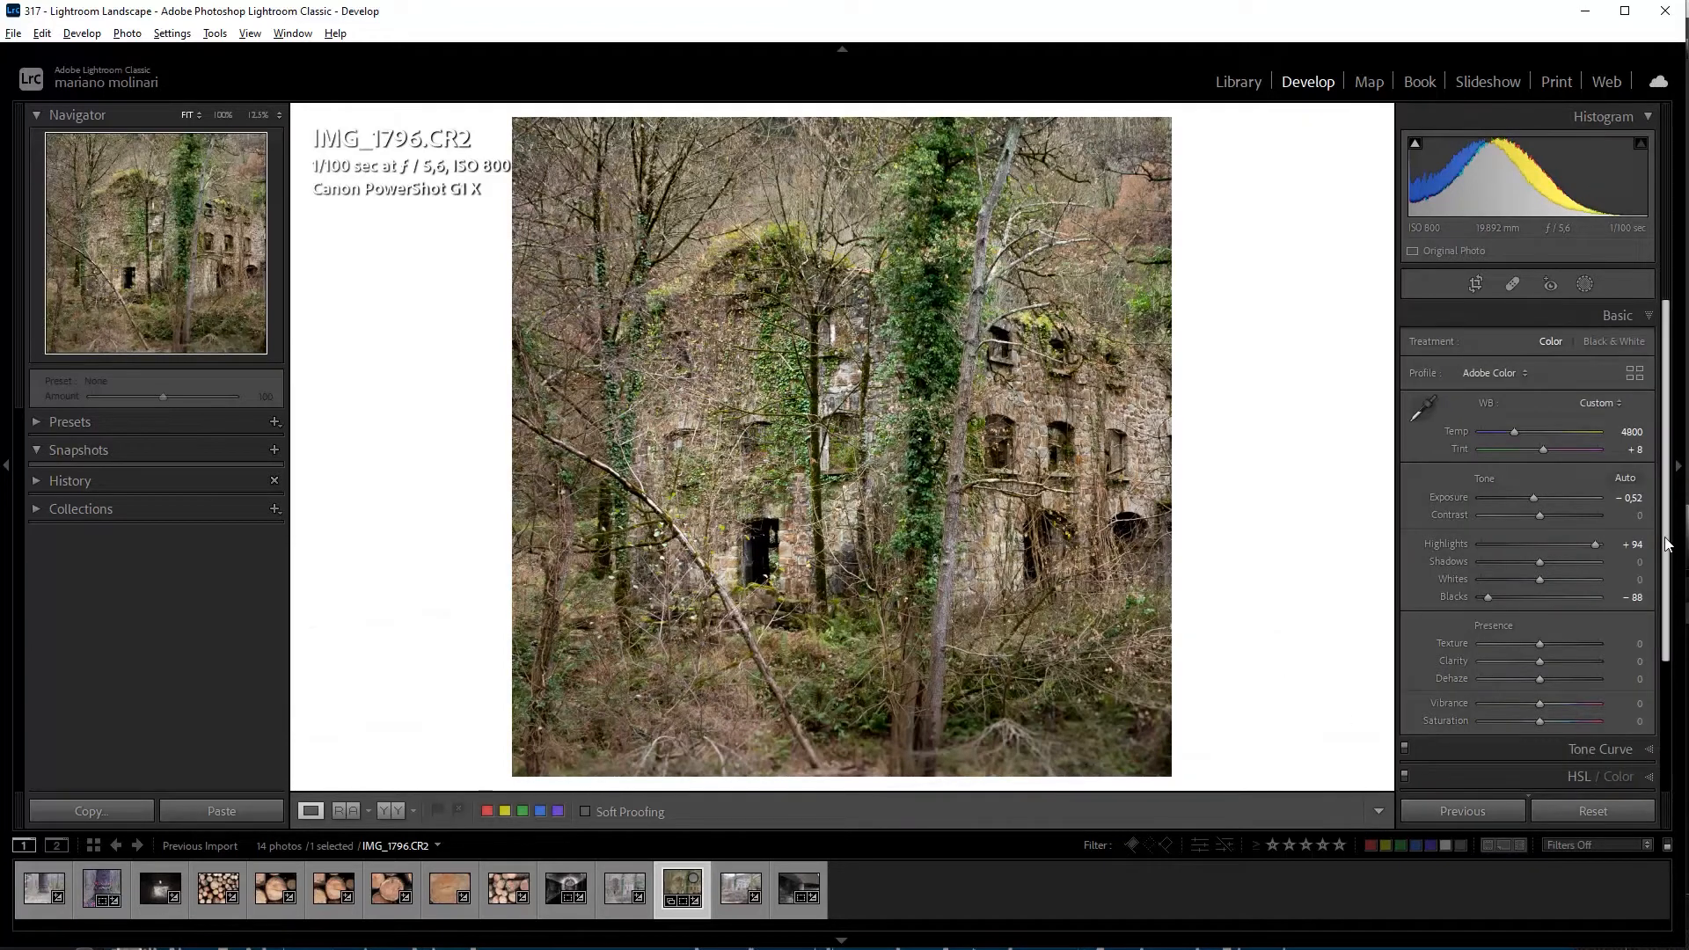
# Apply a dark post-crop vignette with Amount -27 in the Highlight Priority style and return to the basic adjustments
pyautogui.moveTo(1670, 539); pyautogui.dragTo(1670, 676)
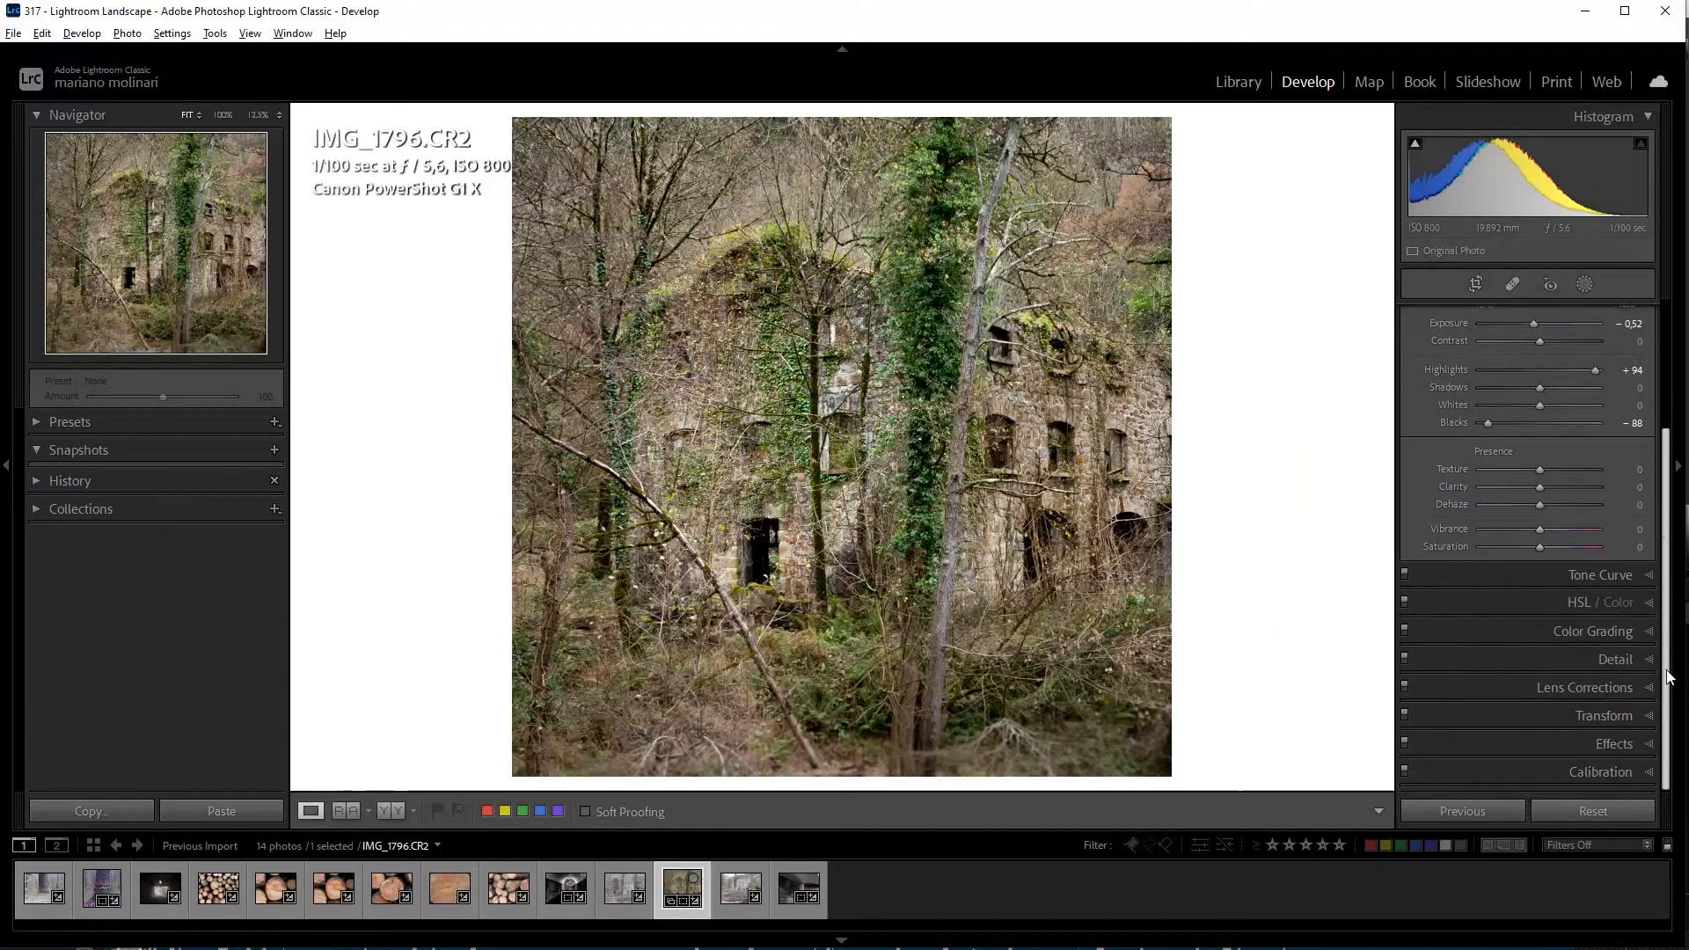
pyautogui.click(1650, 745)
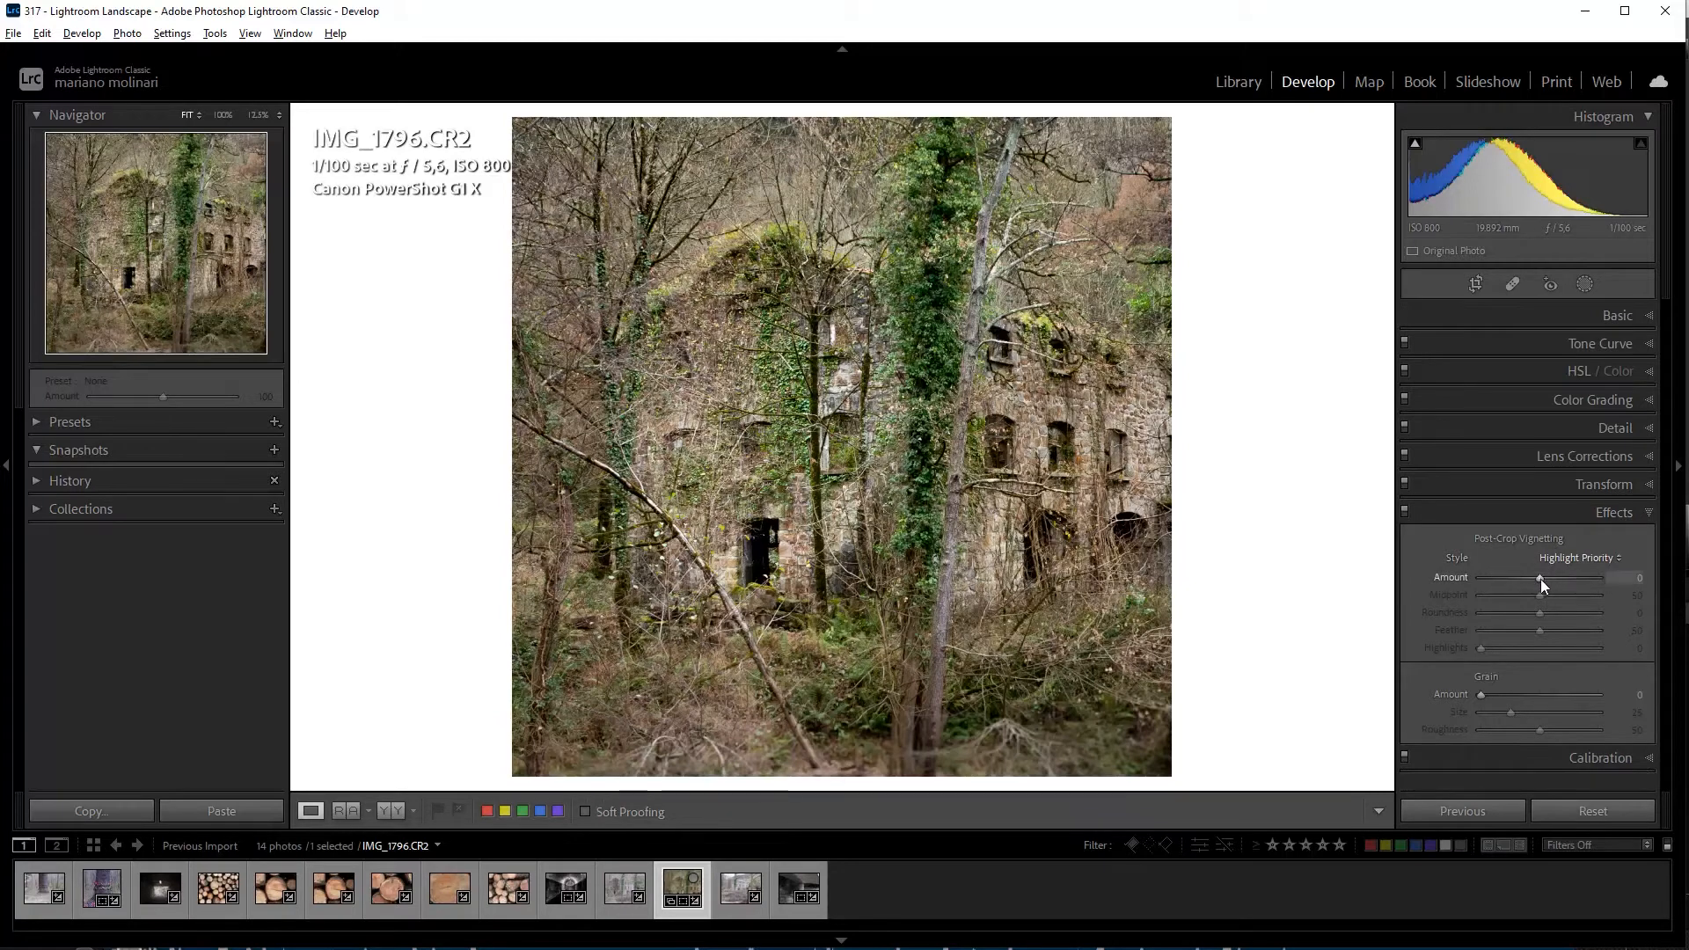
pyautogui.moveTo(1538, 578); pyautogui.dragTo(1523, 577)
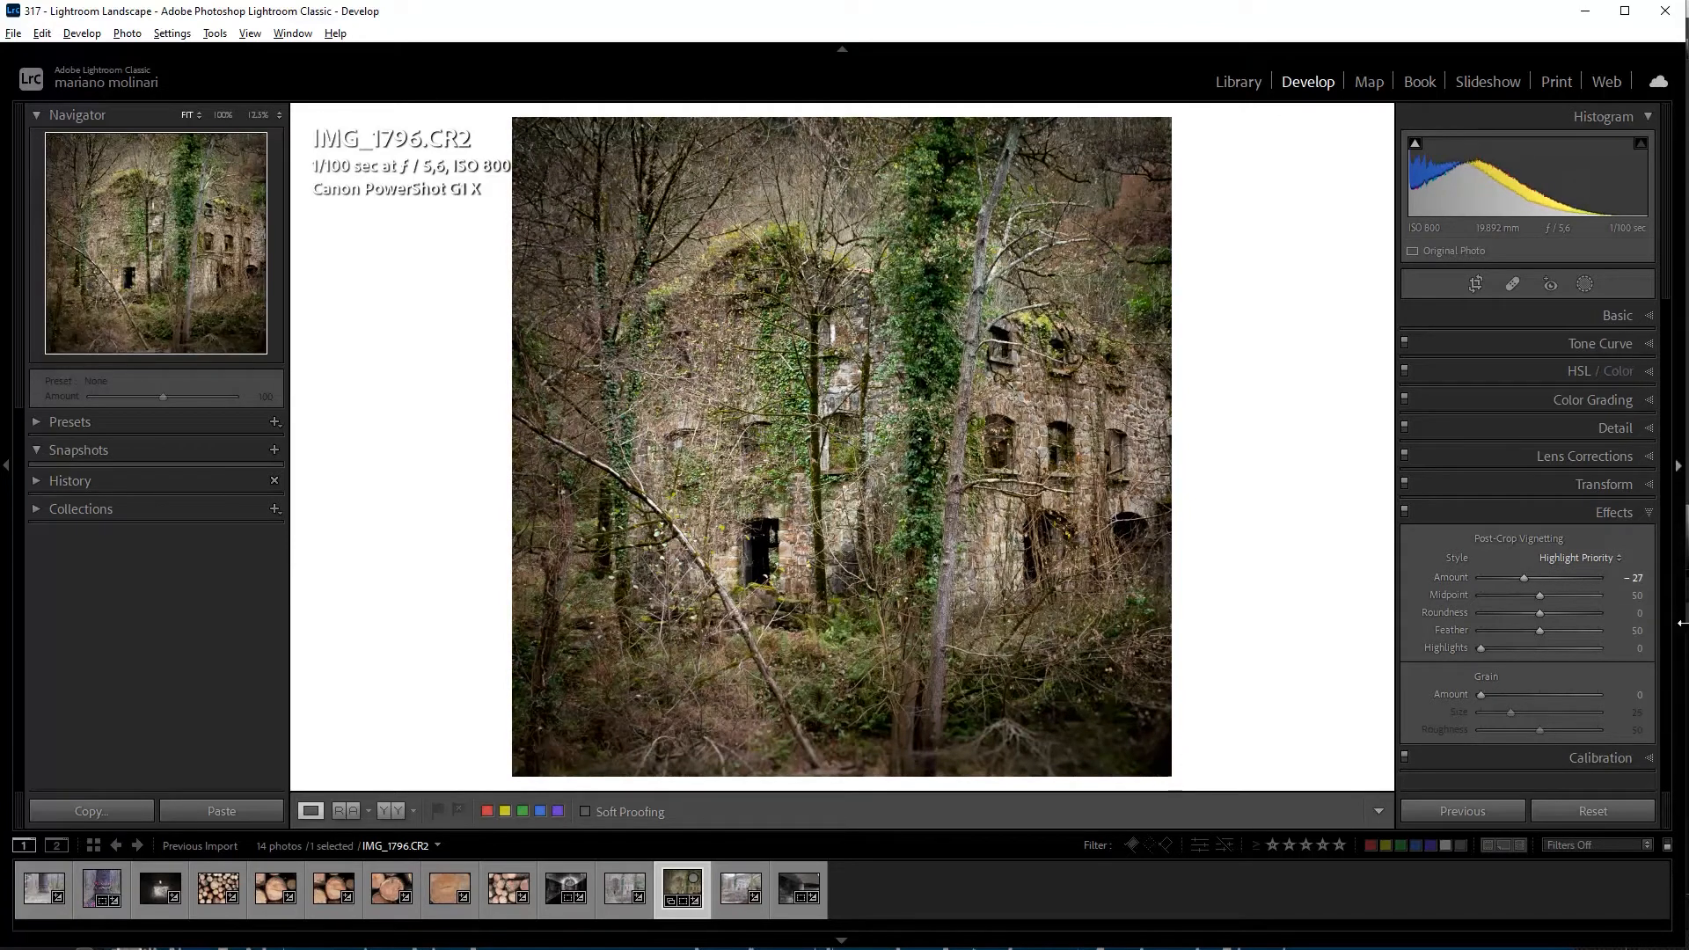
pyautogui.click(1641, 513)
pyautogui.click(1638, 314)
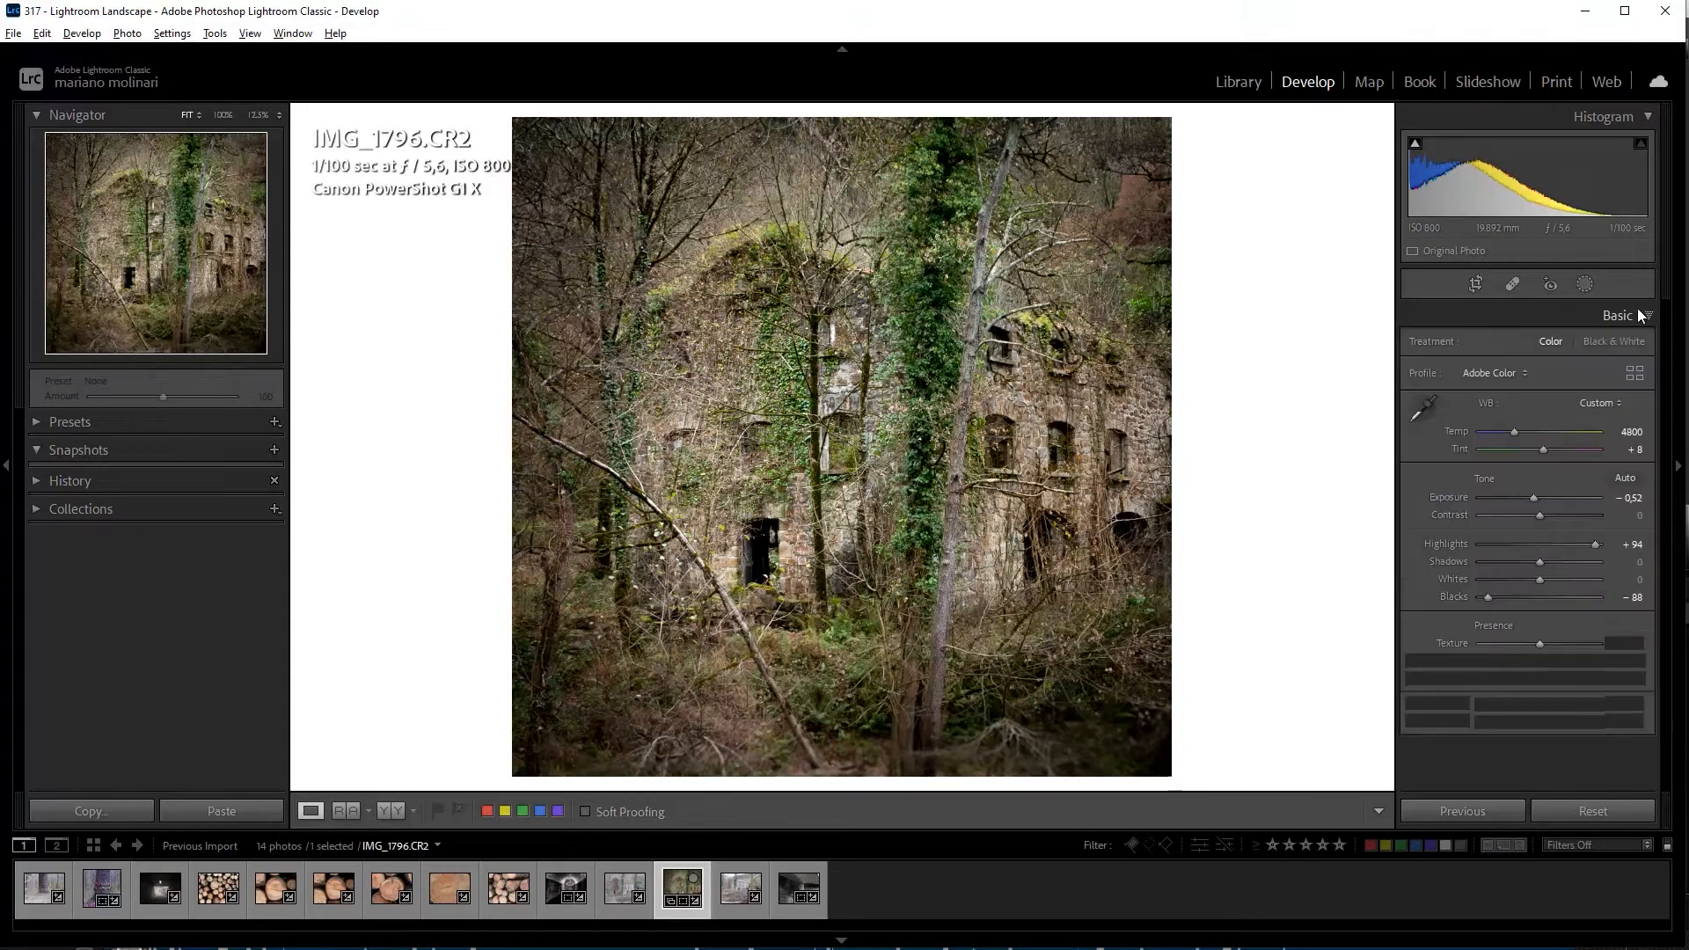
# Add a wide elliptical radial gradient mask centred on the building, spanning the full width of the photo
pyautogui.click(1584, 284)
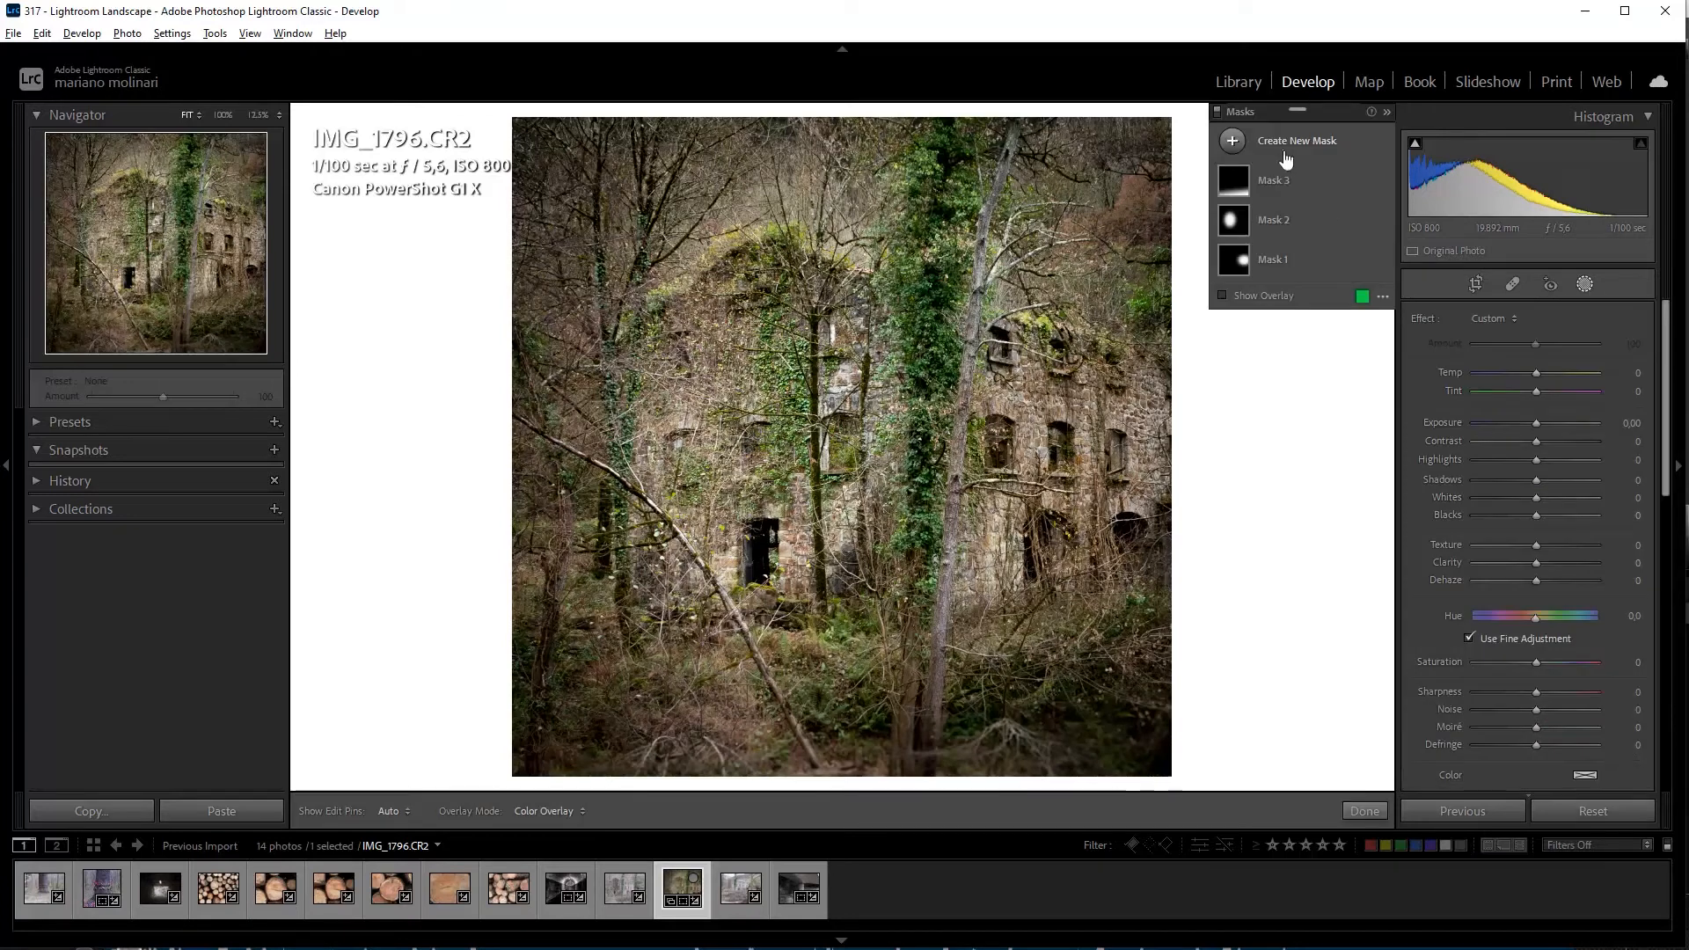
pyautogui.click(1262, 150)
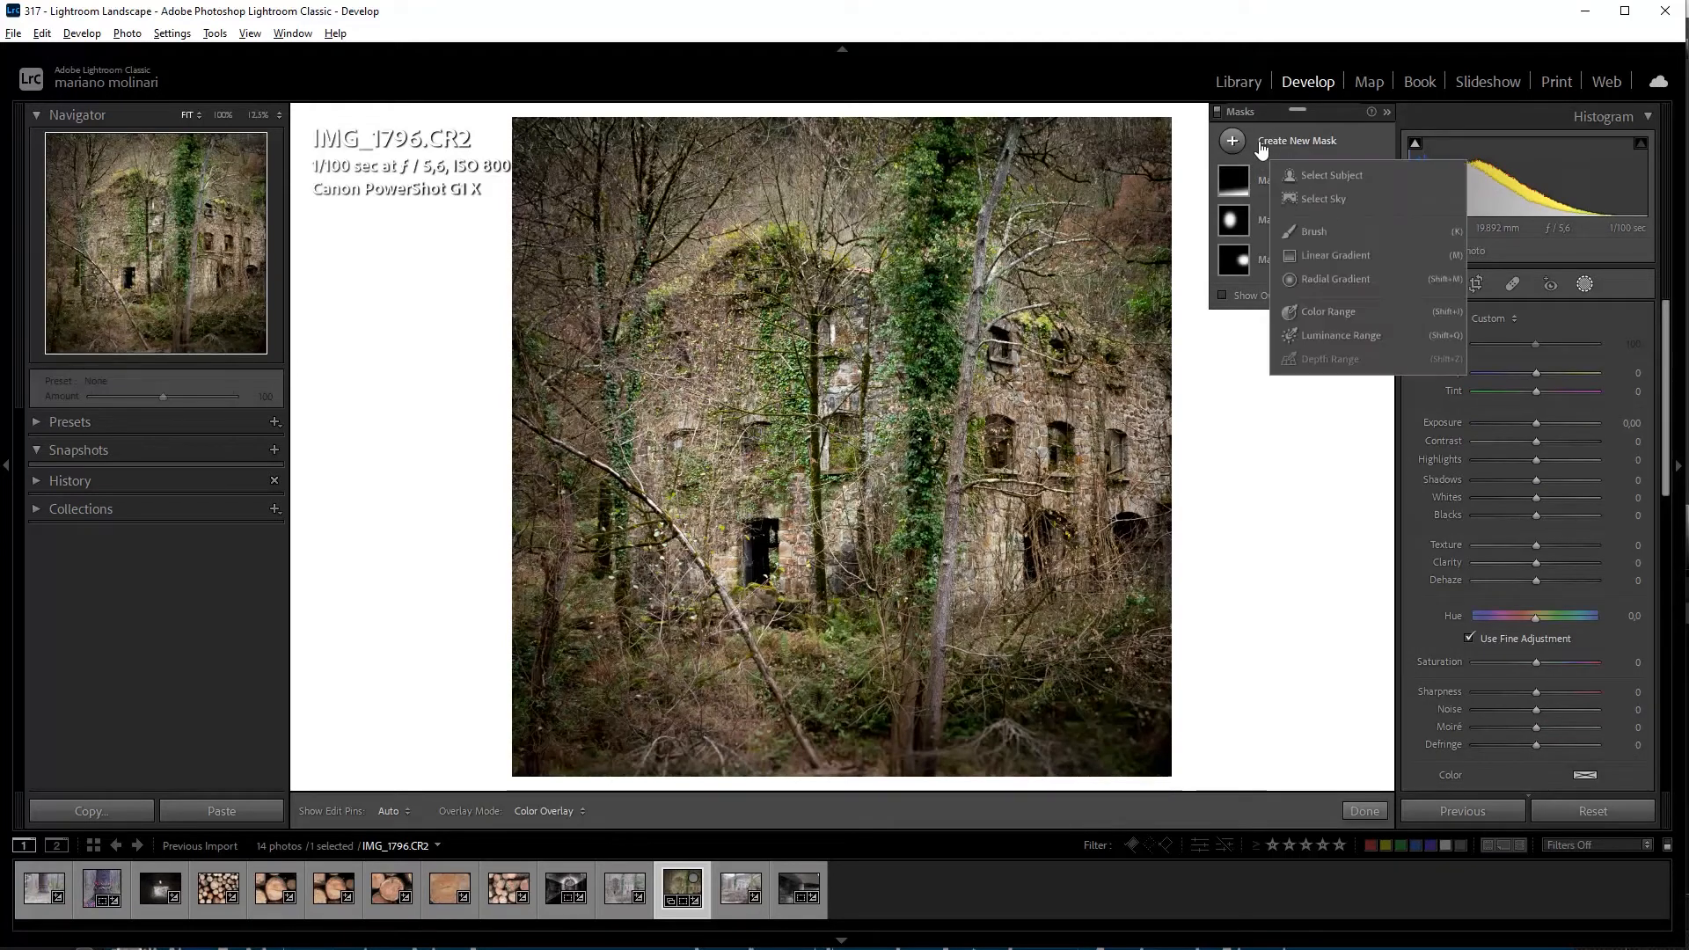
pyautogui.click(1317, 278)
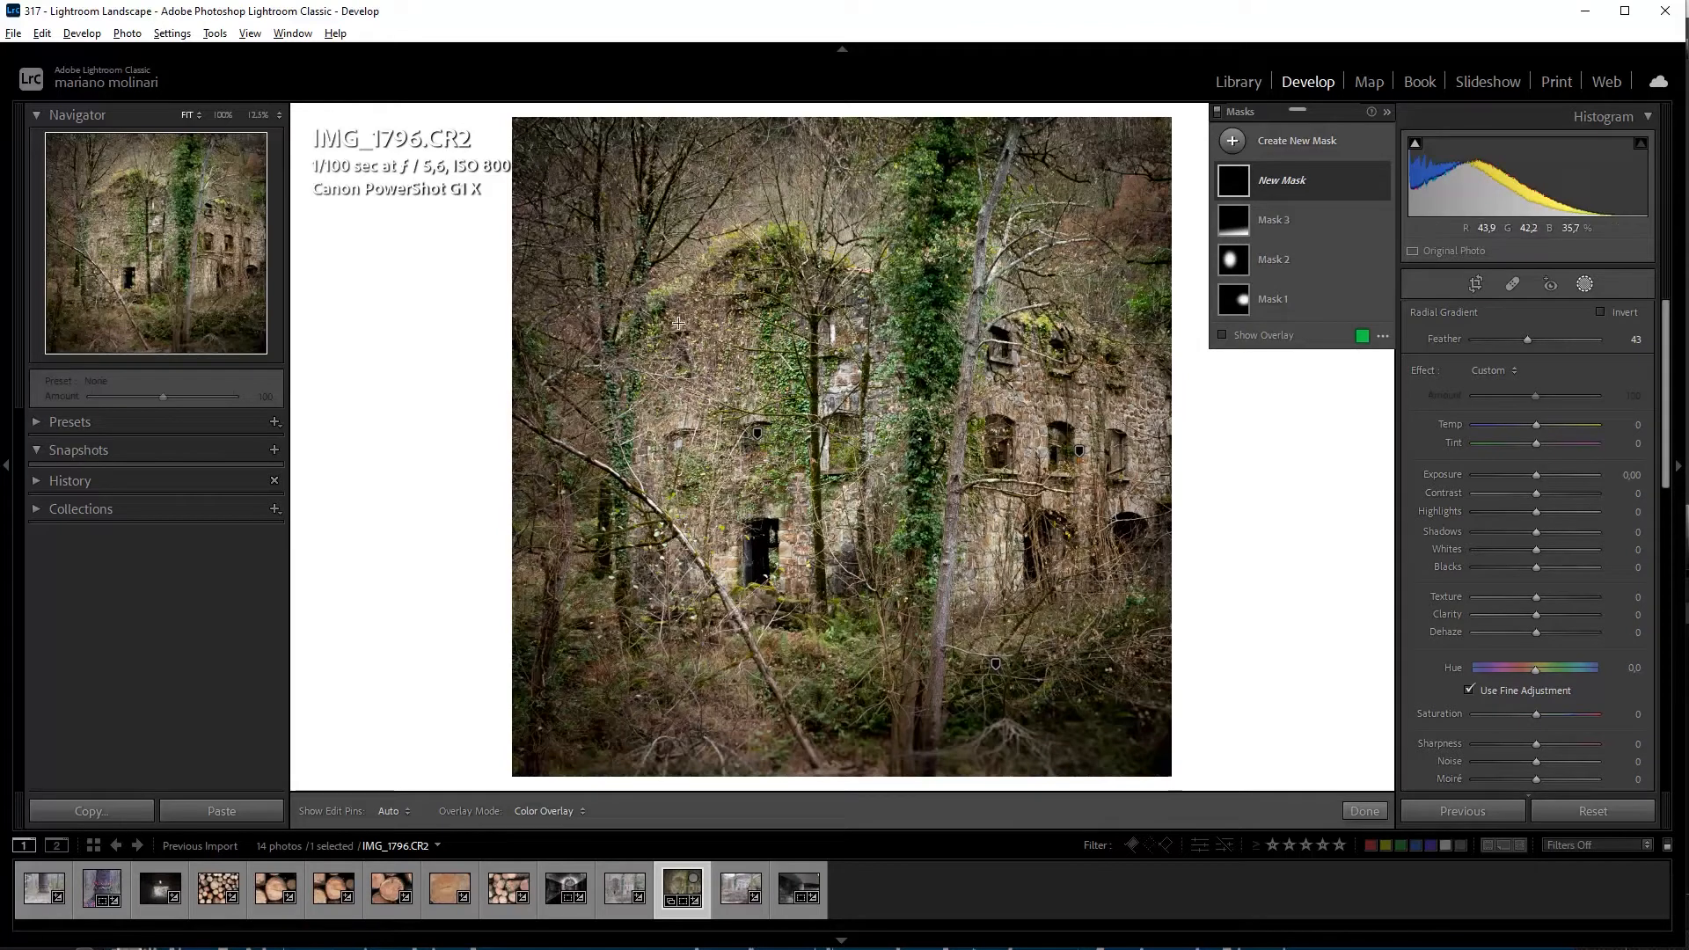
pyautogui.moveTo(617, 303); pyautogui.dragTo(980, 501)
pyautogui.moveTo(617, 303); pyautogui.dragTo(848, 440)
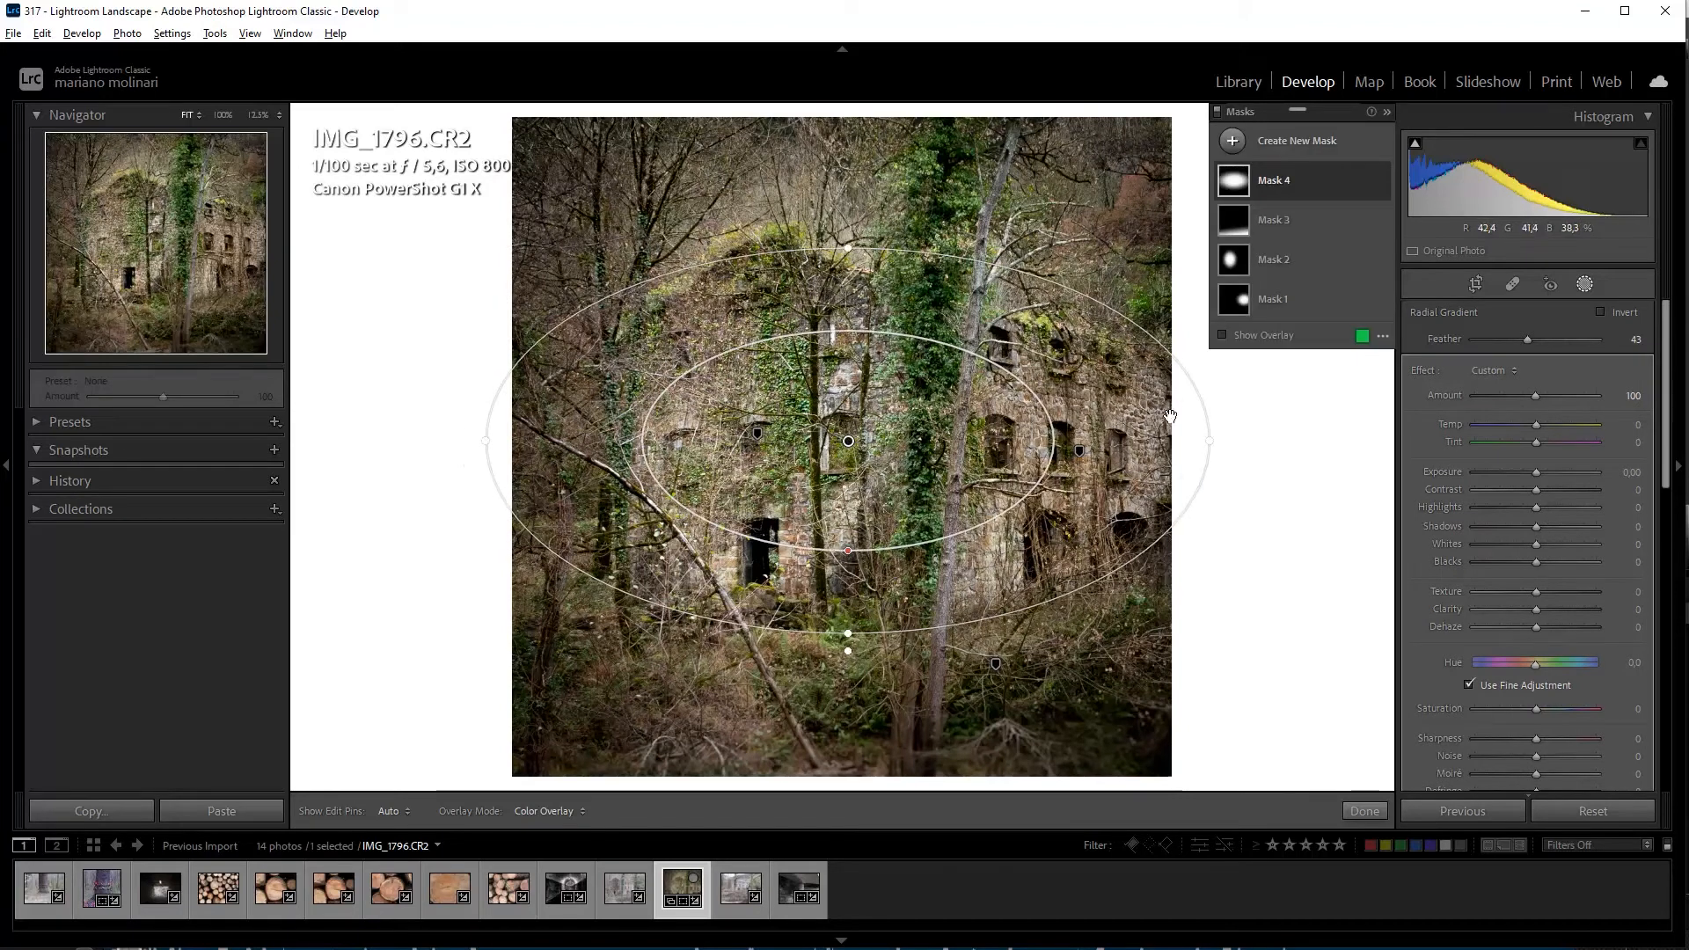
# Invert the elliptical mask so it covers the surroundings of the building, and check its overlay
pyautogui.rightClick(1366, 181)
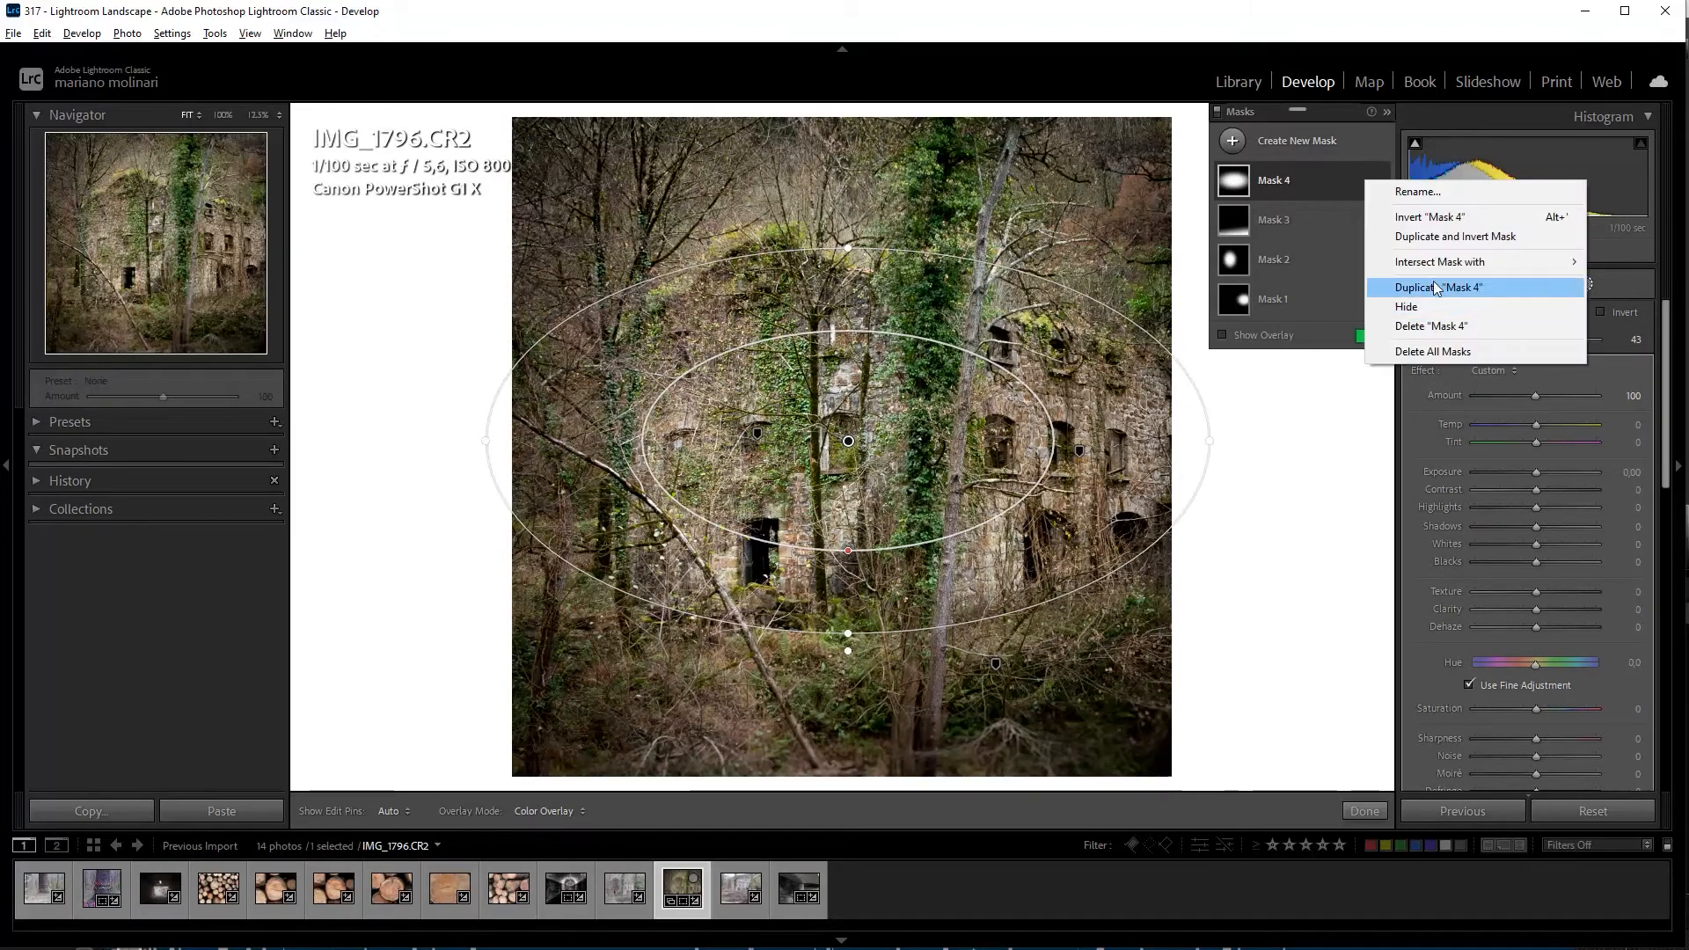
pyautogui.click(1456, 219)
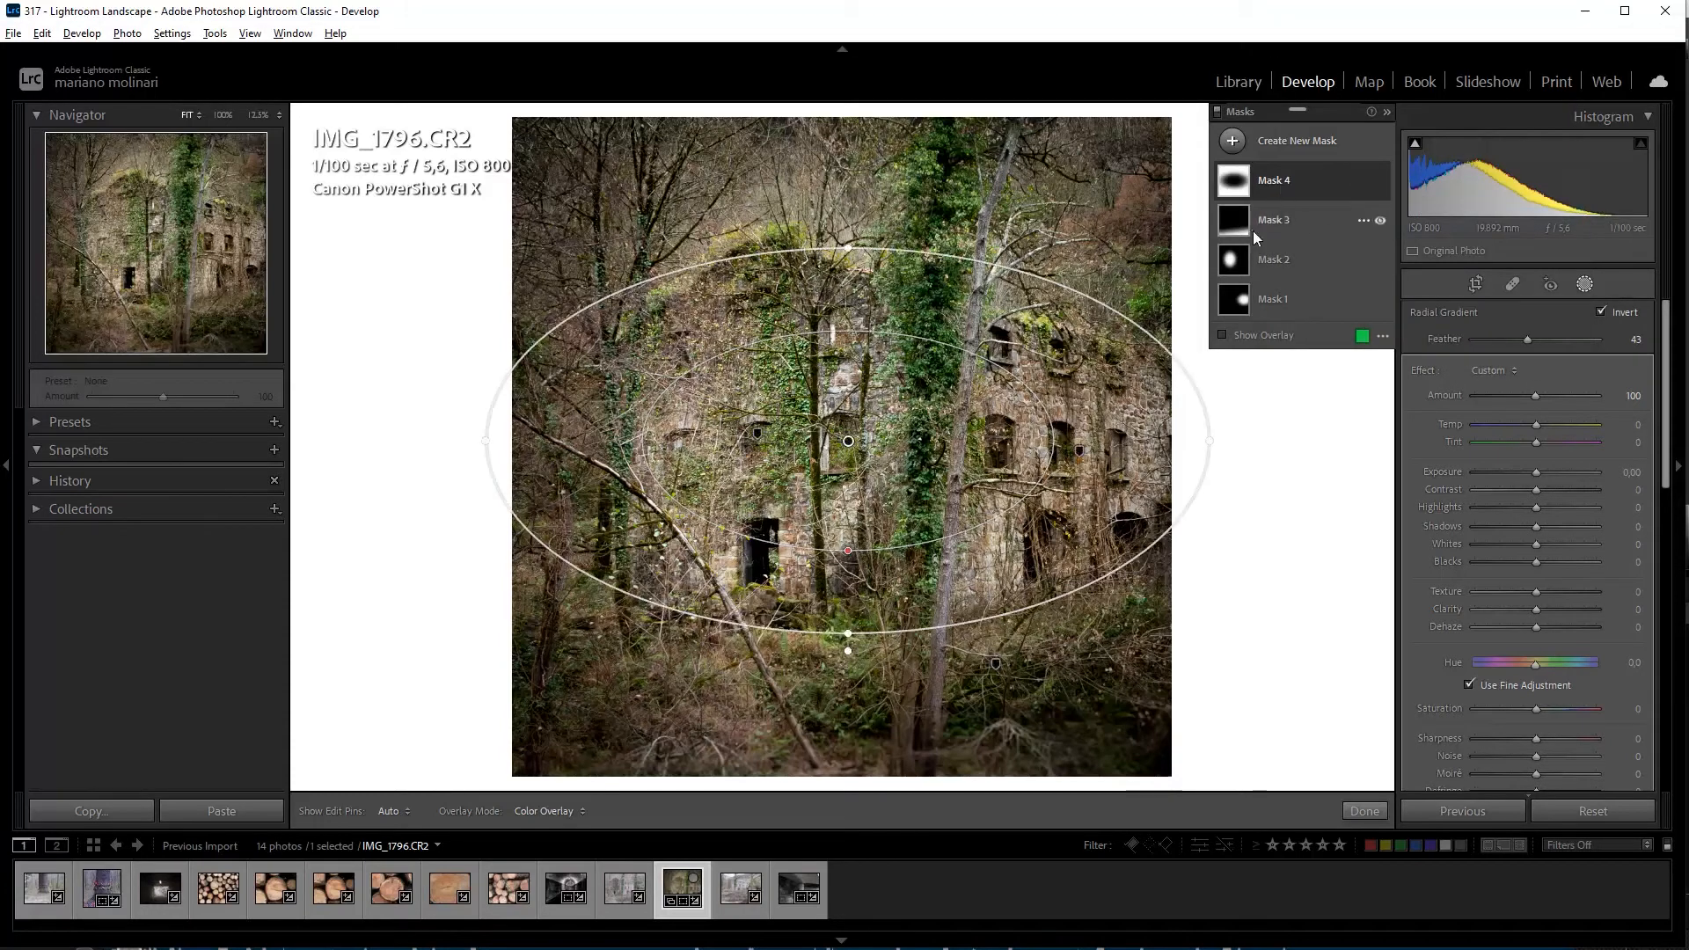
pyautogui.click(1326, 183)
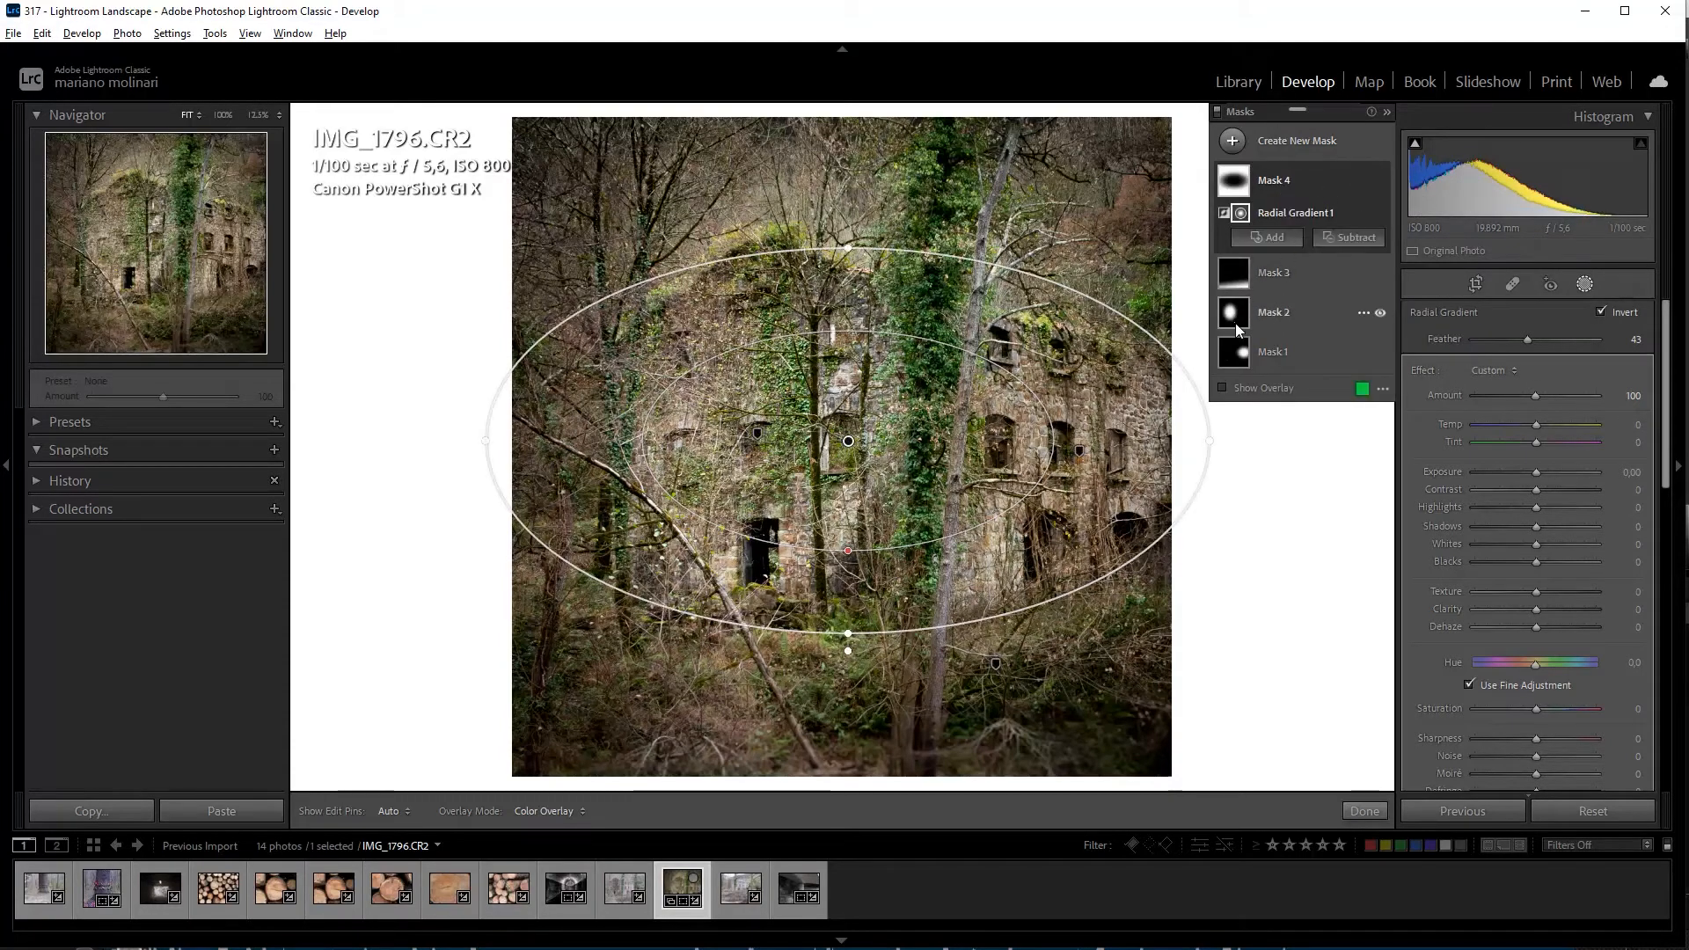
pyautogui.click(1222, 388)
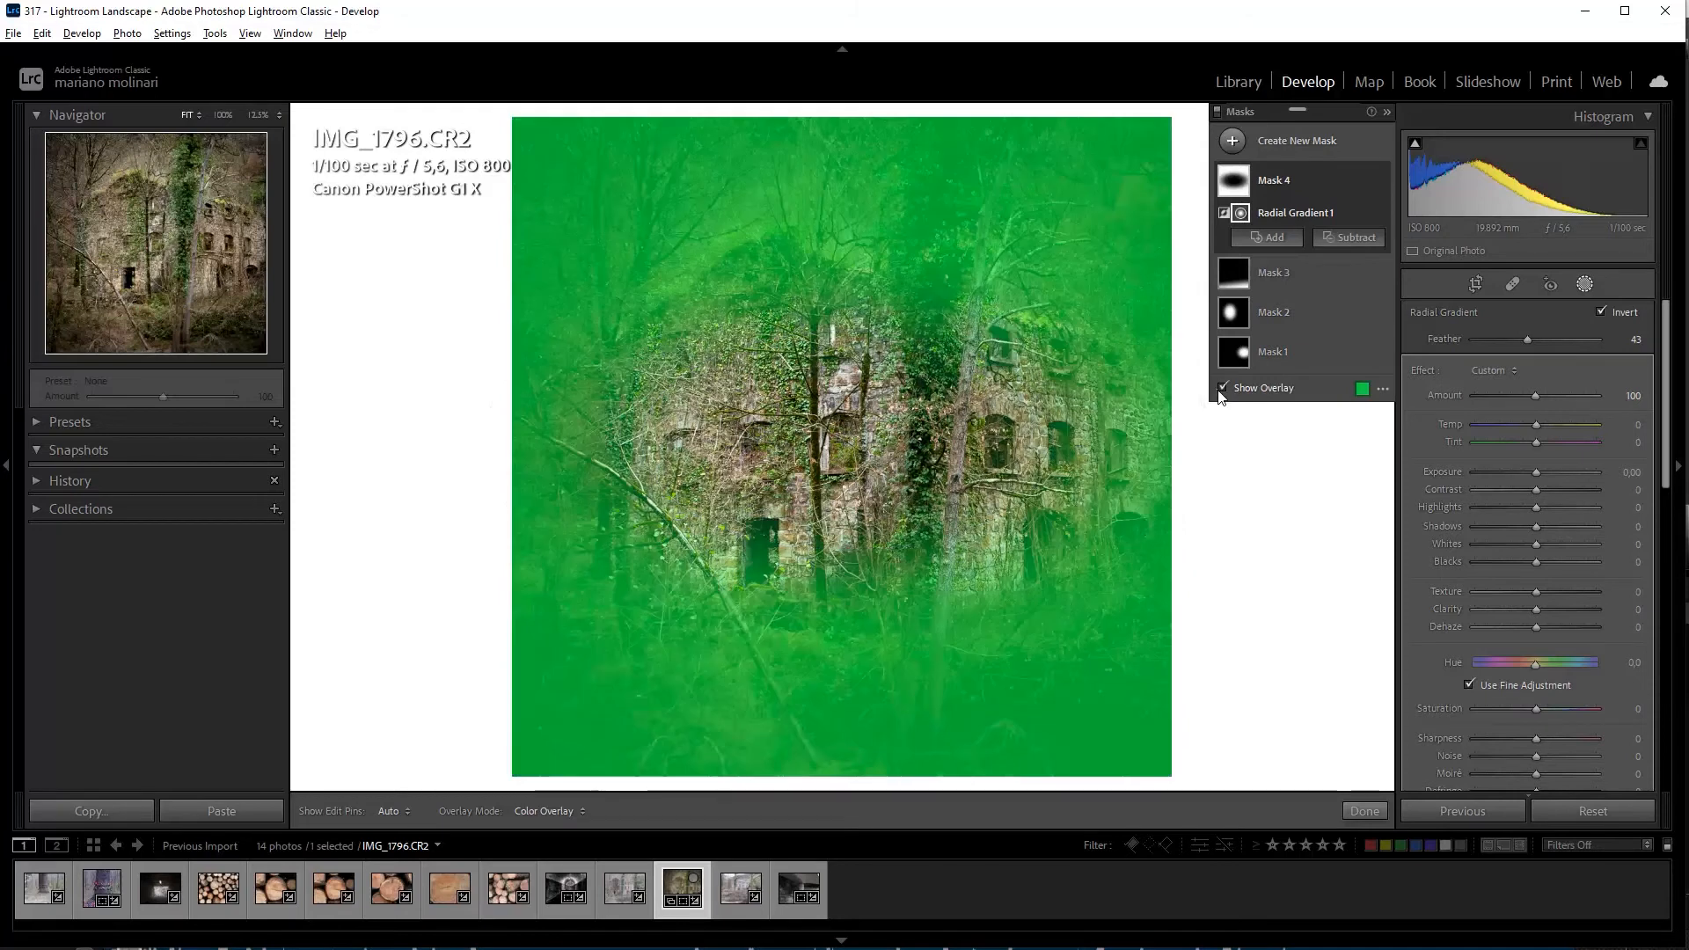
pyautogui.click(1222, 388)
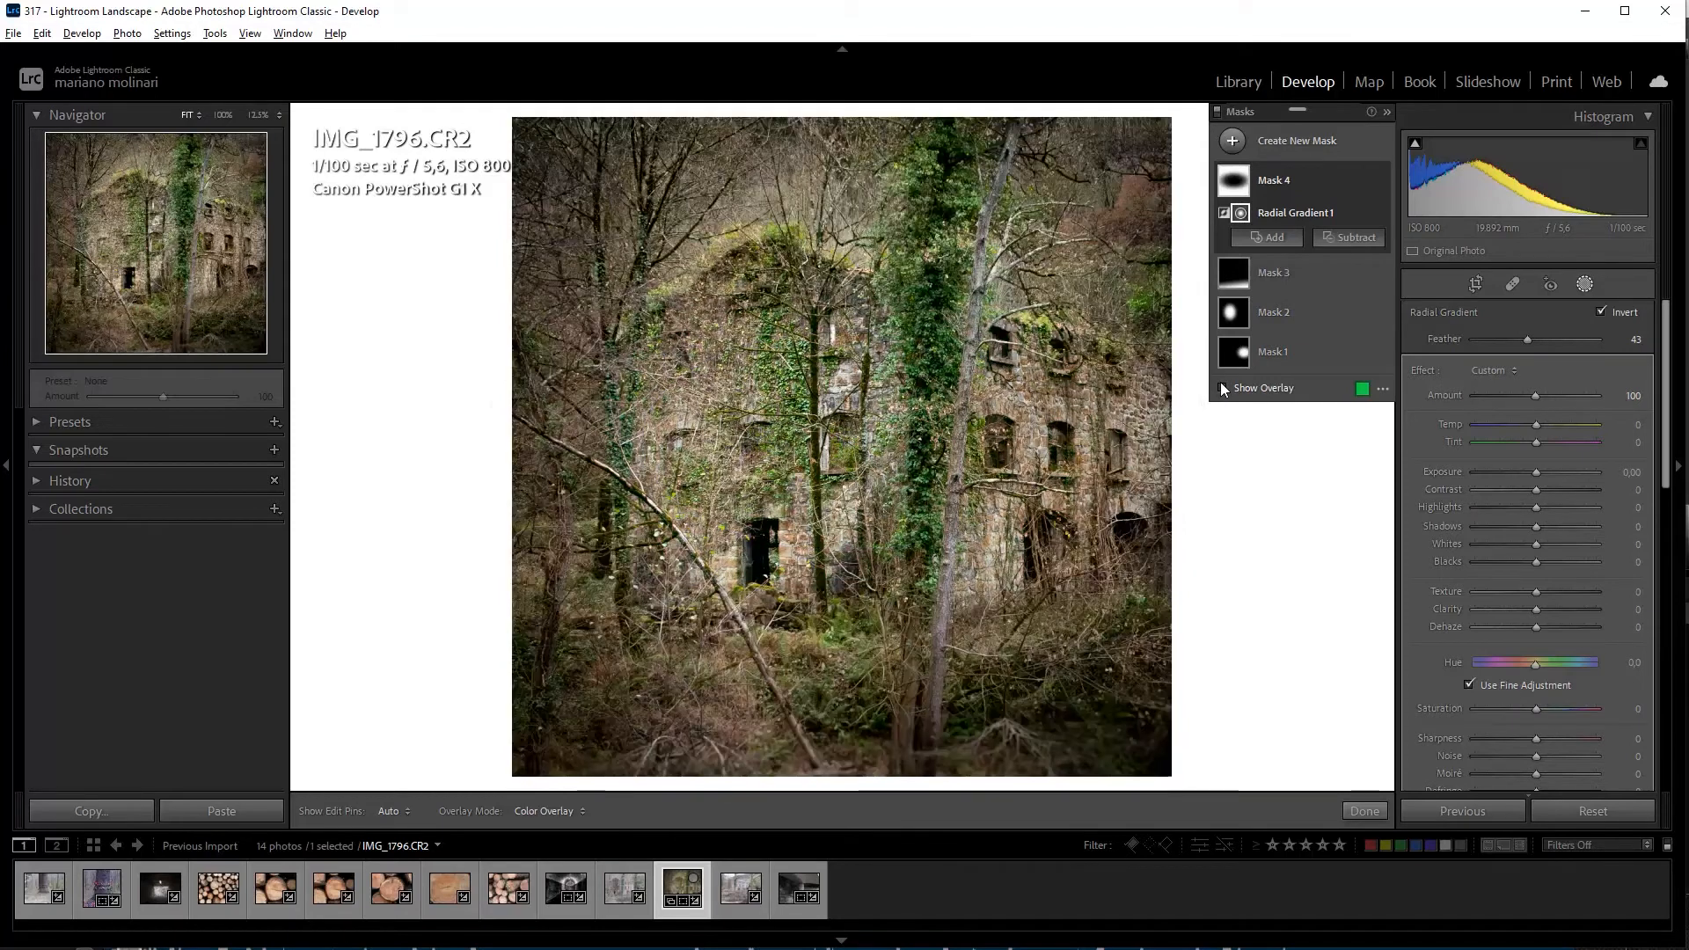
pyautogui.moveTo(1241, 188)
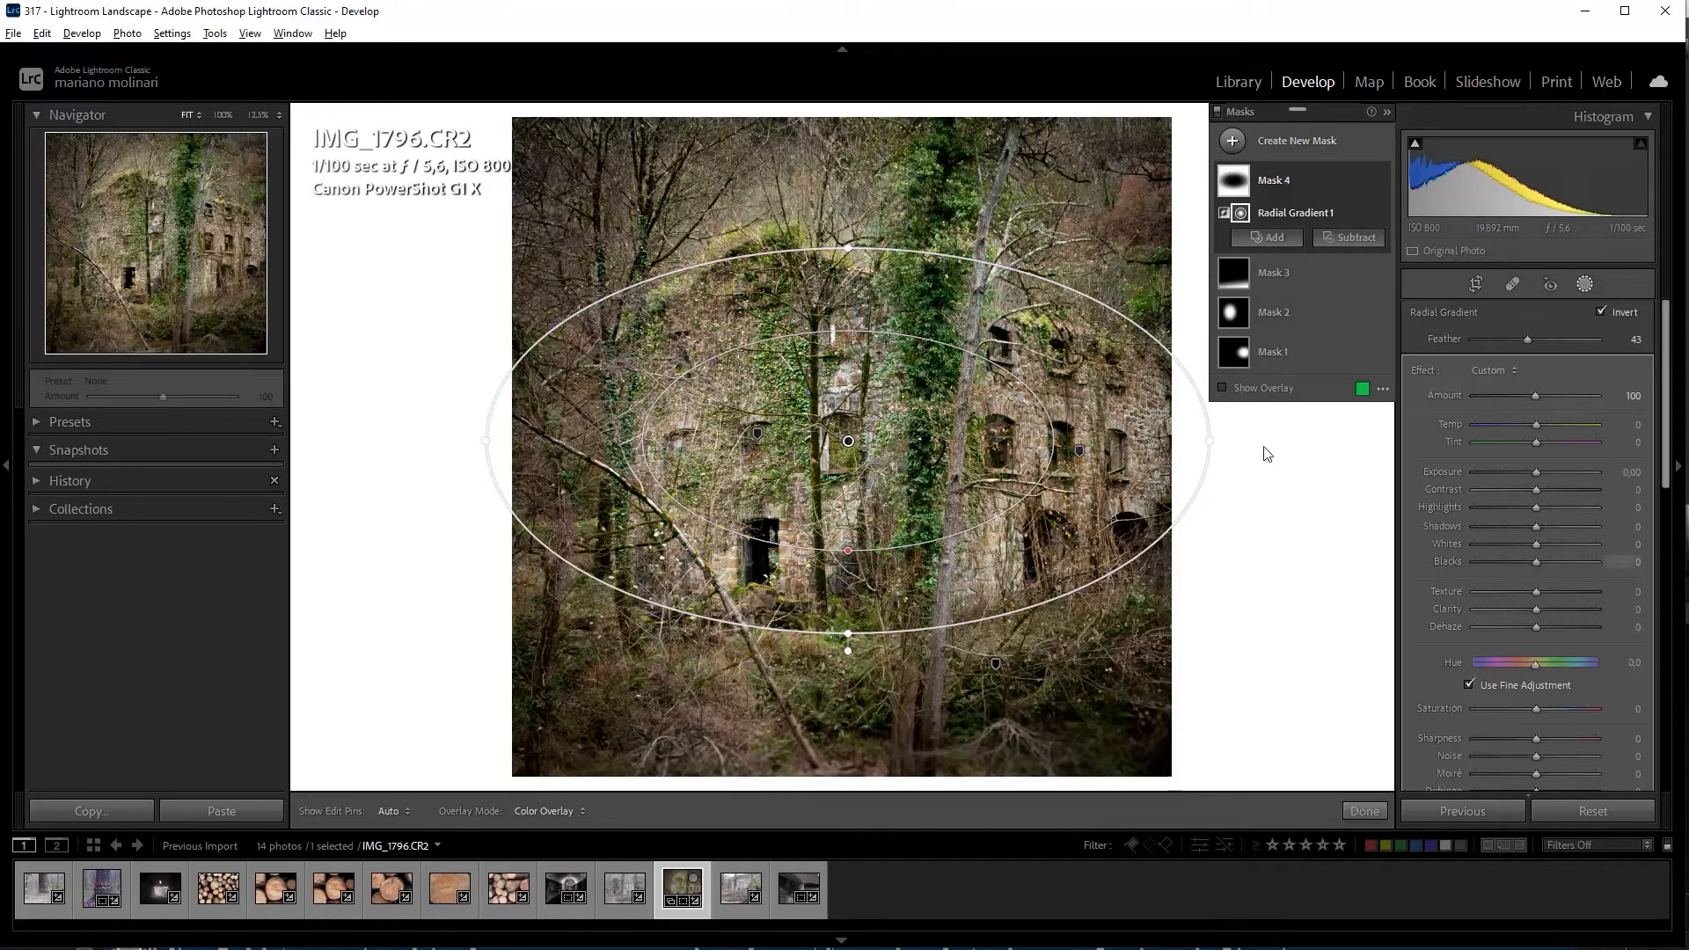
# Darken and cool the masked surroundings with Exposure -0.37 and Temp -5, and finish masking
pyautogui.click(1522, 473)
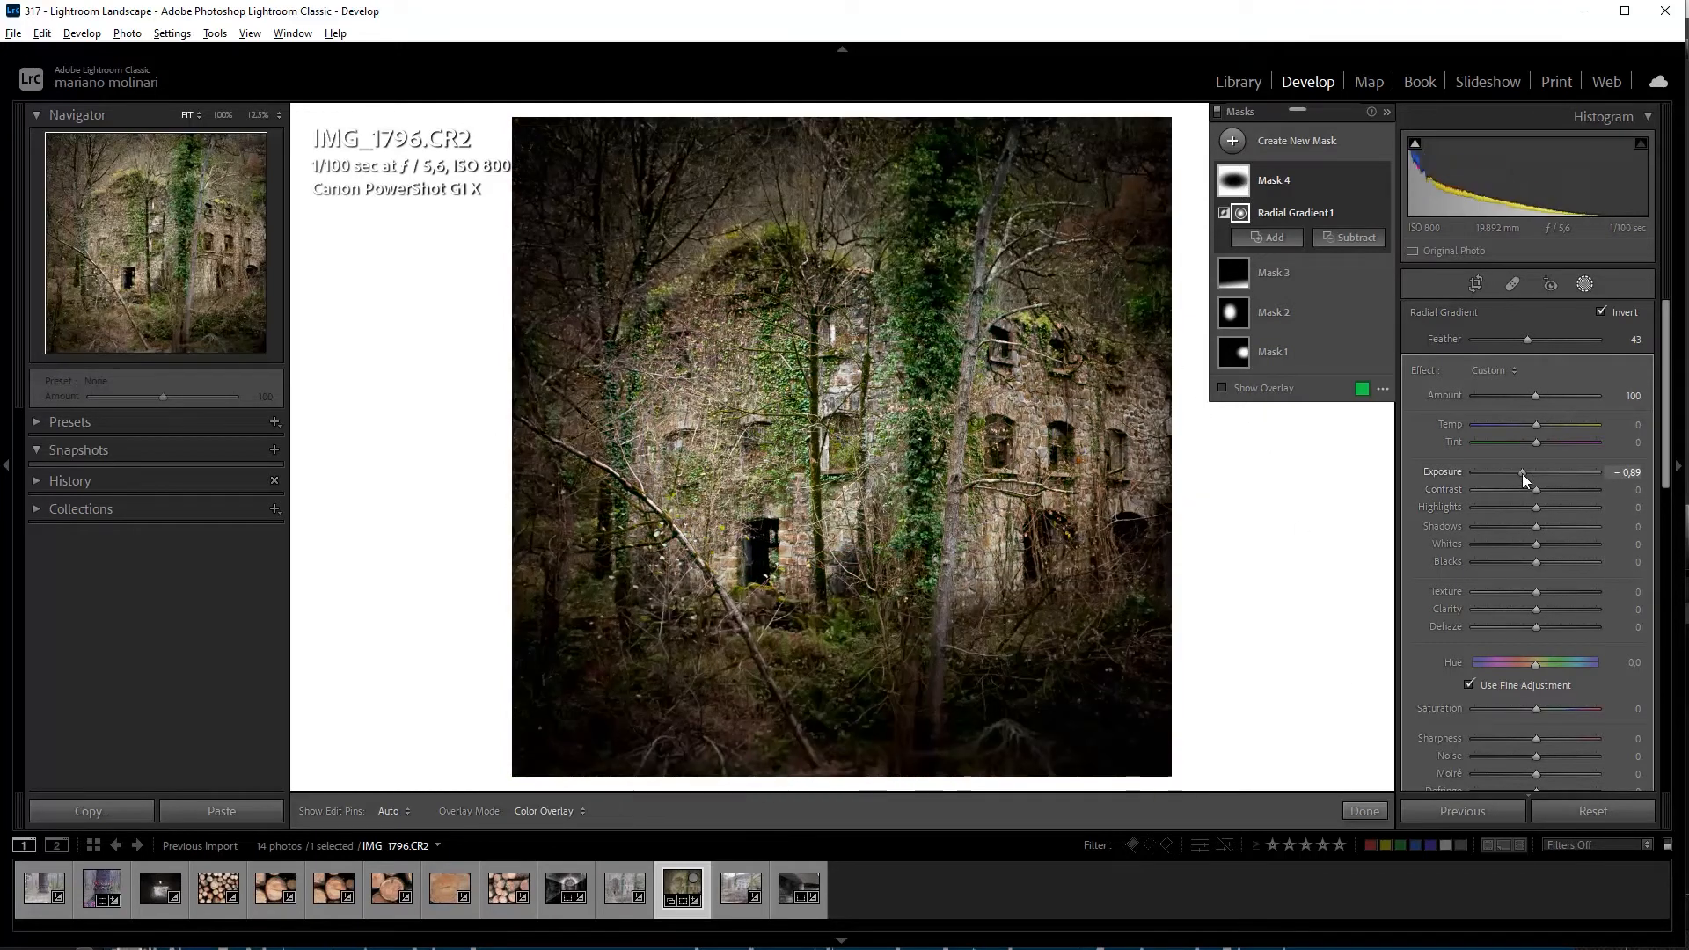
pyautogui.moveTo(1522, 474); pyautogui.dragTo(1531, 476)
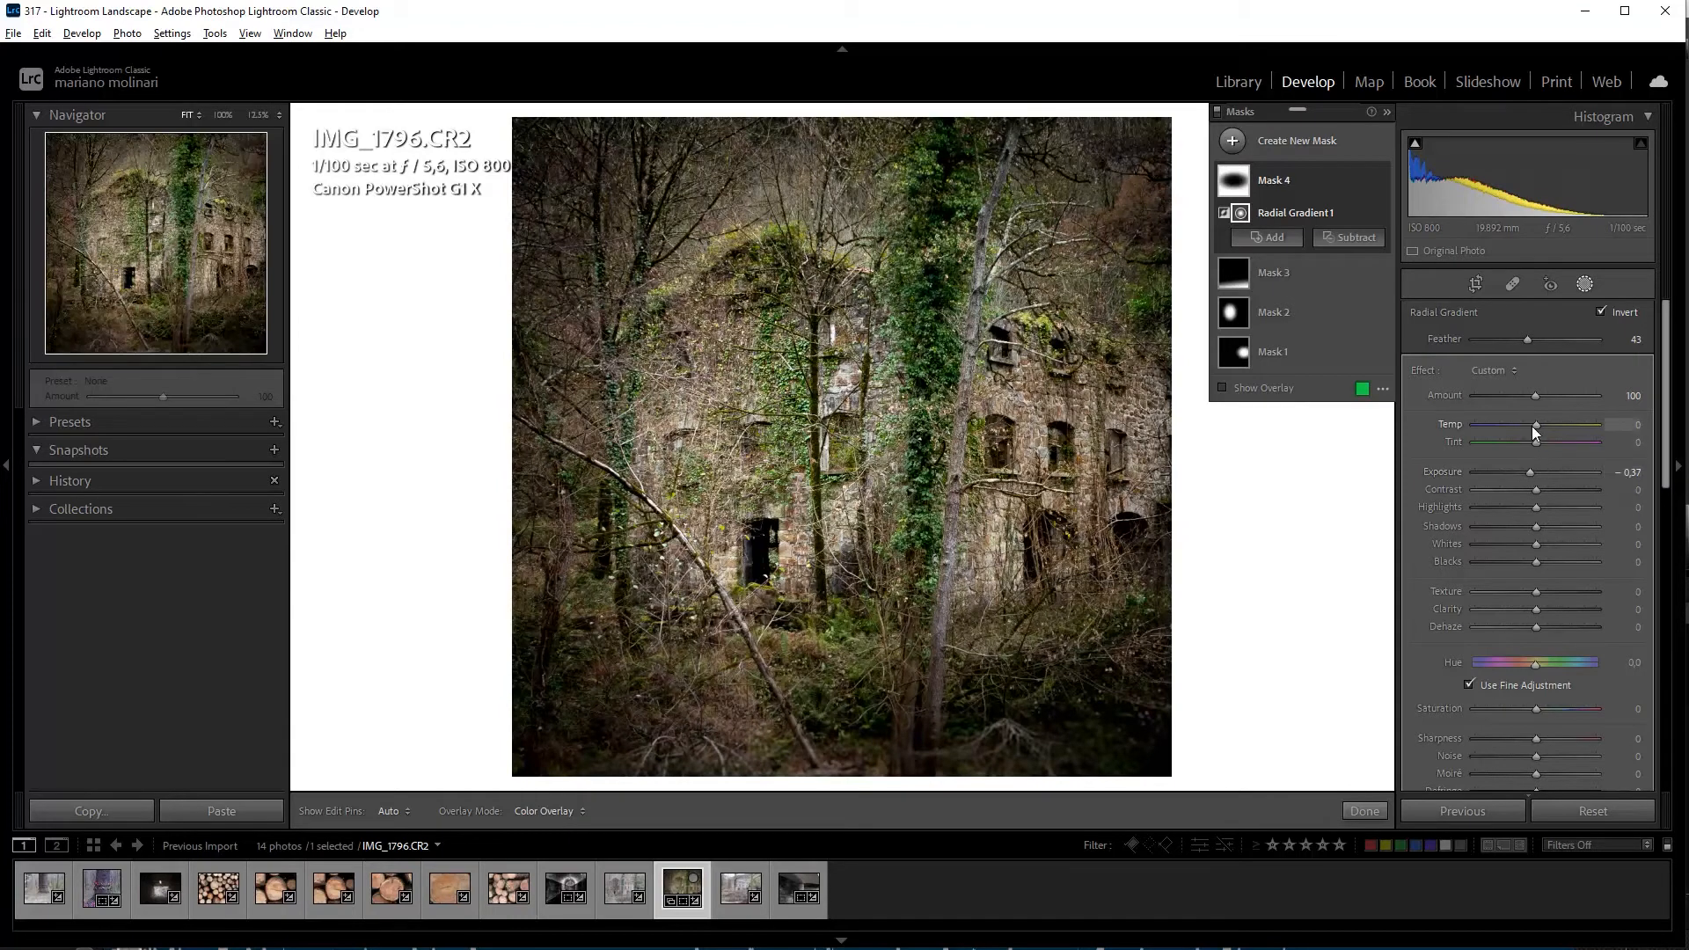
pyautogui.moveTo(1532, 426); pyautogui.dragTo(1527, 424)
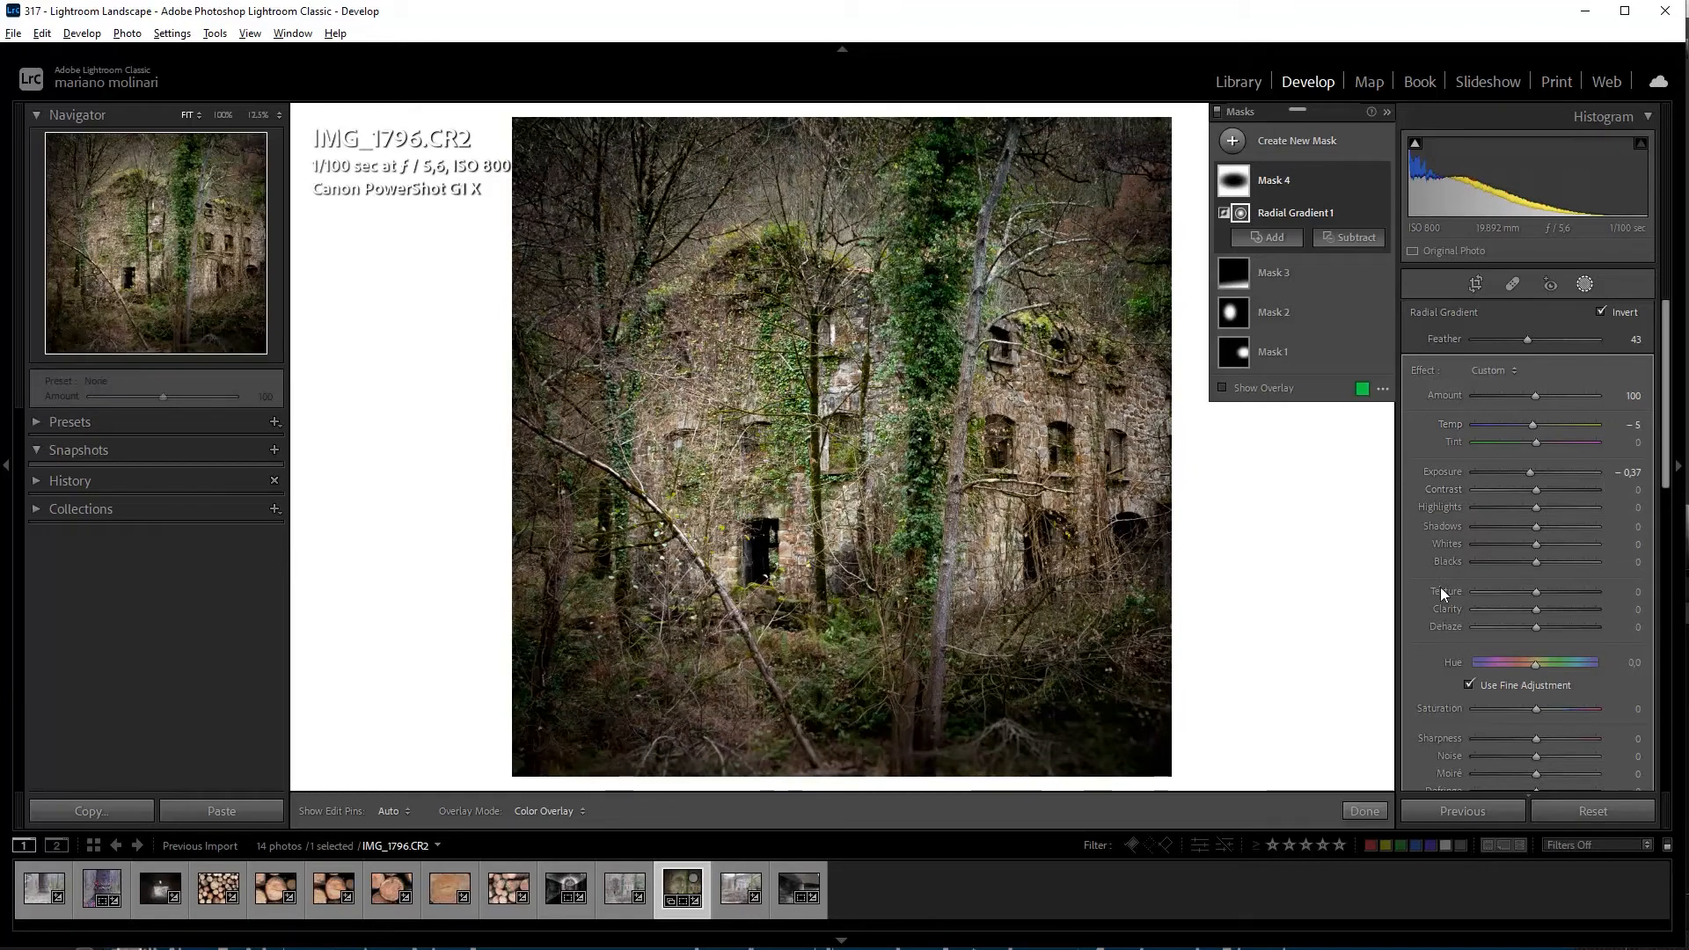
pyautogui.click(1370, 808)
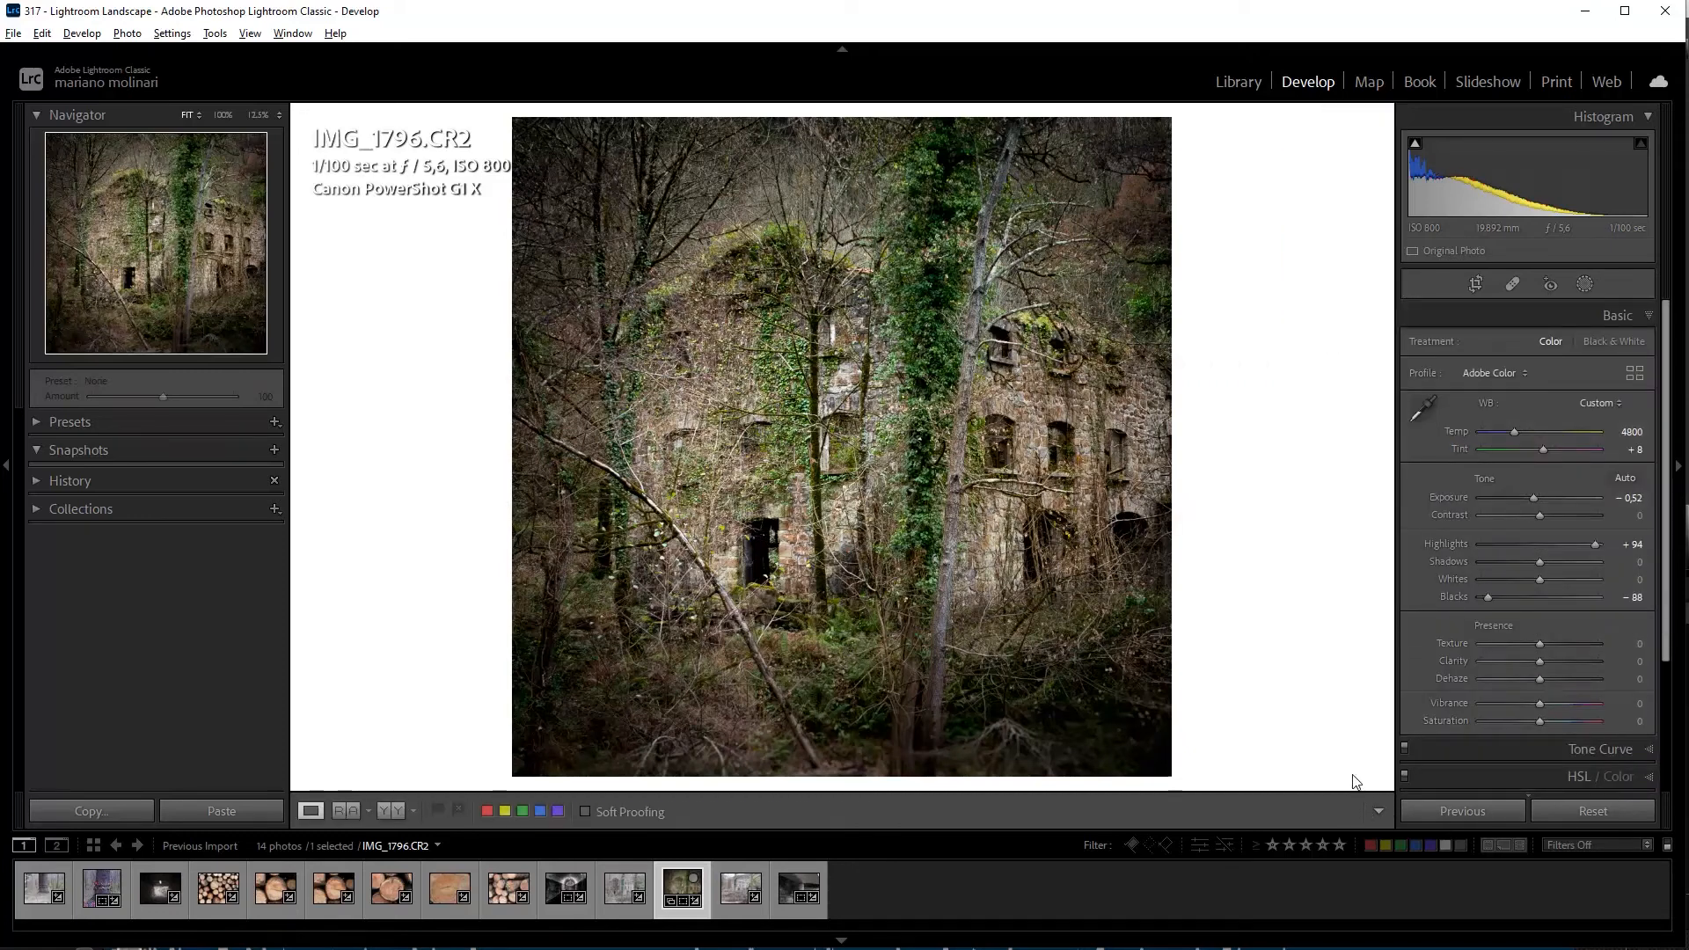